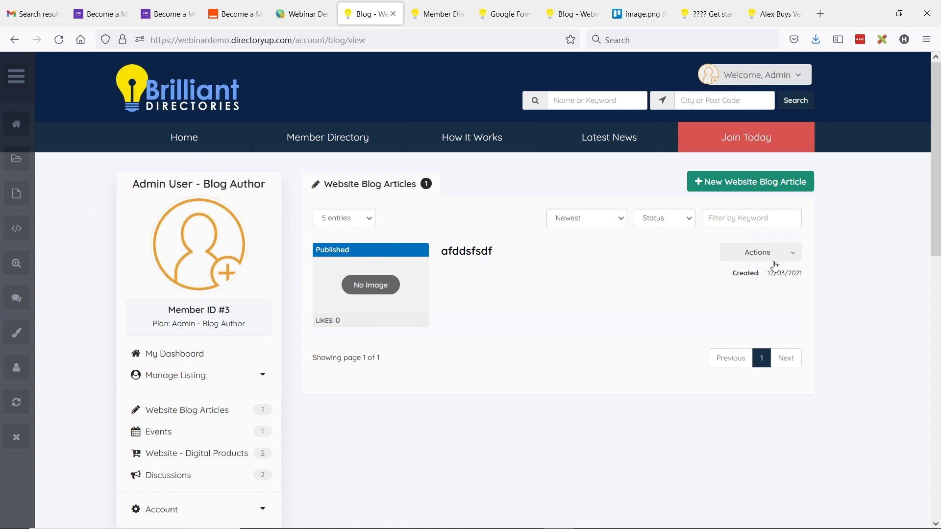
Step: Open the afddsfsdf article for editing and look over its fields
click(479, 255)
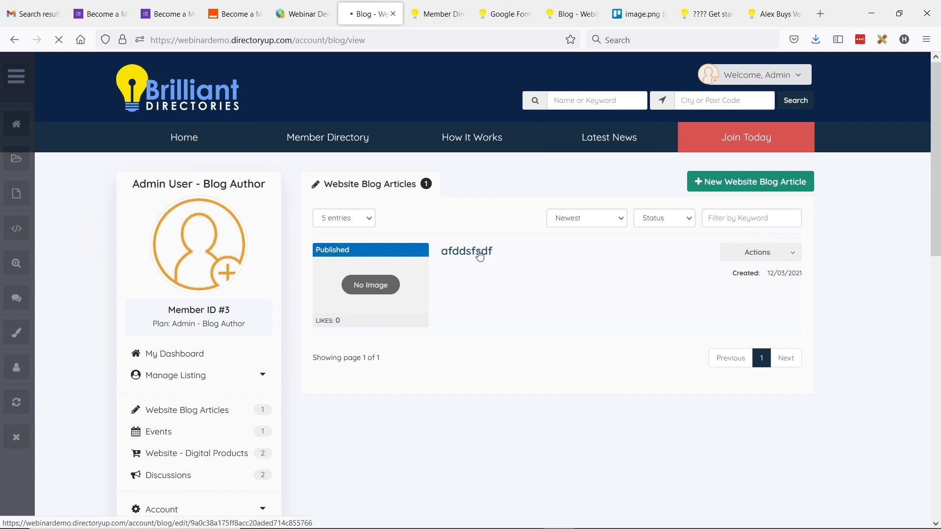
scroll(482, 230, down, 3)
scroll(485, 204, down, 3)
scroll(510, 162, up, 4)
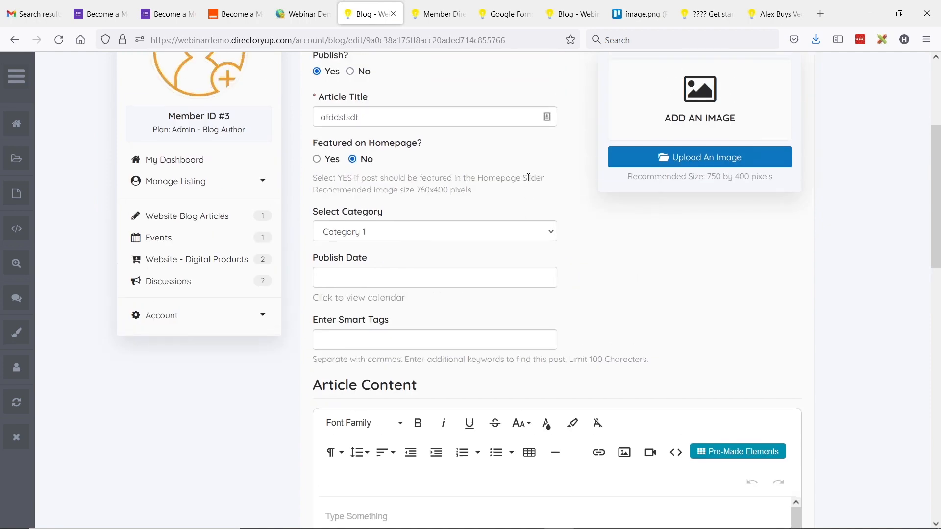
scroll(529, 187, up, 1)
Step: In the admin tab, open Toolbox > Widget Manager to list the custom widgets
click(314, 6)
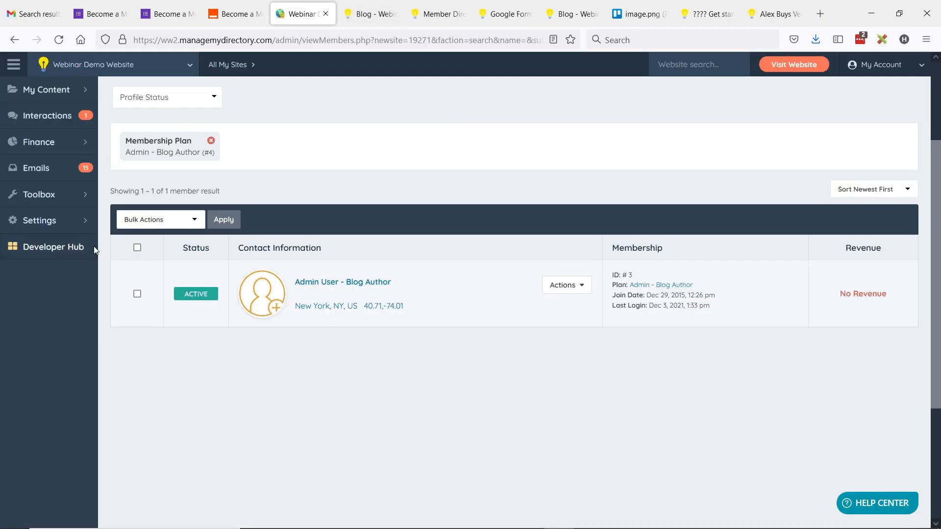
scroll(79, 230, up, 3)
mouse_move(52, 327)
click(114, 326)
Step: Check the article's empty content field, then return to the 32-widget list
click(365, 13)
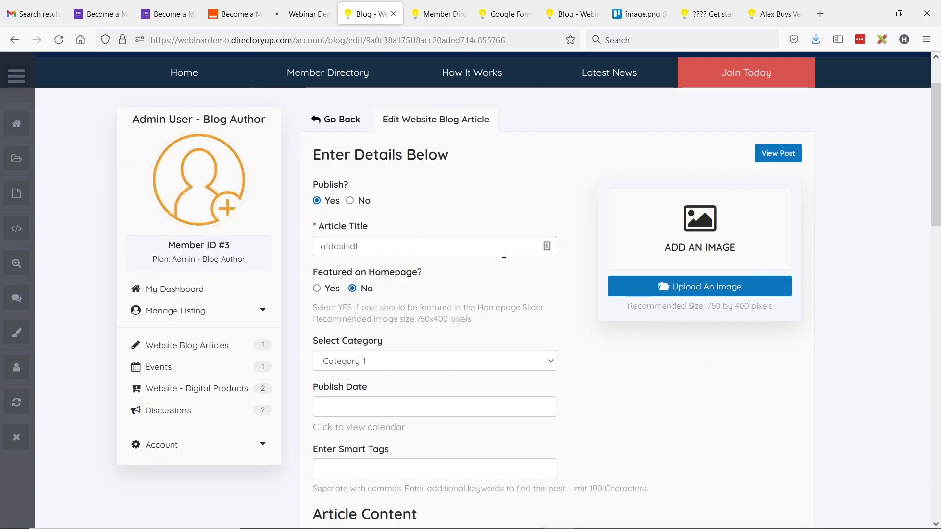
scroll(497, 244, down, 3)
scroll(495, 243, down, 2)
click(406, 322)
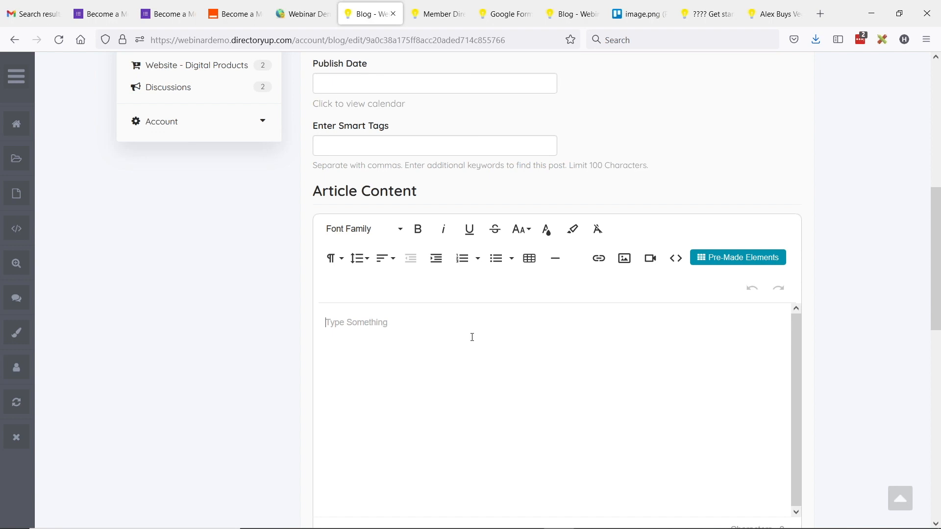
scroll(463, 330, up, 1)
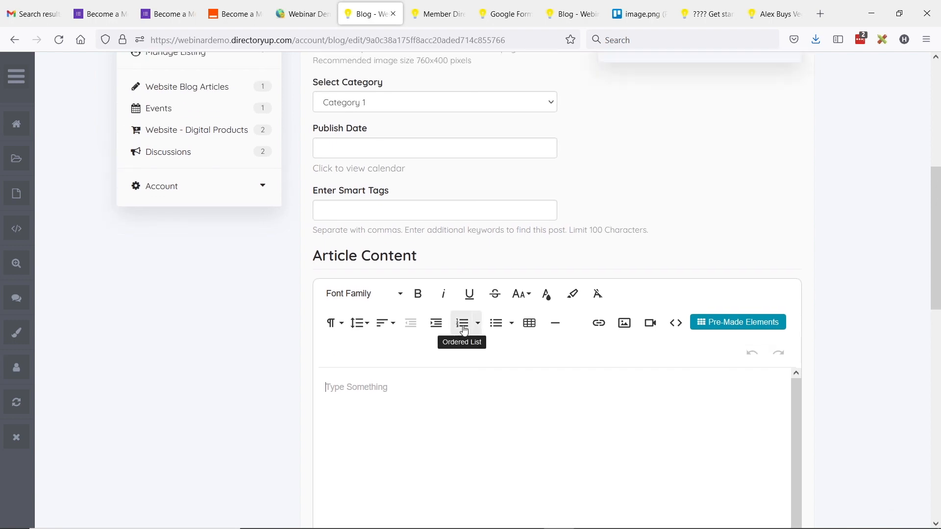
click(309, 14)
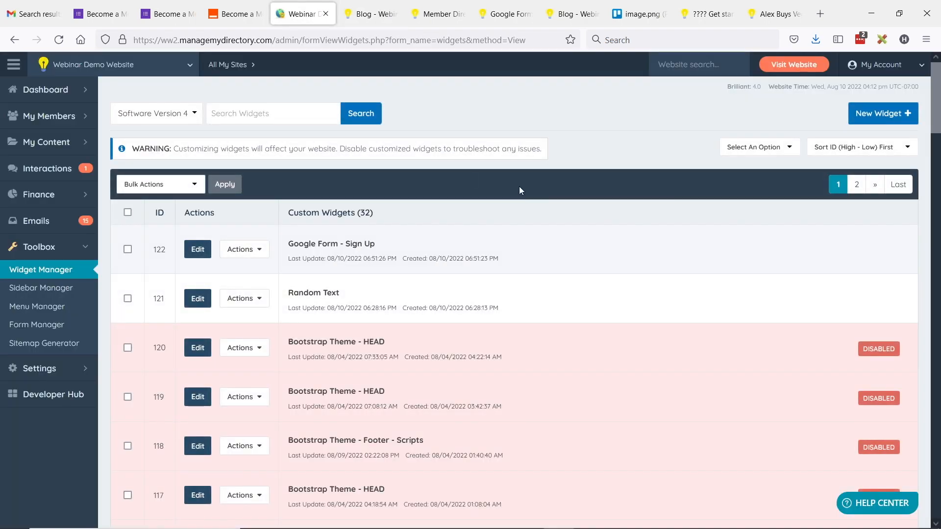
scroll(518, 190, down, 1)
Step: Open the Random Text widget (ID 121) for editing
scroll(367, 206, up, 1)
drag(289, 293, 333, 293)
click(361, 297)
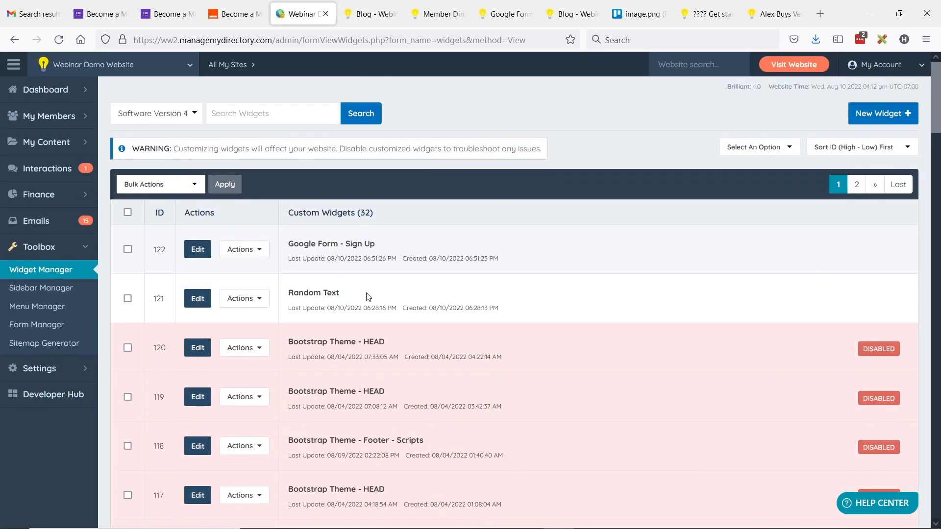
click(205, 300)
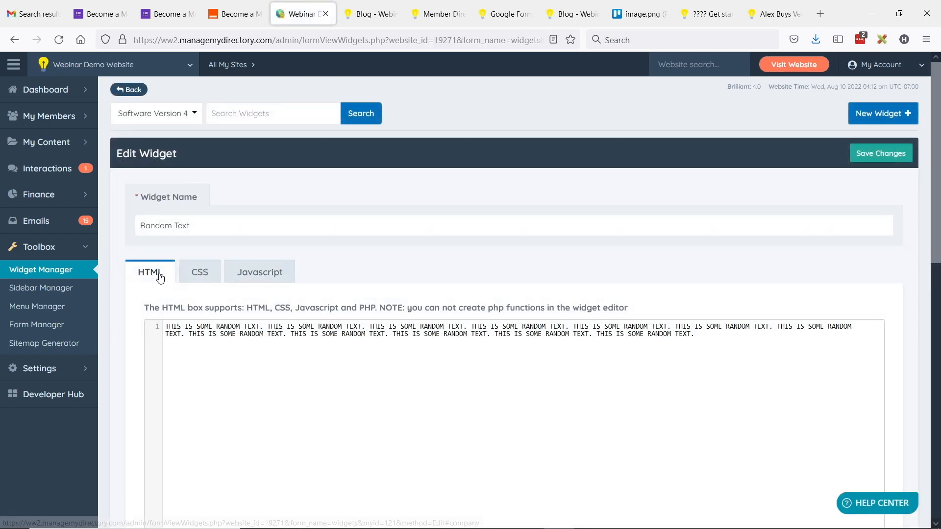
Step: Review the widget's CSS, Javascript and HTML, and copy its [widget=Random Text] shortcode
click(199, 273)
click(260, 273)
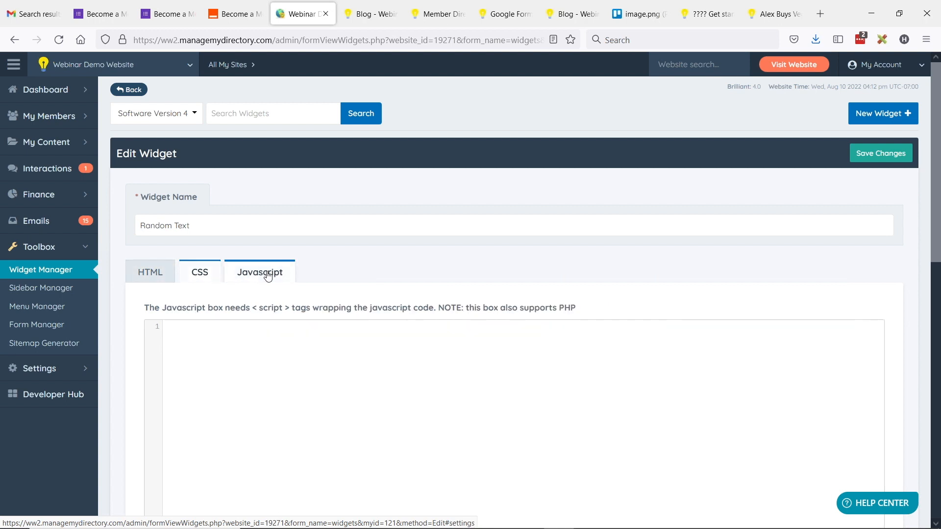
click(150, 272)
drag(165, 326, 259, 327)
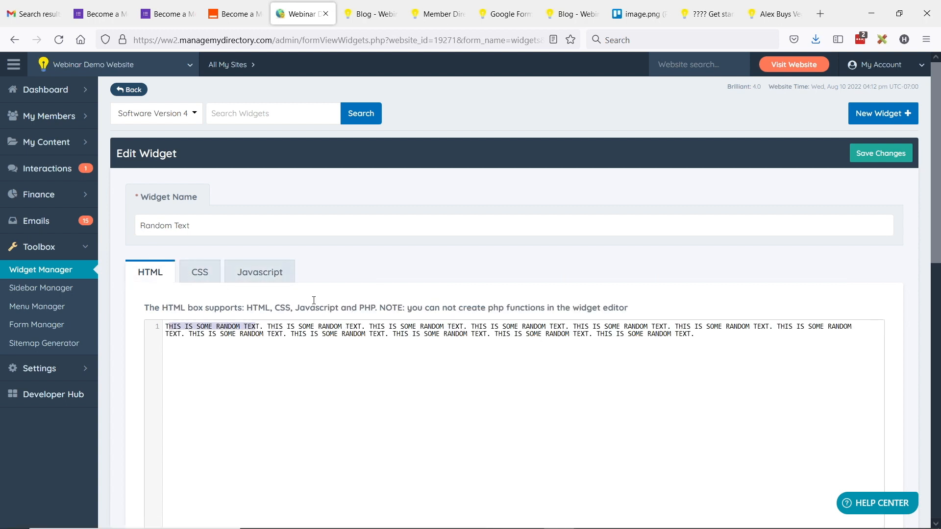
scroll(130, 241, down, 5)
scroll(120, 266, down, 1)
drag(207, 316, 122, 306)
key(ctrl+c)
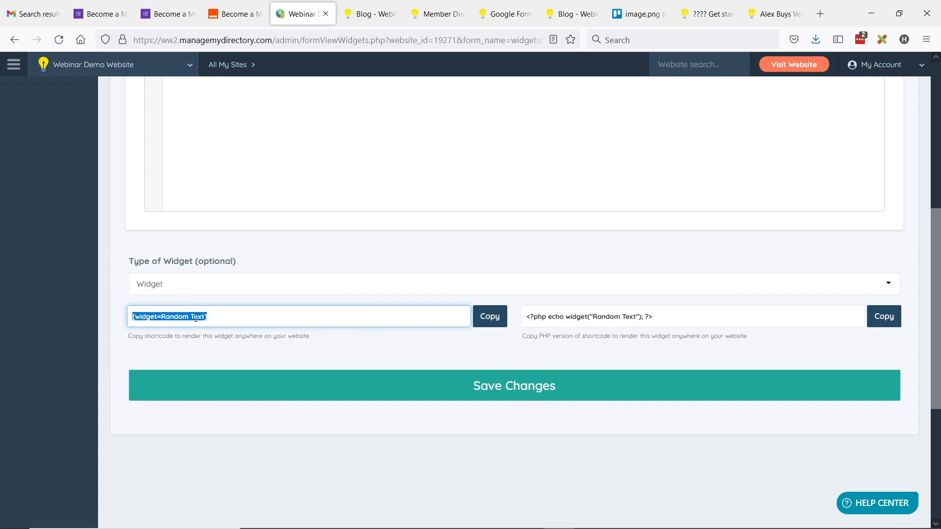
click(365, 13)
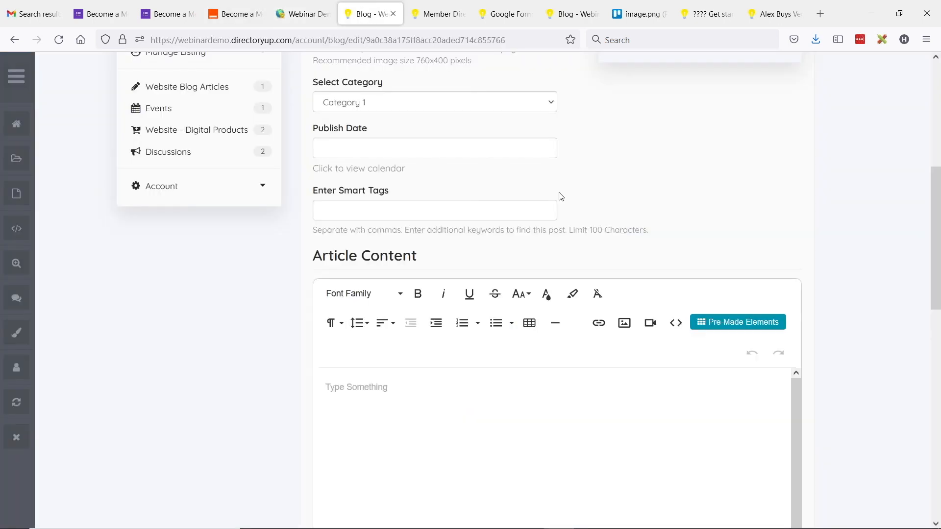
Step: Paste the [widget=Random Text] shortcode into the article content and save the changes
click(376, 391)
key(ctrl+v)
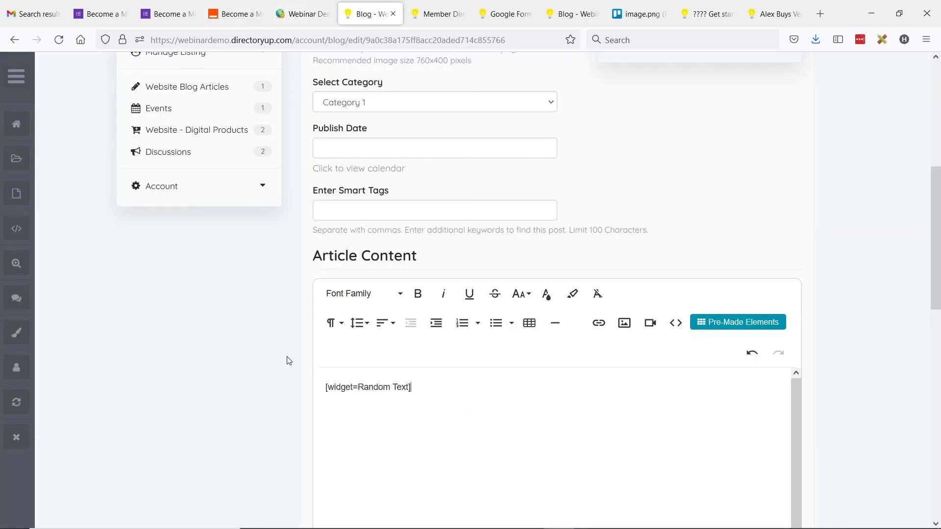
scroll(265, 359, up, 2)
scroll(261, 359, up, 2)
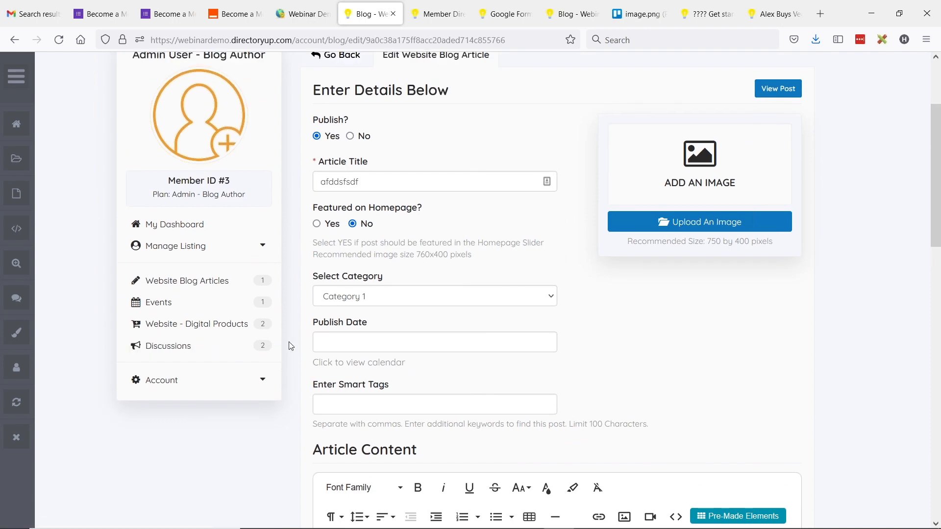
scroll(235, 260, down, 10)
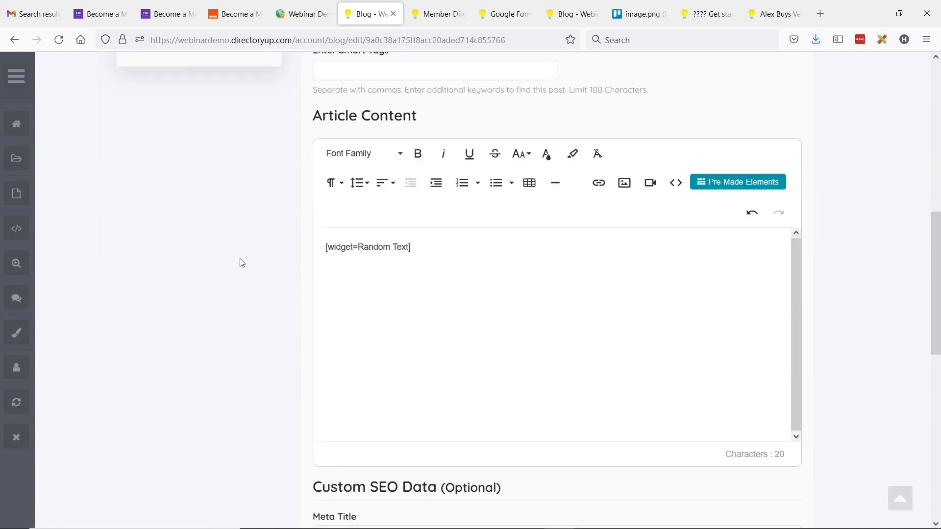
scroll(244, 258, down, 3)
click(557, 392)
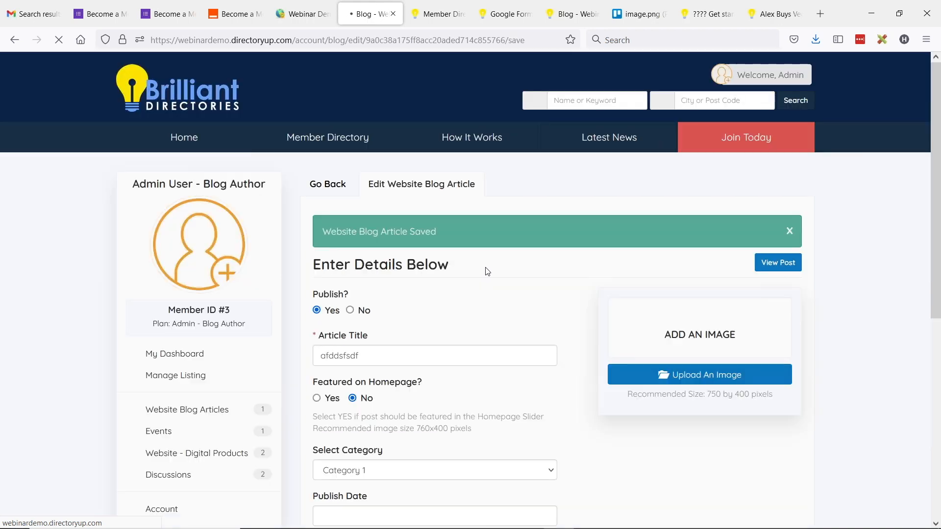
Step: View the live post and highlight the rendered 'THIS IS SOME RANDOM TEXT.' widget content
click(778, 265)
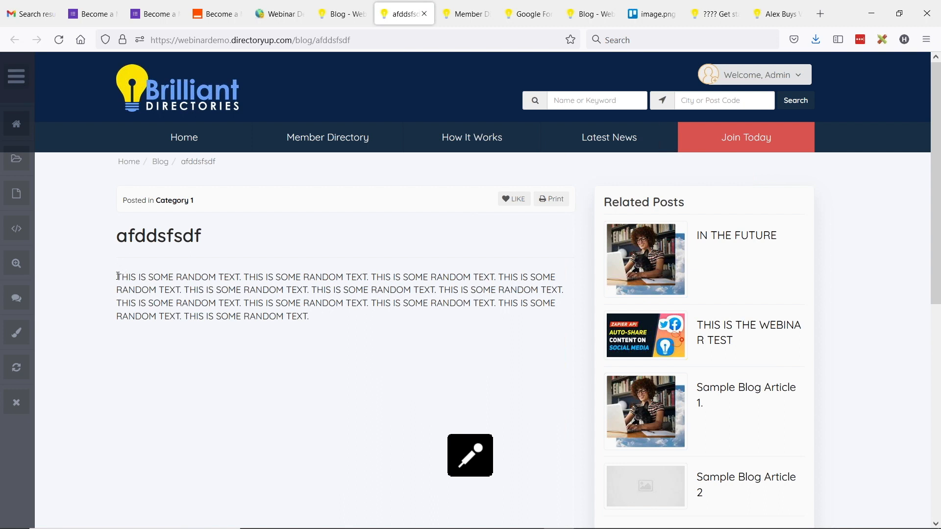
drag(117, 276, 274, 290)
click(318, 323)
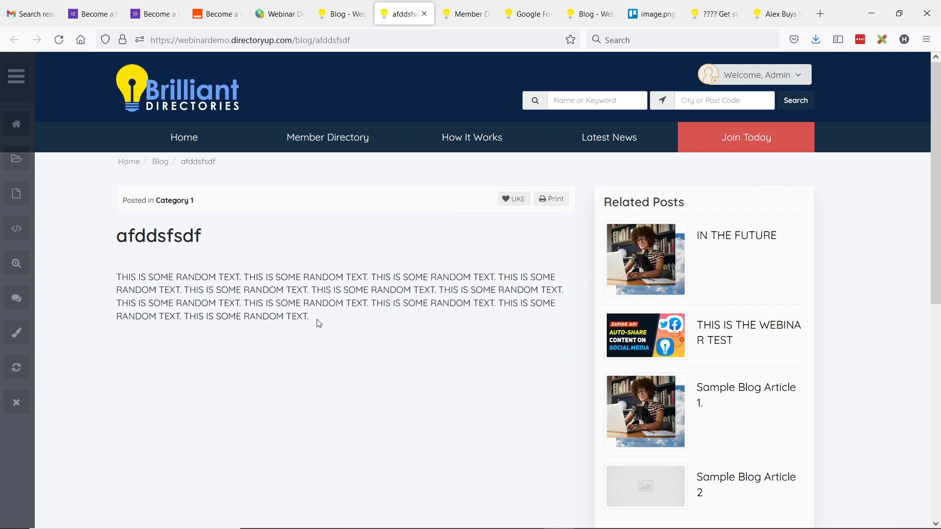
drag(117, 276, 332, 323)
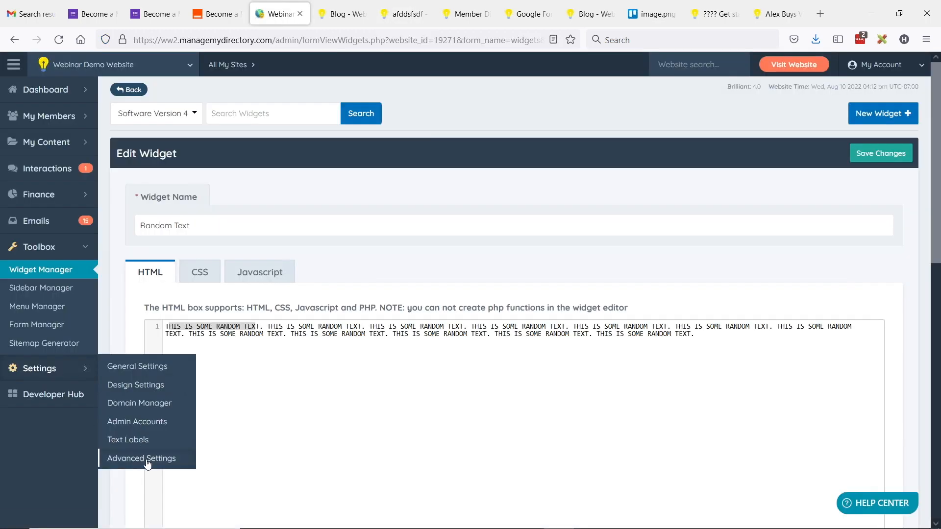
Step: Filter the Advanced Settings page by 'shortcode'
click(146, 460)
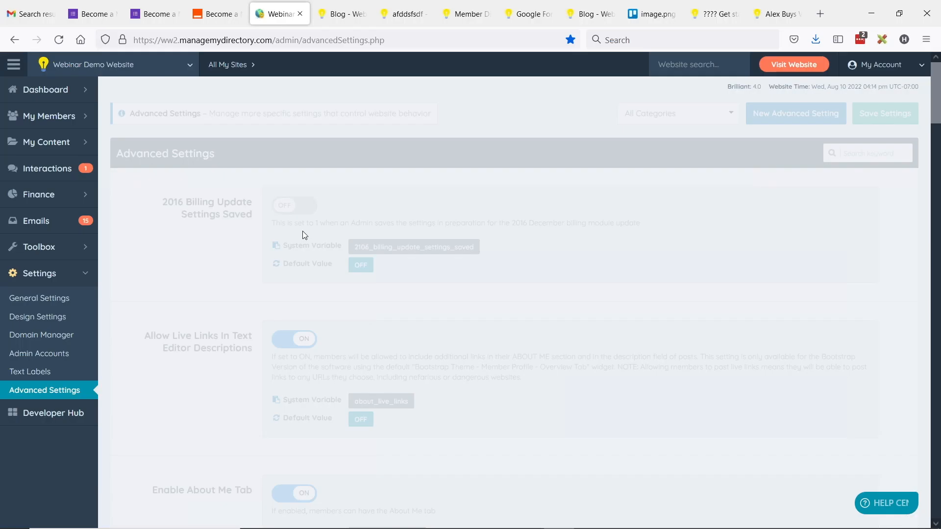
text(shortcode)
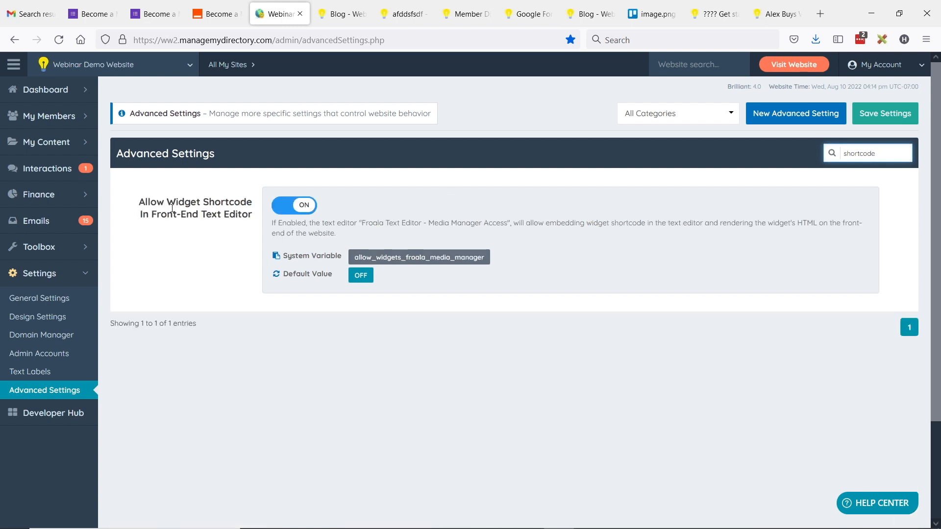
click(191, 214)
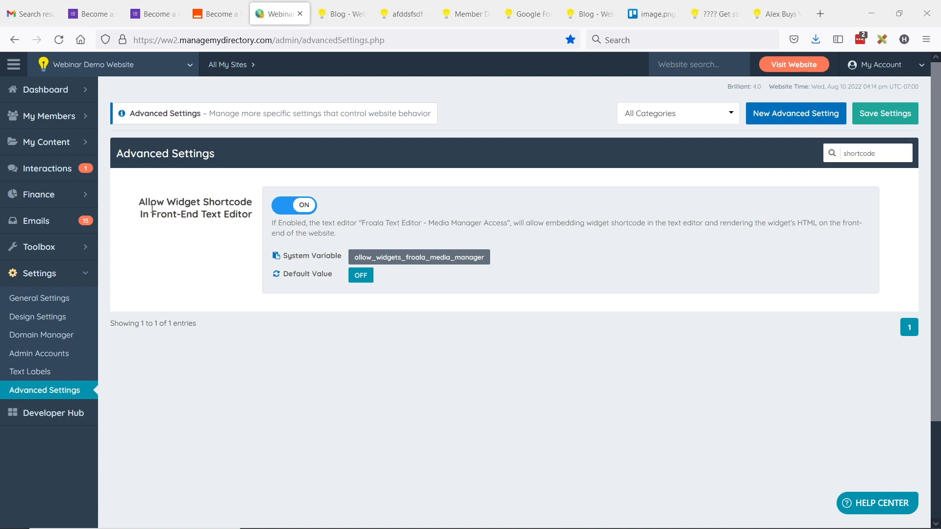
Step: Toggle Allow Widget Shortcode In Front-End Text Editor off and back on, leaving it enabled
click(284, 208)
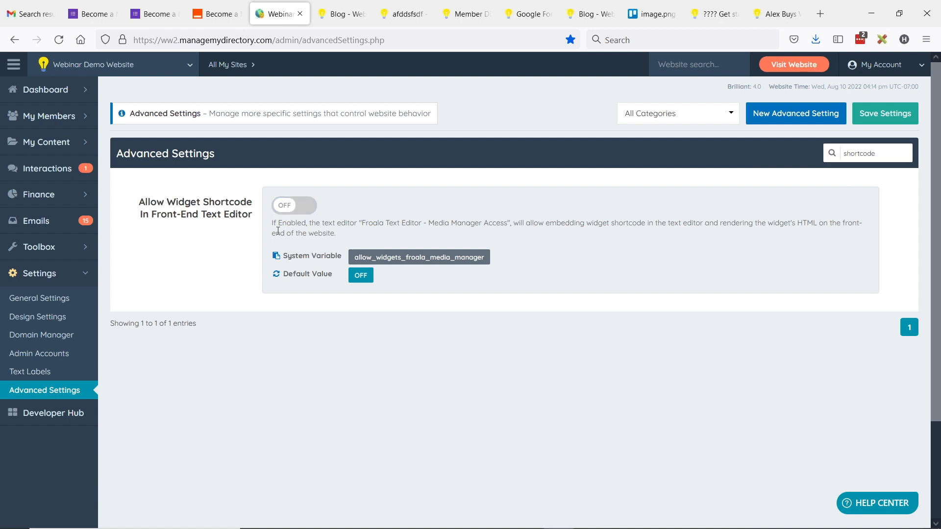
click(285, 208)
key(alt+Tab)
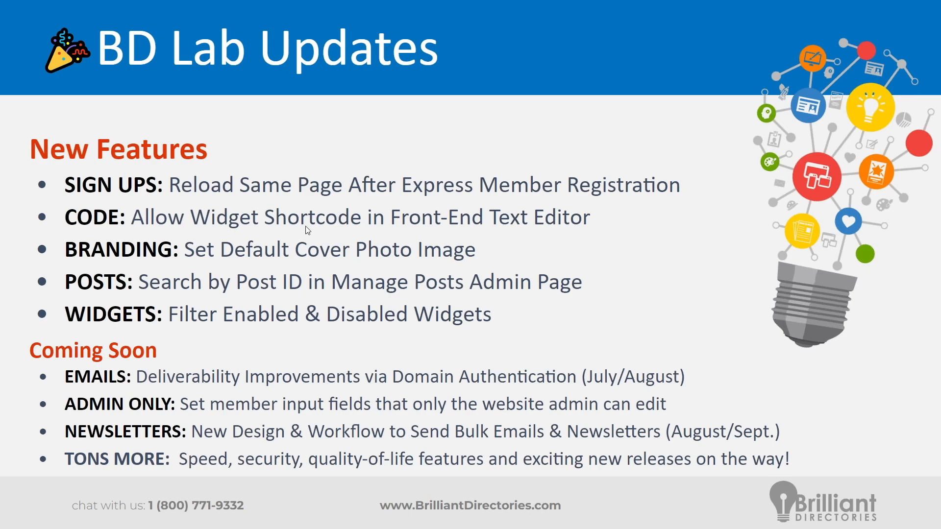
Step: Open brilliantdirectories.com in a new tab and go to its add-ons catalog
key(alt+Tab)
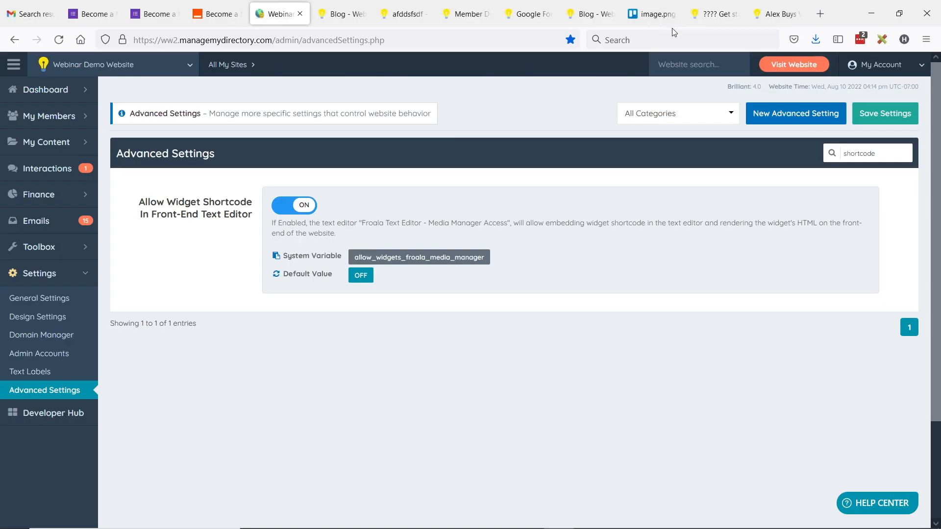
click(820, 13)
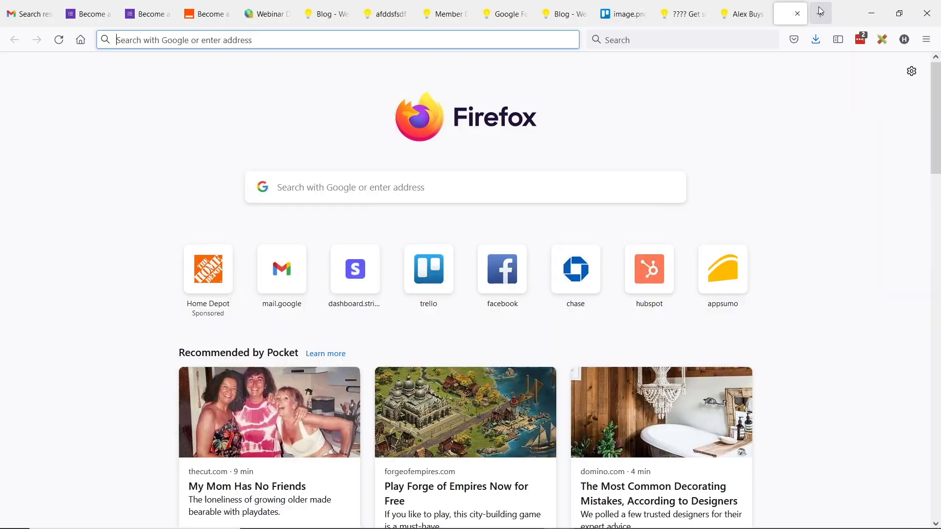
text(brilliantdirectories.com)
key(Return)
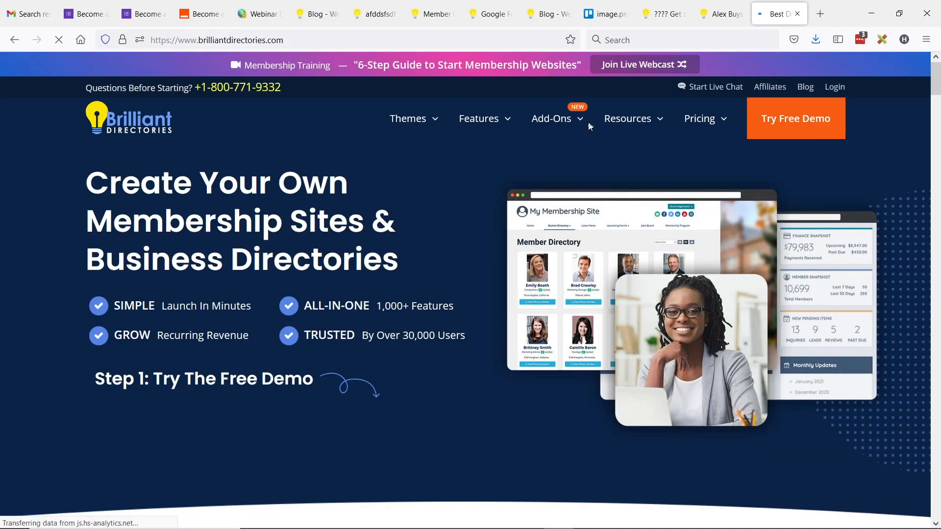
click(554, 119)
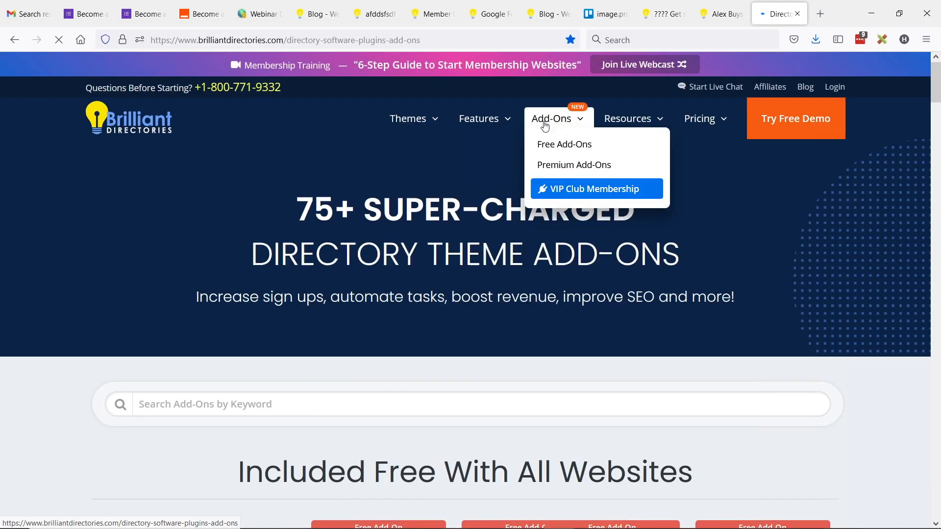
scroll(251, 266, down, 3)
Step: Search add-ons for 'cover' and review the $10/month Profile Cover Photo add-on's key features
click(251, 266)
text(cover)
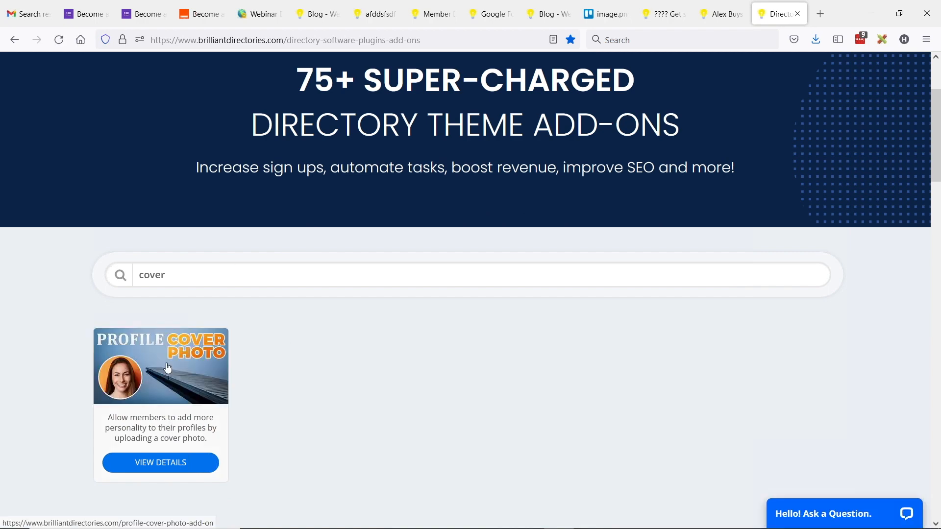
click(169, 368)
scroll(445, 250, down, 10)
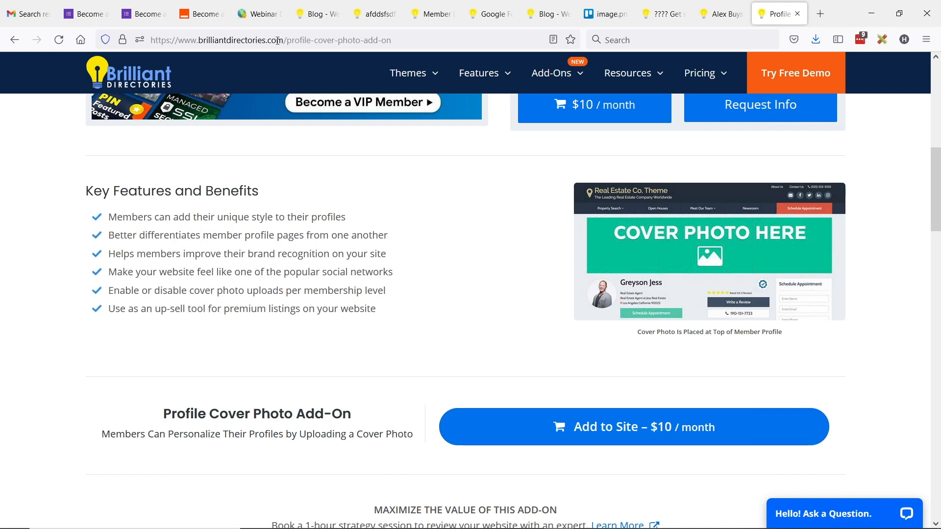
click(258, 17)
click(49, 300)
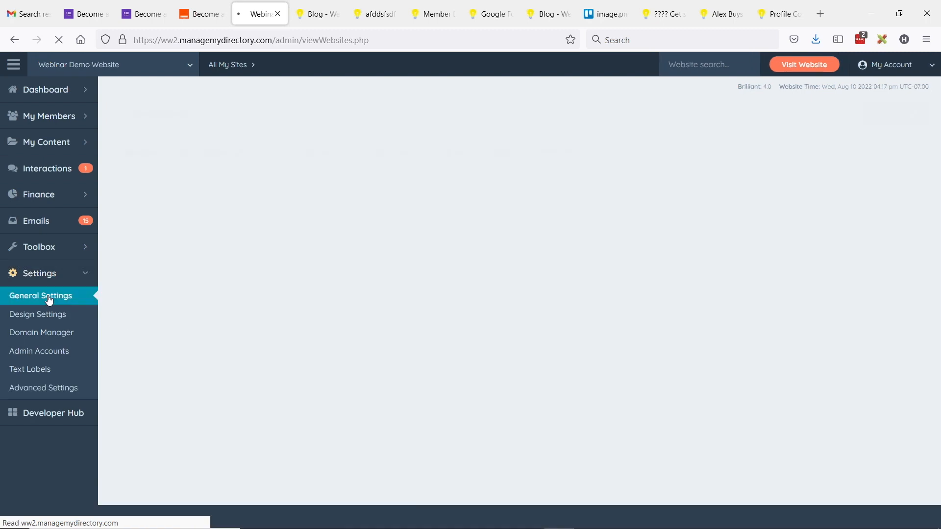
Step: Point out the Default Member Cover image under Brand Images, then view a member's public profile
click(215, 156)
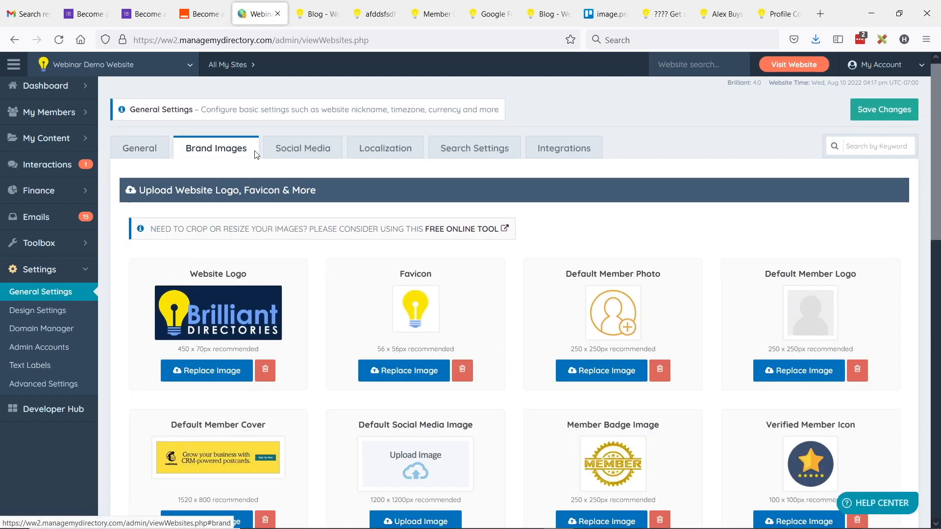
scroll(268, 226, down, 4)
drag(173, 232, 282, 235)
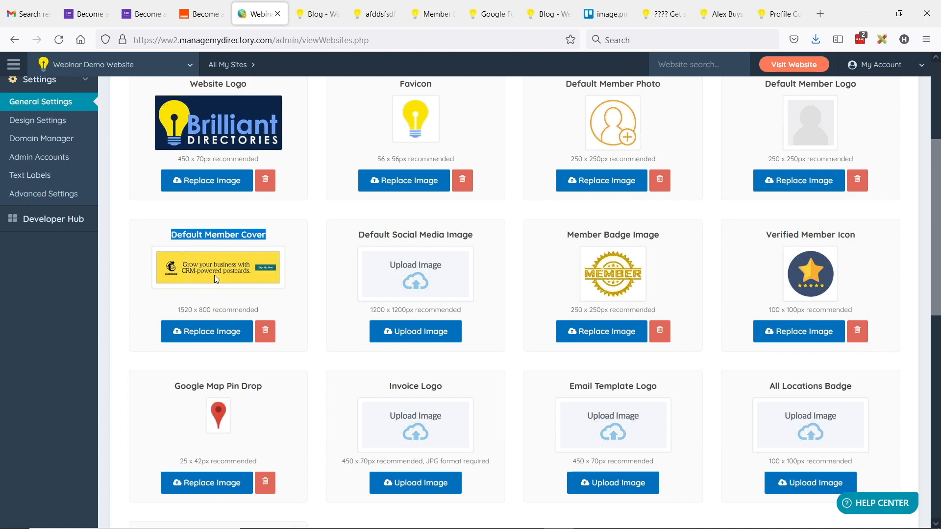
click(720, 13)
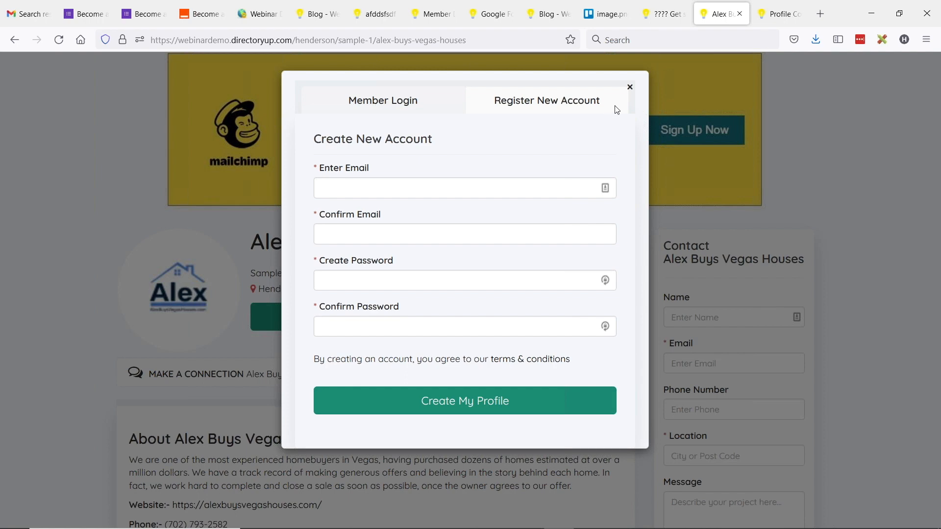
Step: Close the registration popup to reveal the profile's CRM postcards cover banner, matching the brand image setting
click(630, 87)
scroll(388, 254, up, 3)
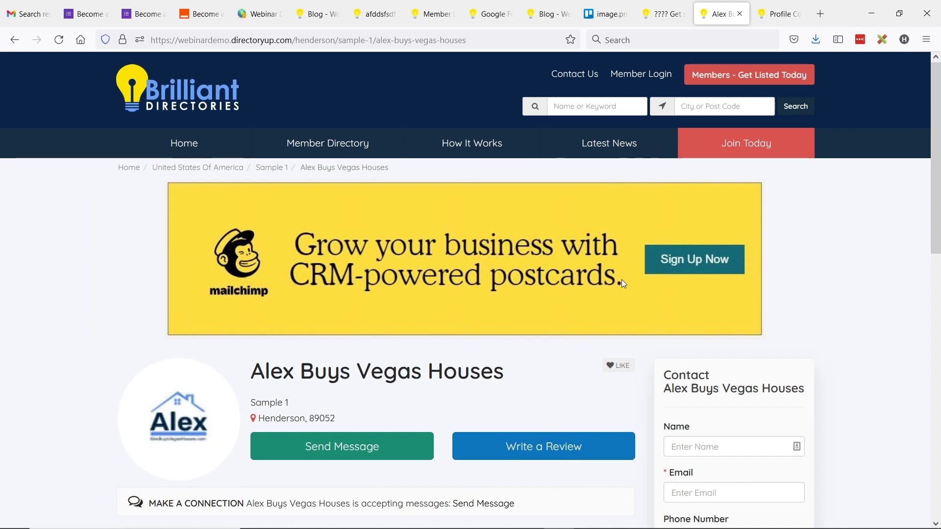
click(272, 6)
click(193, 234)
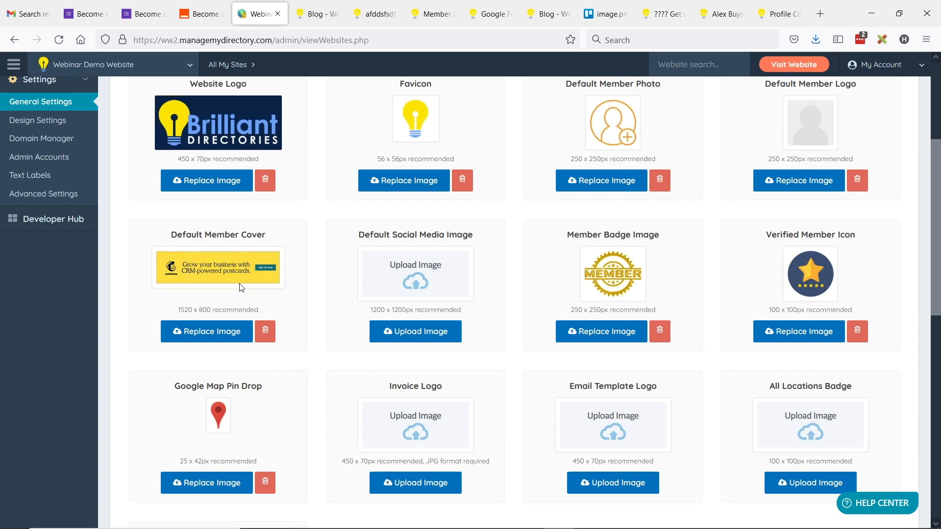
Step: Glance at the BD Lab Updates slide, then go to My Content > Manage Posts in the admin
key(alt+Tab)
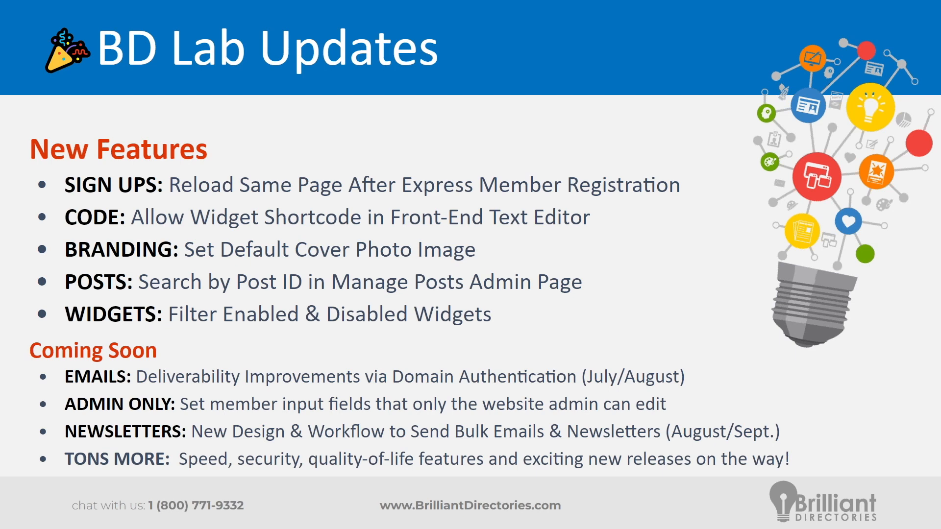
key(alt+Tab)
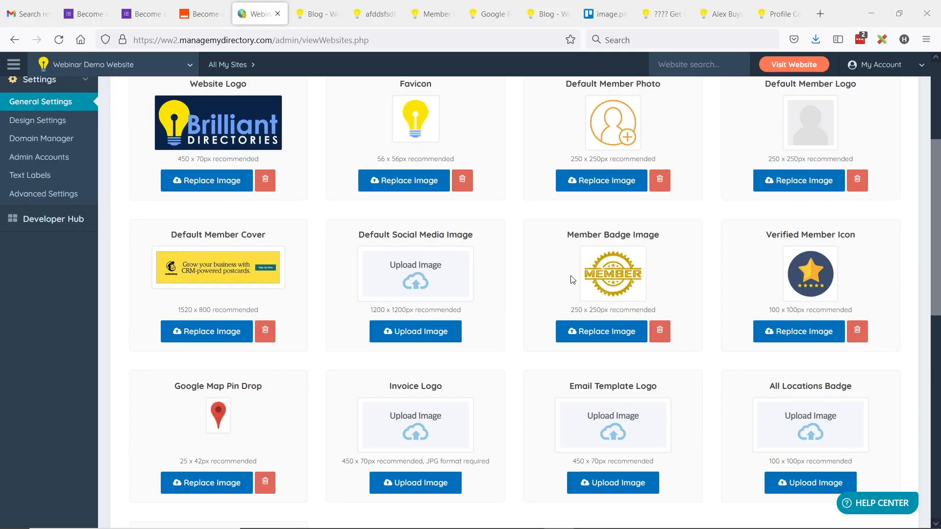
scroll(396, 183, up, 5)
click(46, 141)
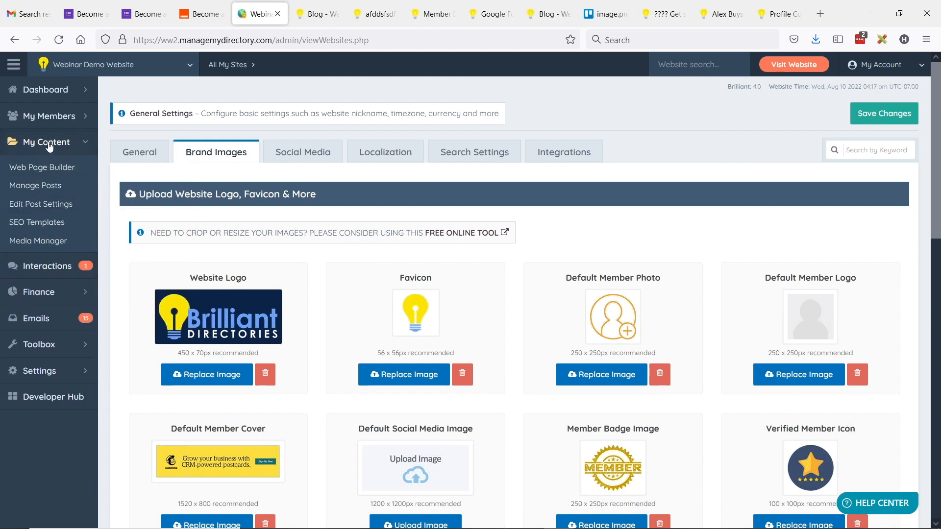
click(38, 190)
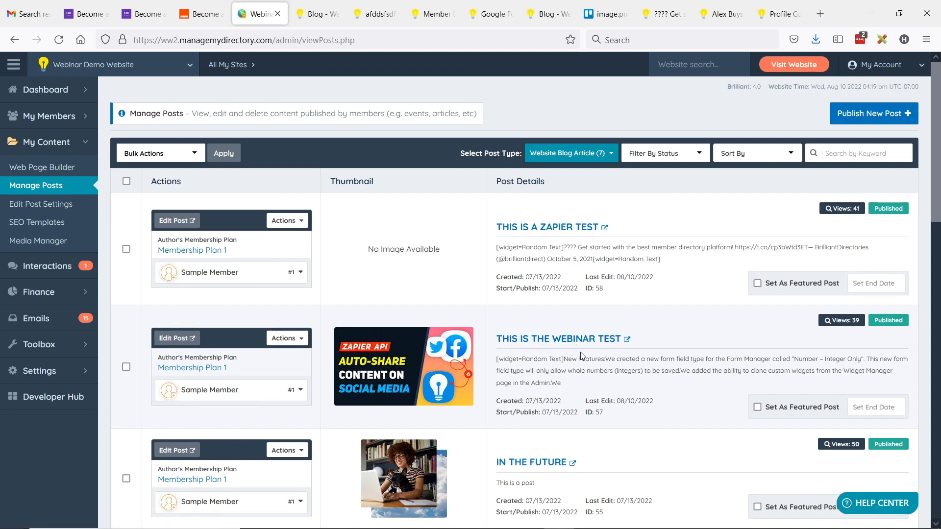
Step: Search the posts list by the copied post ID 57
double_click(599, 412)
key(ctrl+c)
click(871, 147)
key(ctrl+v)
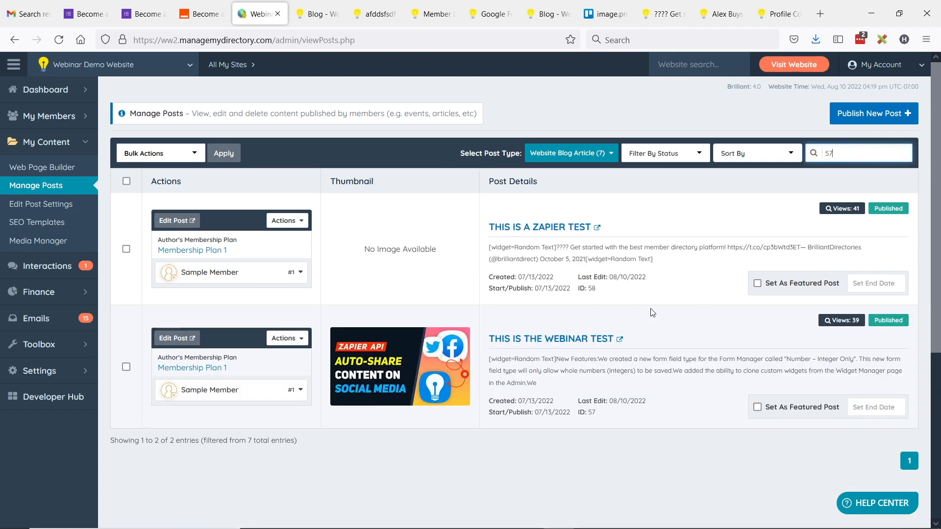
drag(578, 413, 610, 415)
click(611, 417)
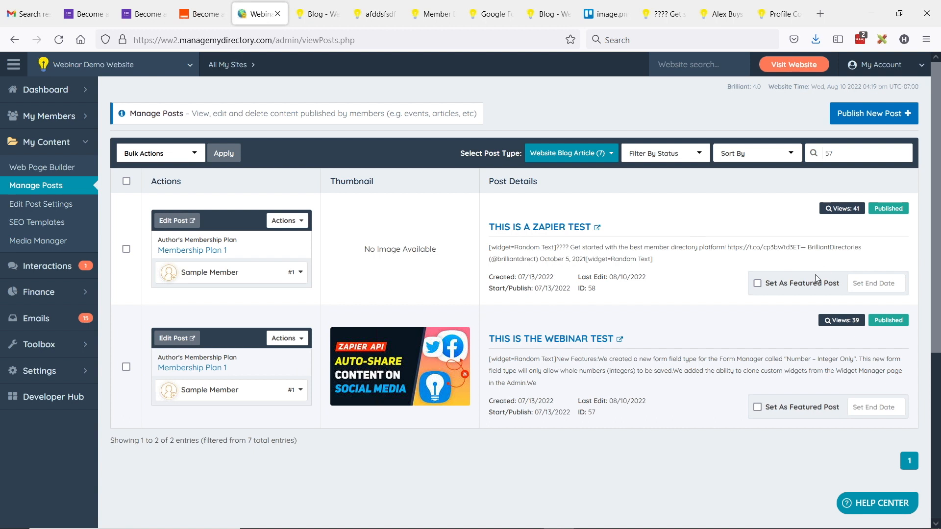
Step: Change the keyword search to 58, leaving only 'THIS IS A ZAPIER TEST' listed
double_click(862, 155)
text(58)
mouse_move(573, 289)
mouse_down()
mouse_move(553, 289)
mouse_move(564, 289)
mouse_up()
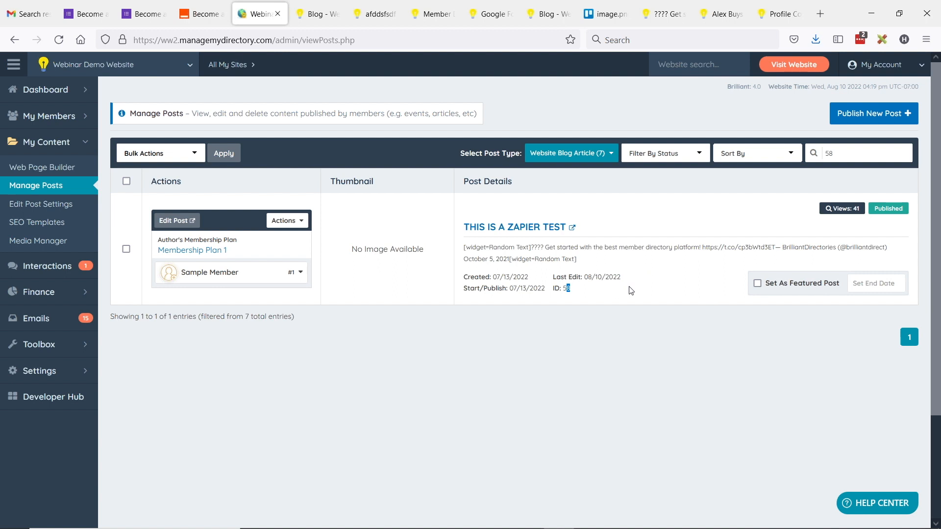
double_click(850, 153)
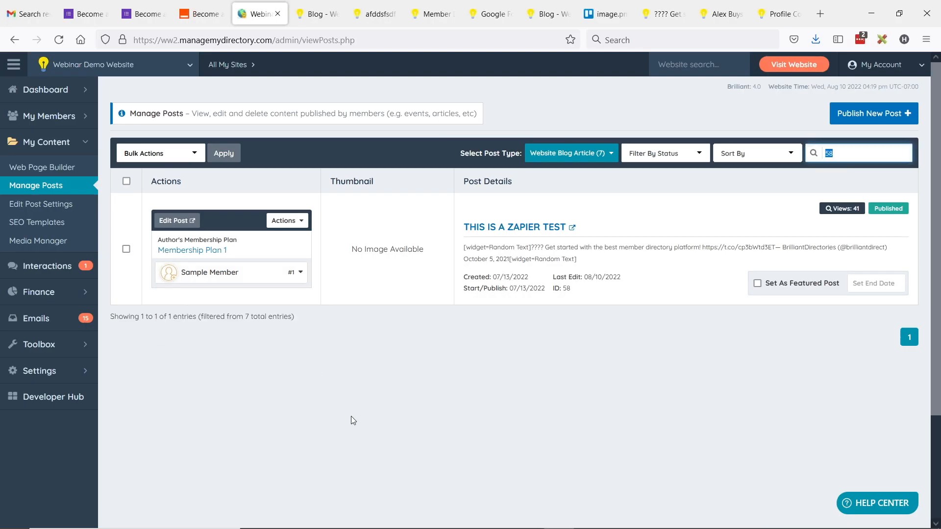
click(84, 345)
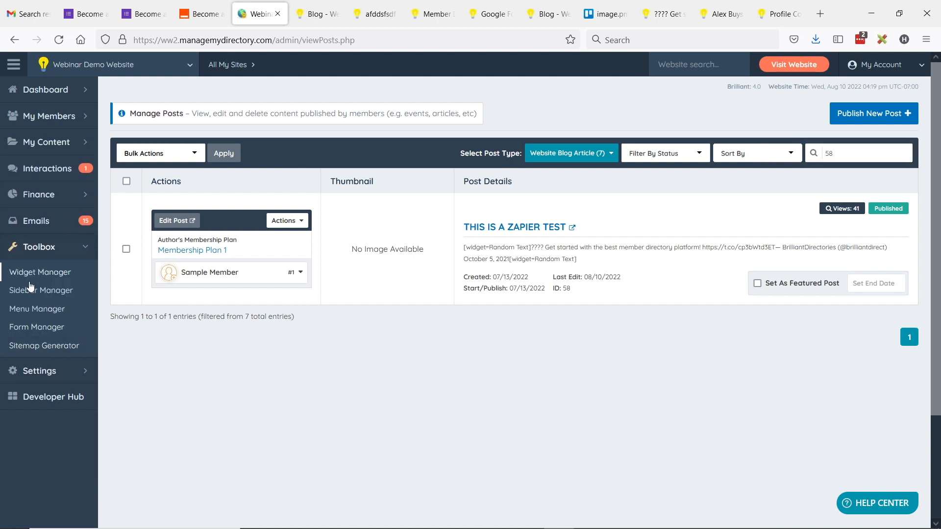
Step: Open the Widget Manager and filter it to Enabled Widgets
click(31, 280)
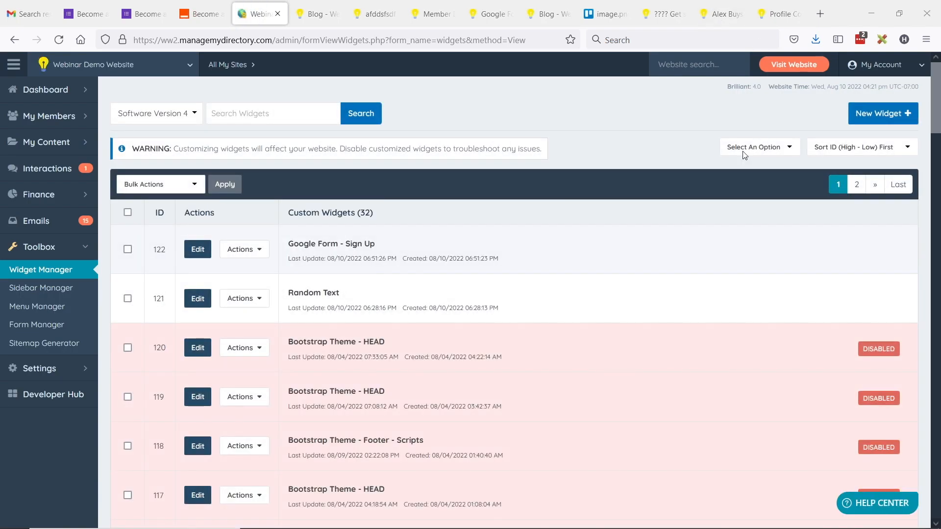
click(757, 148)
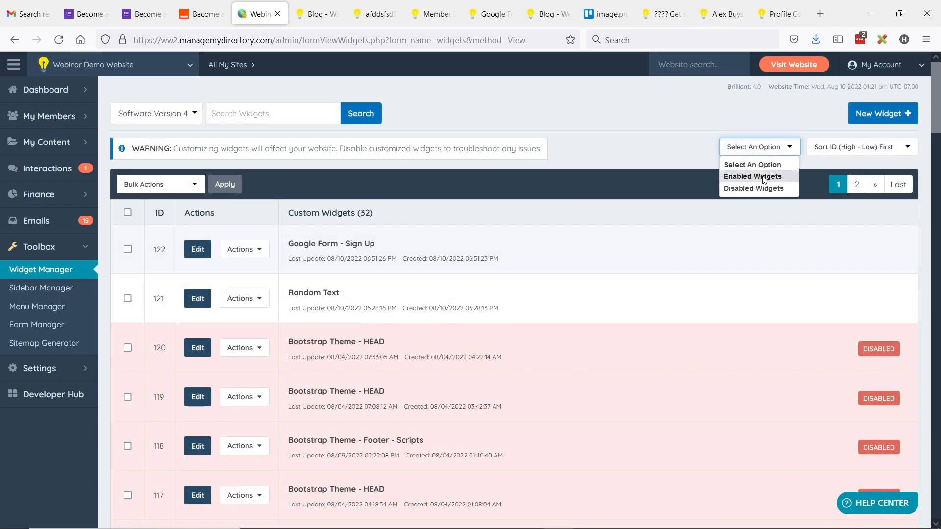
click(762, 178)
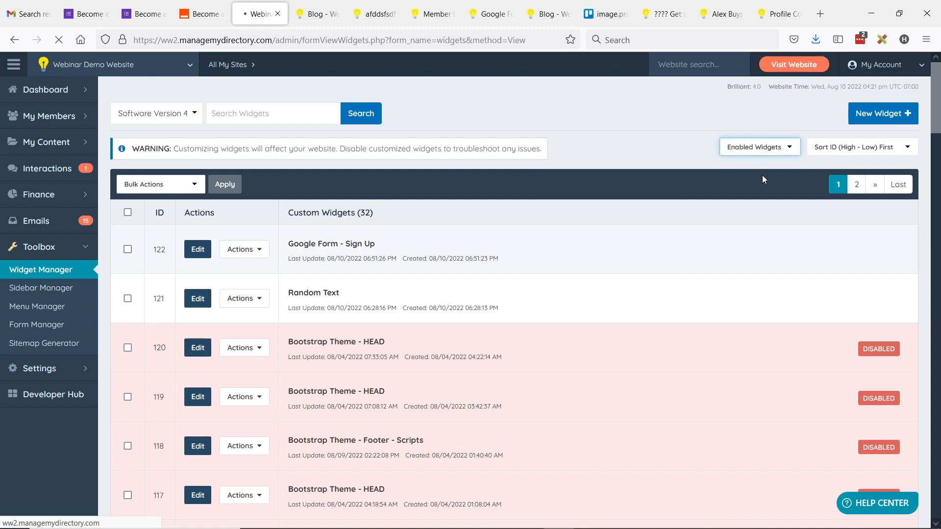
scroll(471, 242, down, 3)
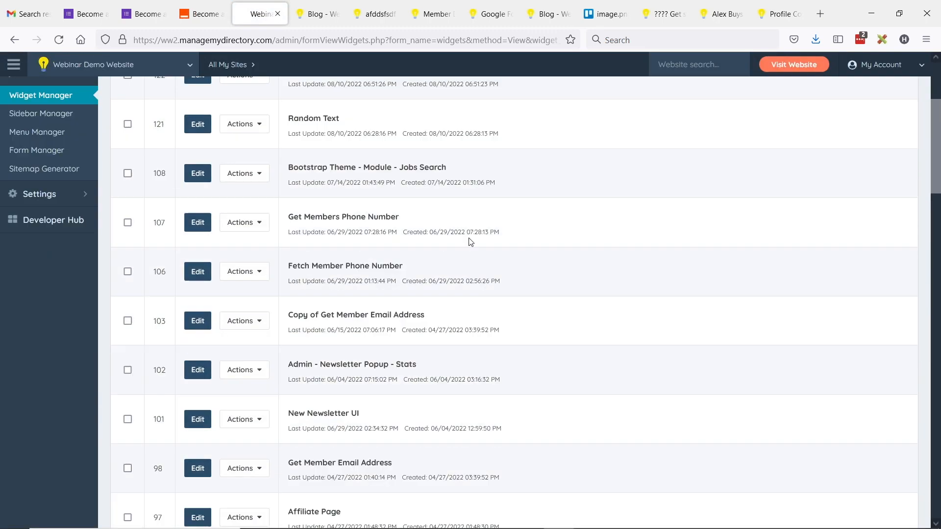
scroll(471, 242, down, 3)
scroll(485, 252, up, 6)
Step: Switch the widget status filter to Disabled Widgets and scroll through the results
click(766, 149)
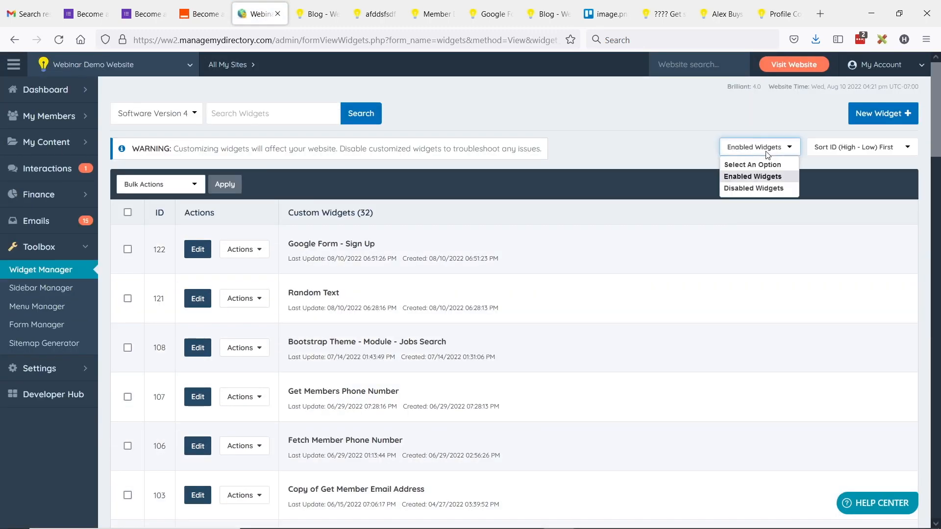
click(760, 188)
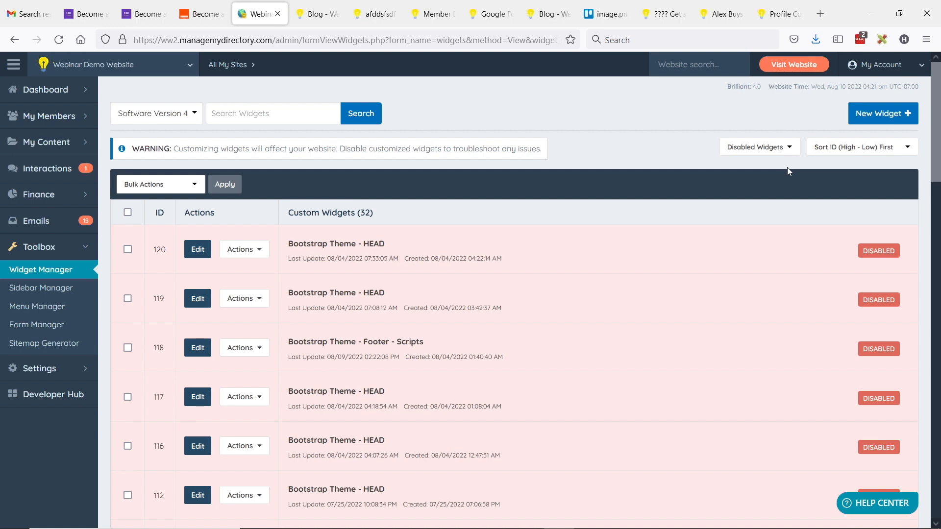
scroll(596, 270, down, 10)
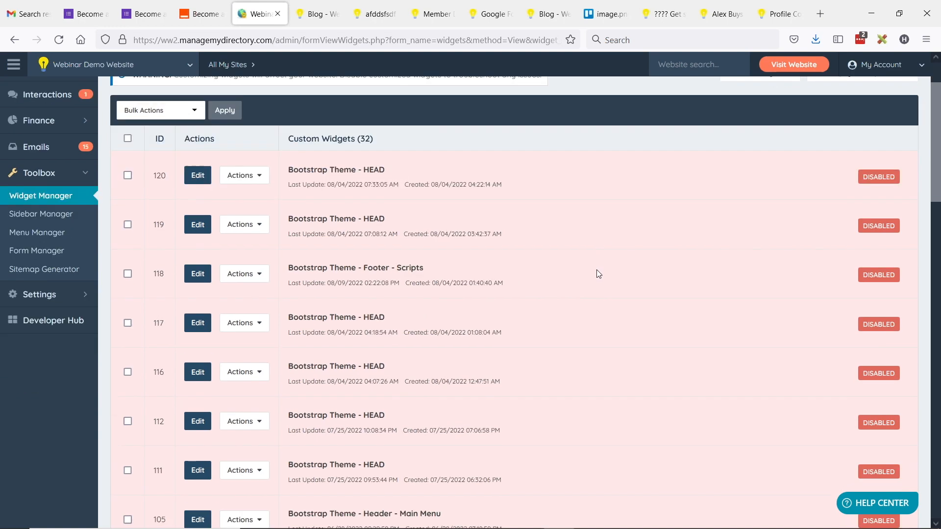
scroll(595, 269, up, 6)
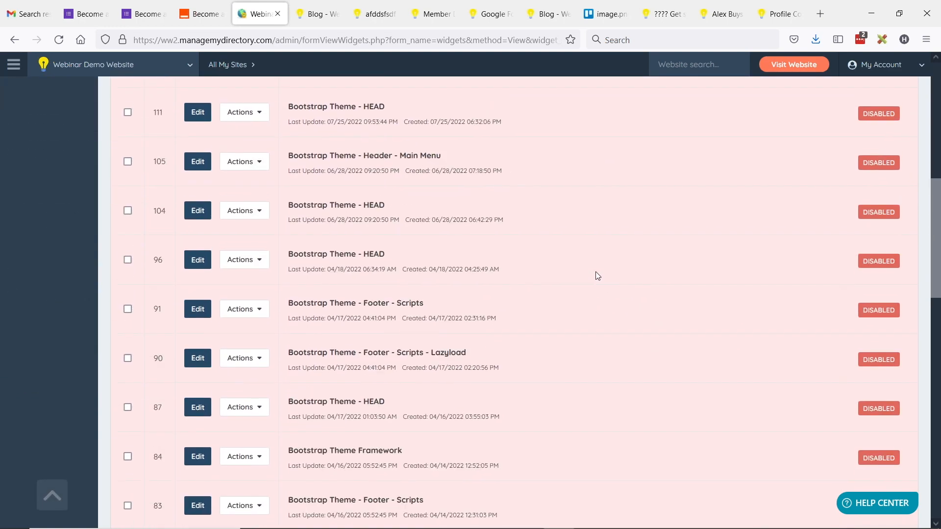
scroll(606, 272, up, 4)
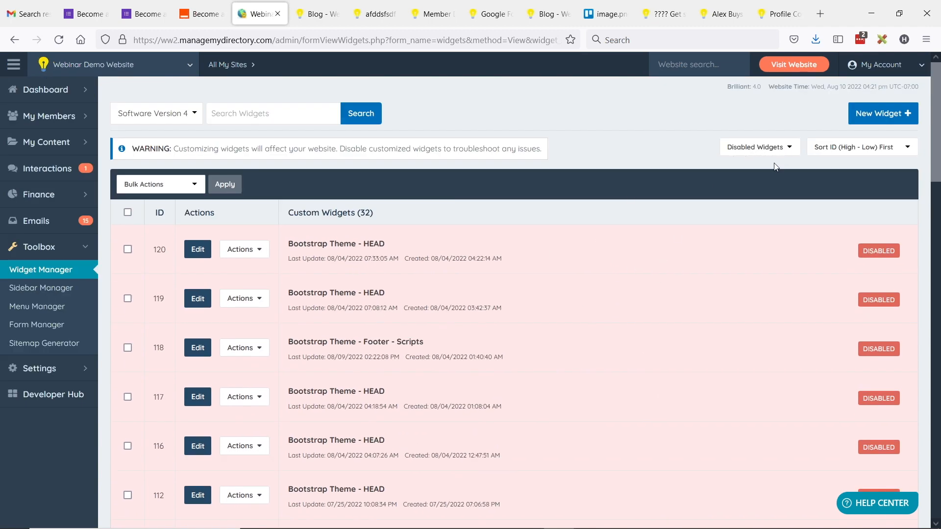
key(alt+Tab)
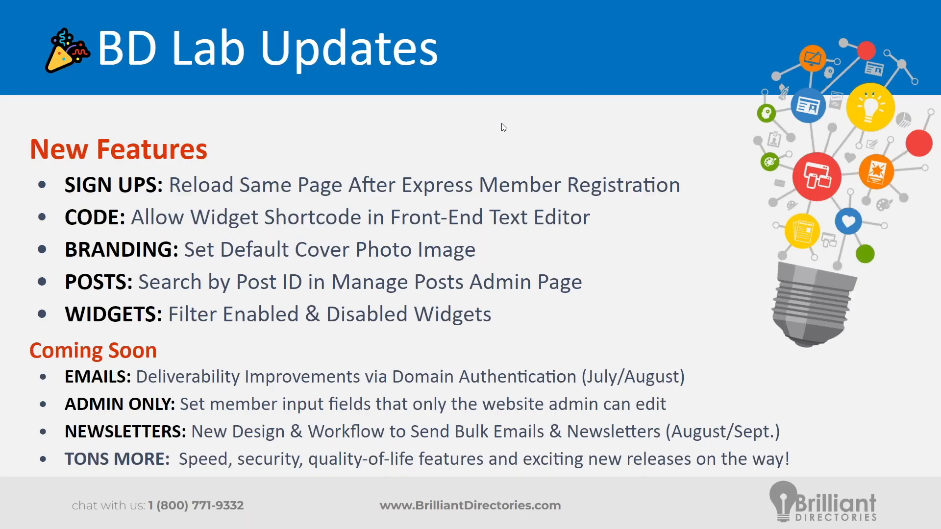
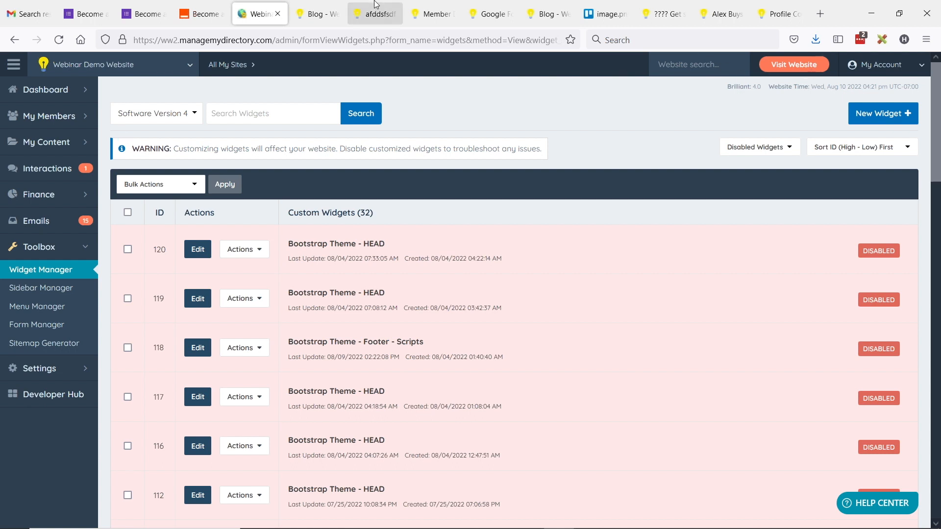
Step: Review the Become a Member form's email, first name, last name and phone questions, then return to the slides
click(82, 9)
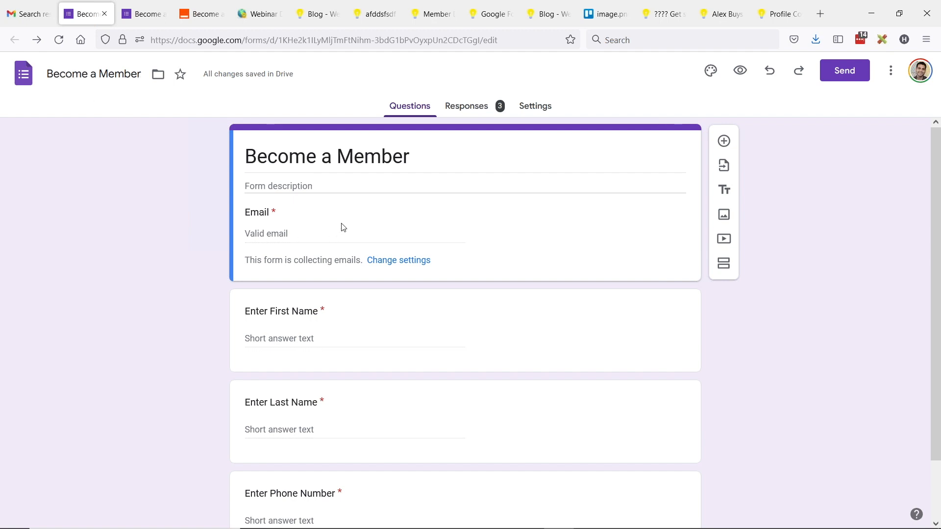
scroll(339, 226, down, 2)
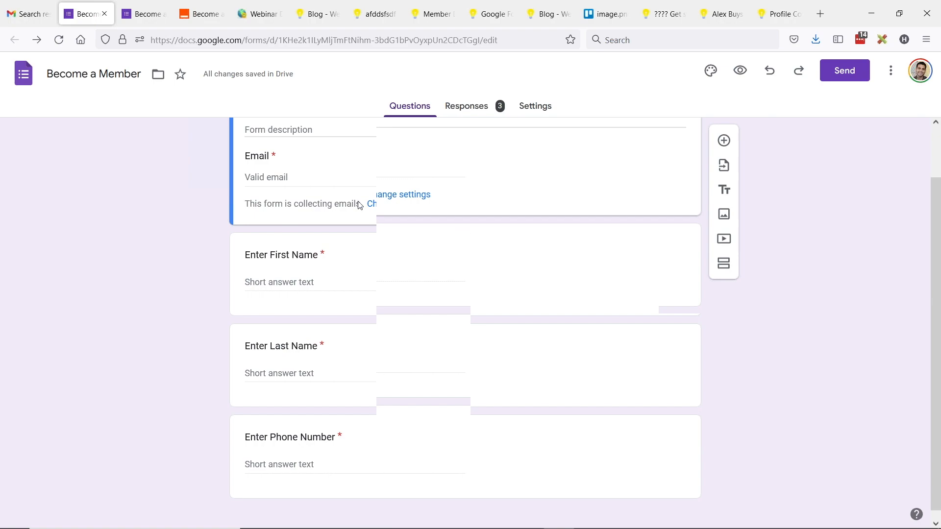
key(alt+Tab)
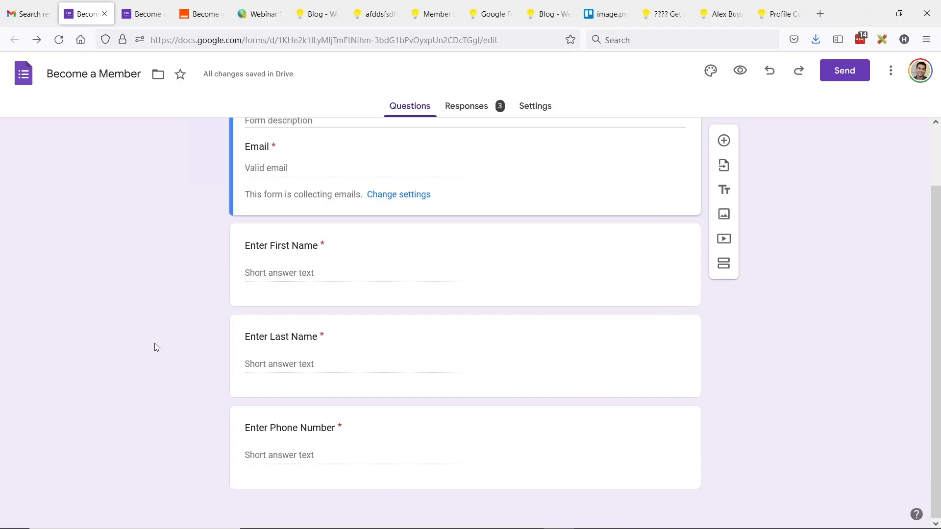
Step: Bring up the slide listing the required Email, Password and Subscription ID fields
scroll(150, 357, up, 2)
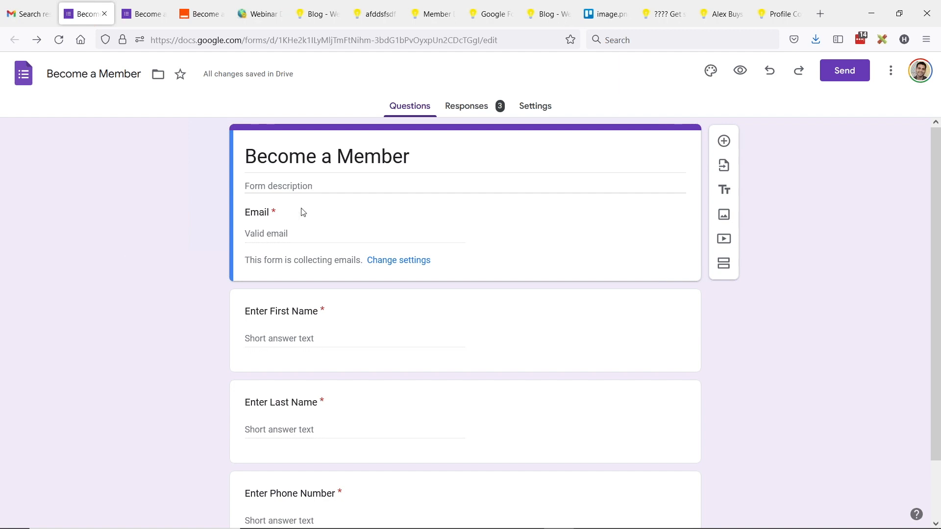
scroll(344, 191, down, 2)
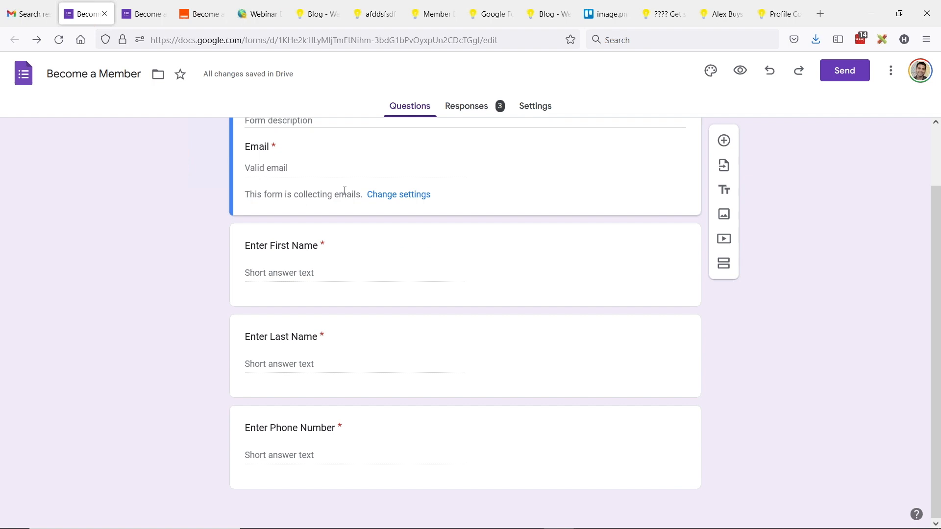
key(alt)
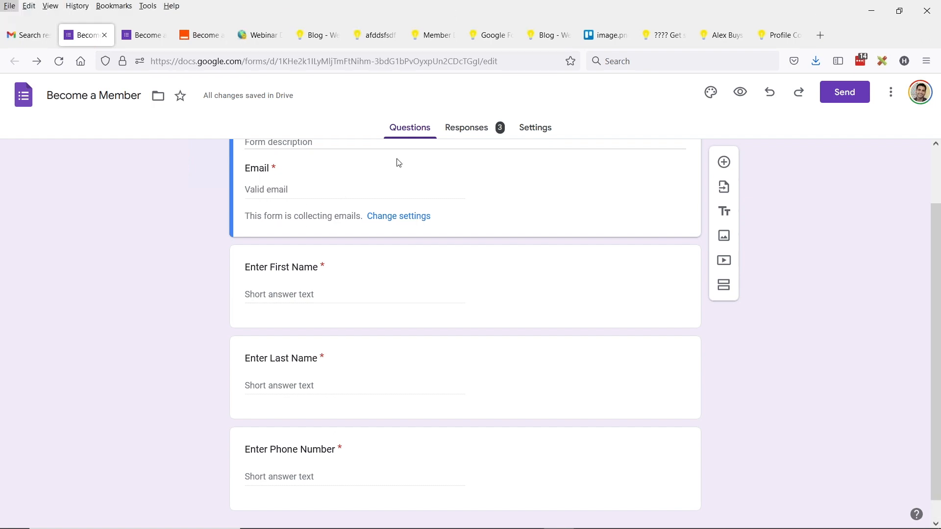
scroll(405, 213, up, 2)
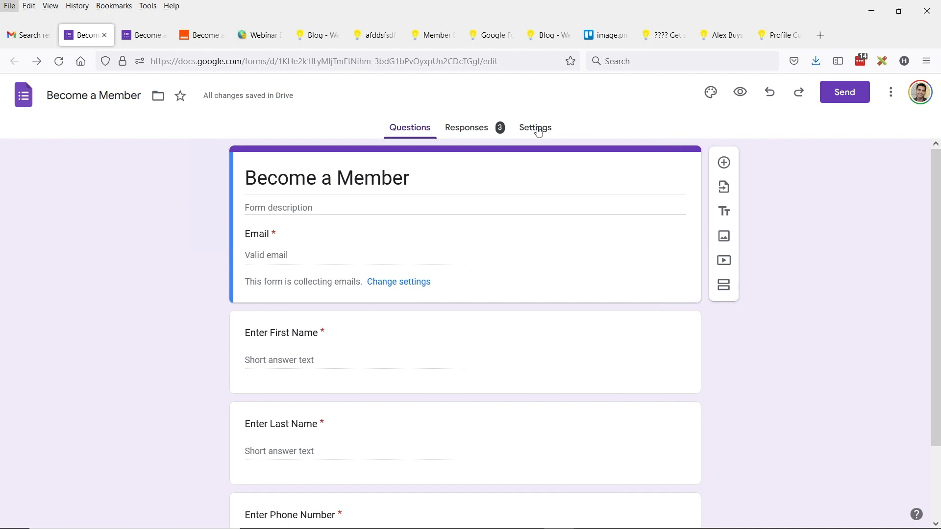
click(541, 109)
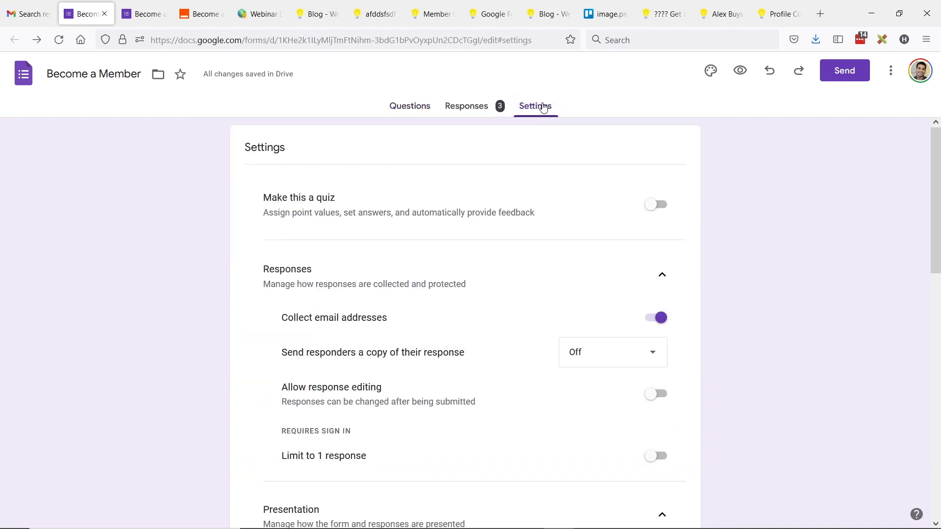
scroll(417, 206, down, 2)
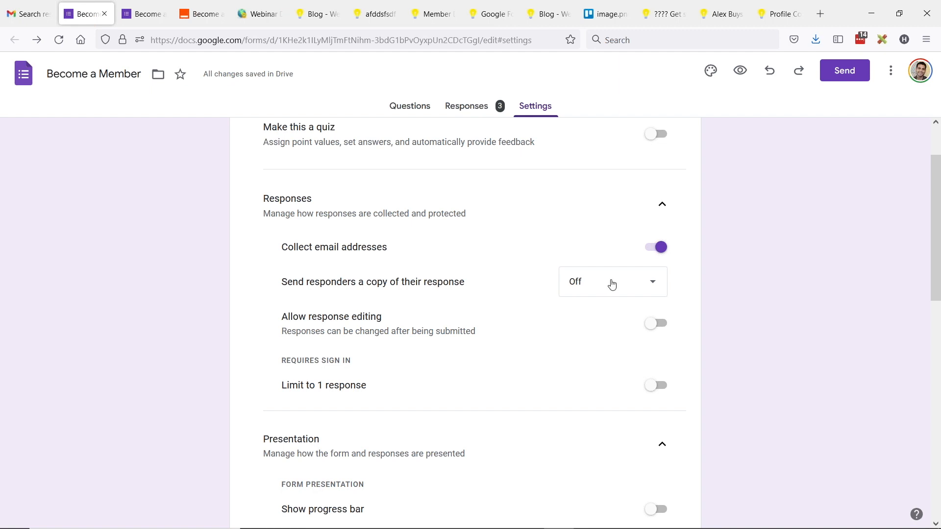
scroll(490, 270, down, 3)
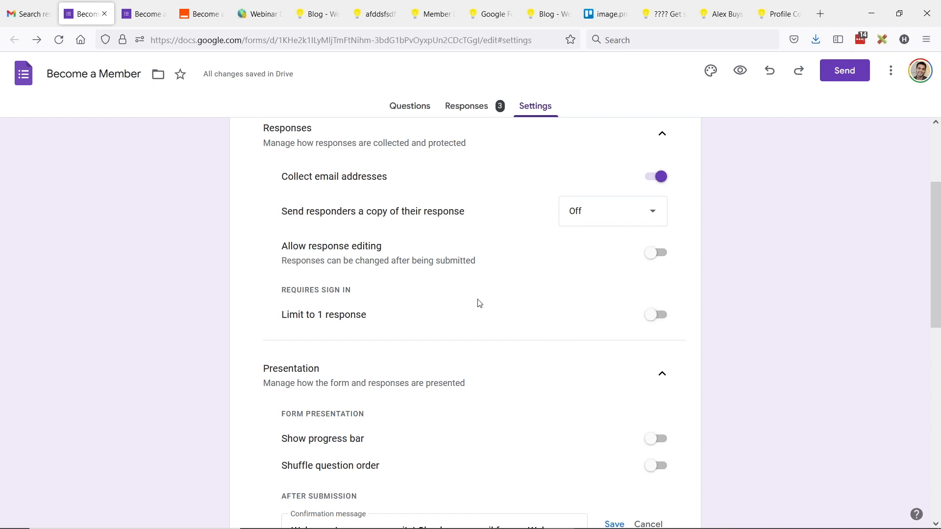
scroll(479, 300, down, 8)
scroll(462, 275, down, 5)
scroll(305, 215, up, 5)
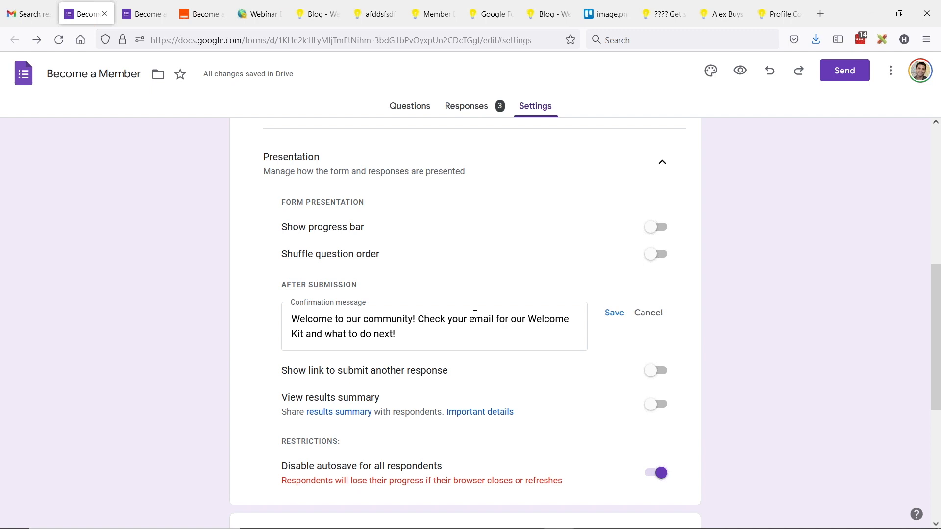
scroll(464, 317, down, 2)
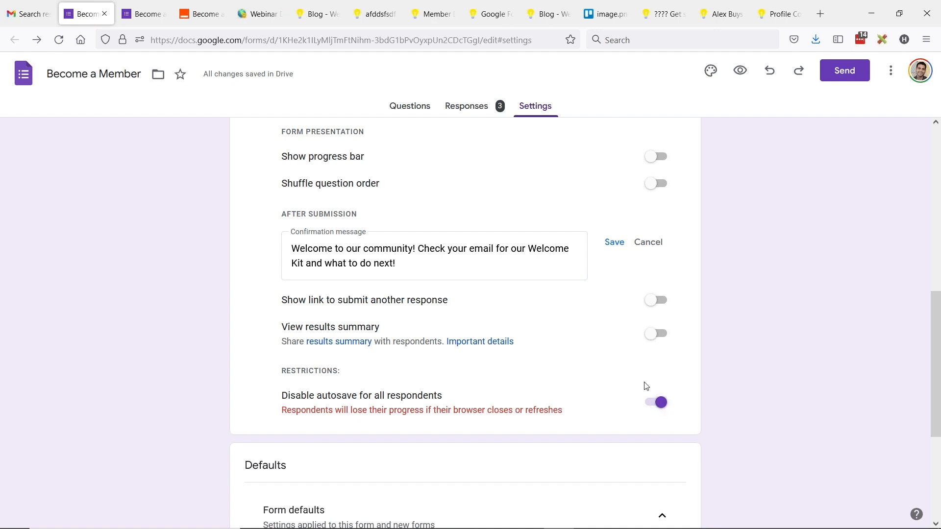
scroll(563, 293, down, 3)
scroll(597, 260, down, 2)
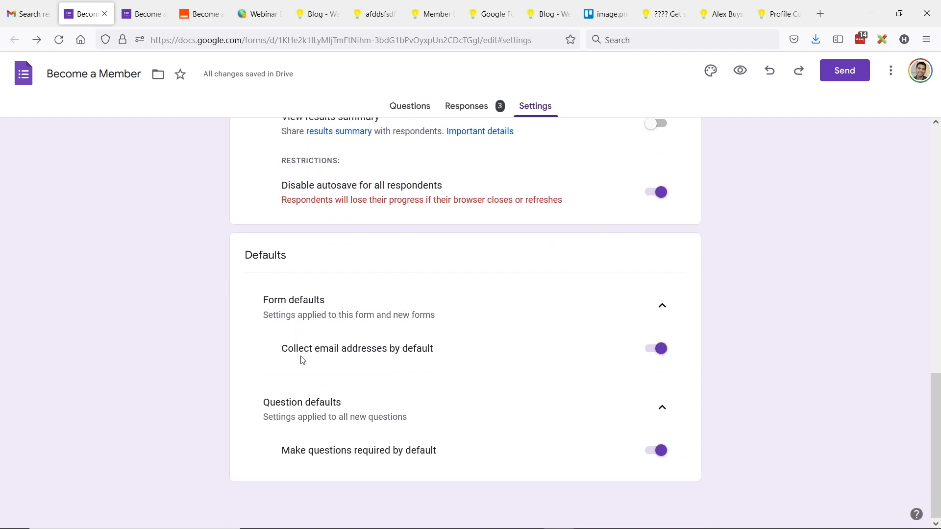
click(660, 309)
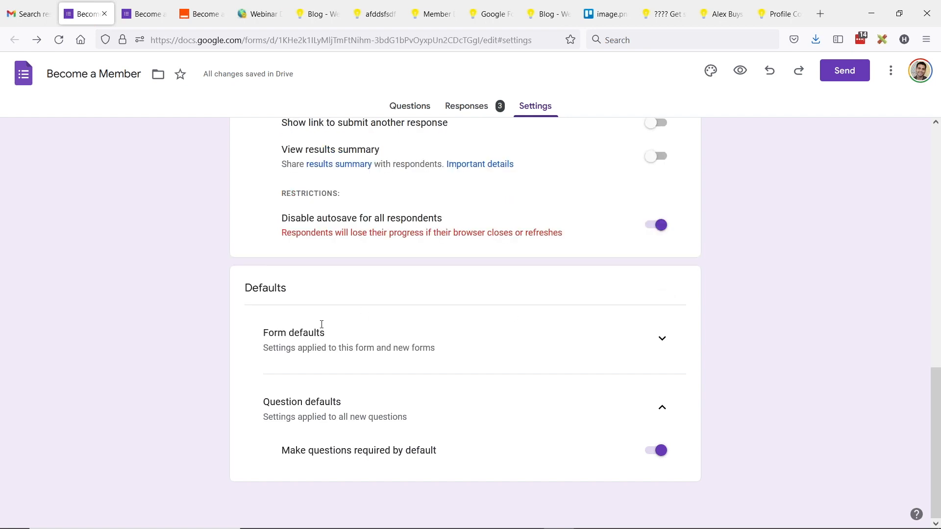
click(662, 339)
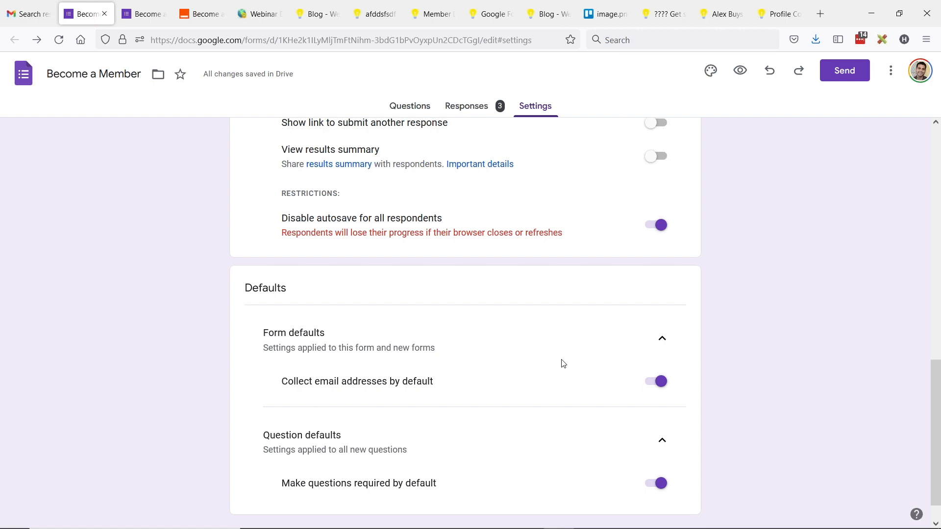
scroll(571, 387, up, 3)
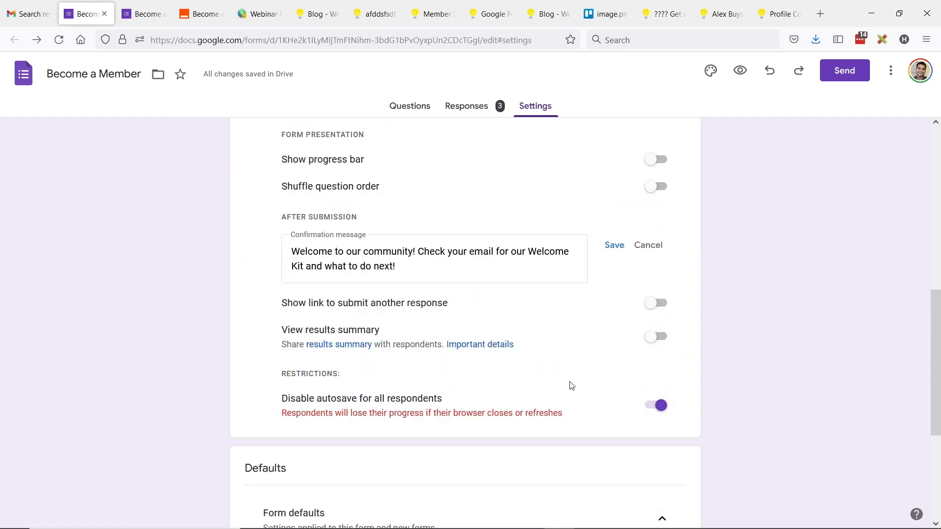
scroll(571, 387, up, 5)
scroll(415, 245, up, 5)
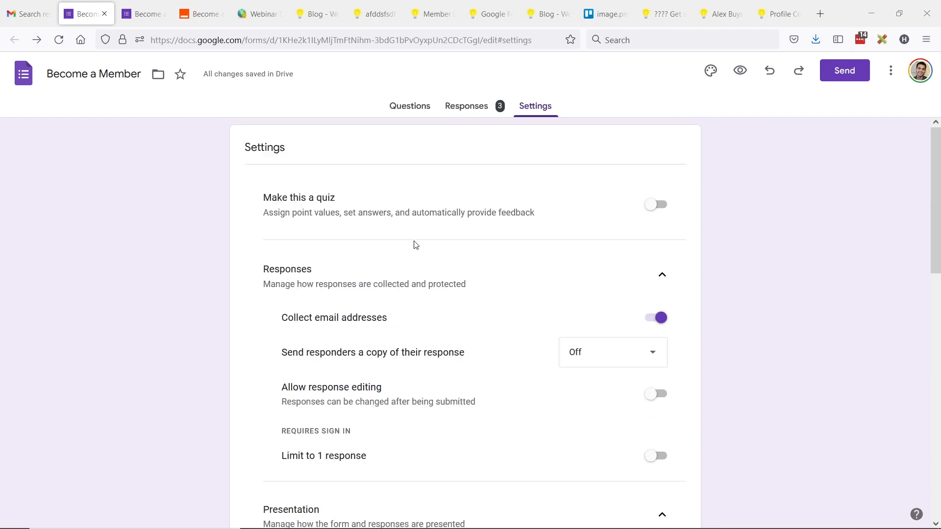
click(411, 105)
scroll(351, 342, down, 2)
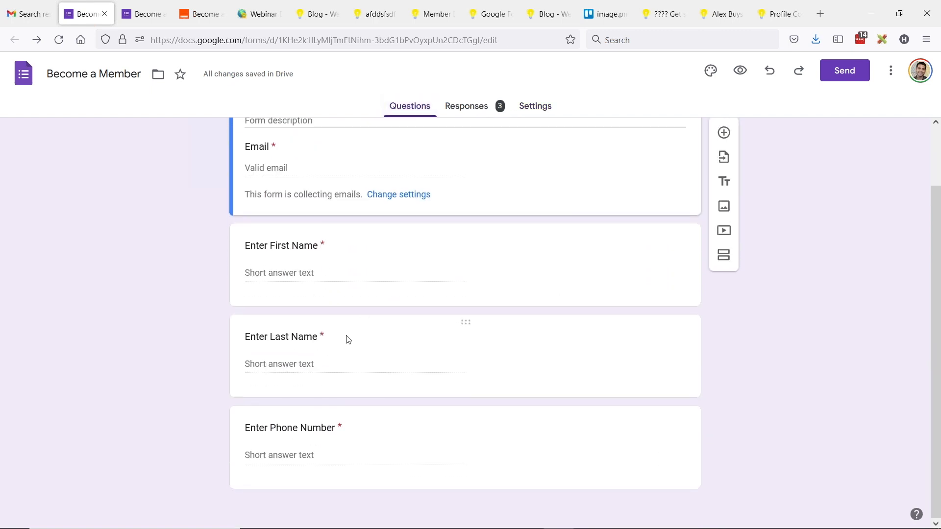
Step: Open the live respondent view of the Become a Member form and reload it
click(142, 14)
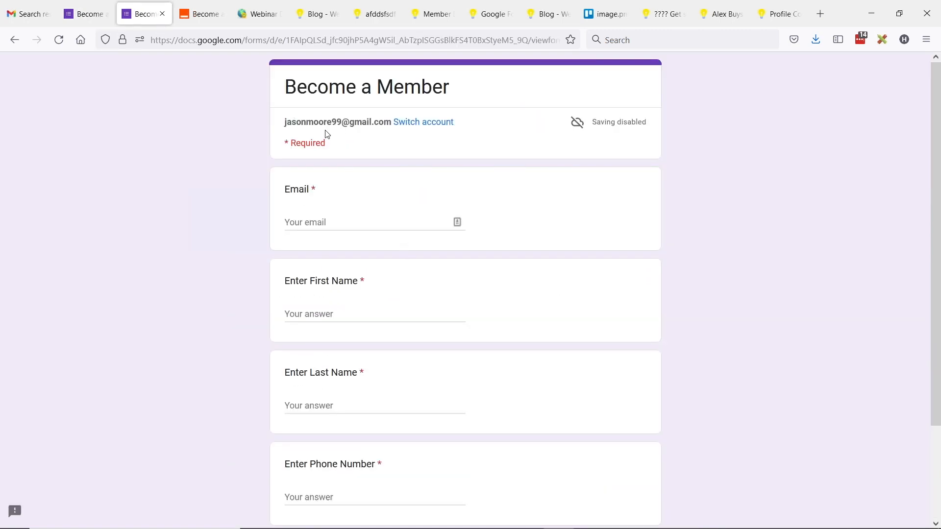
click(59, 39)
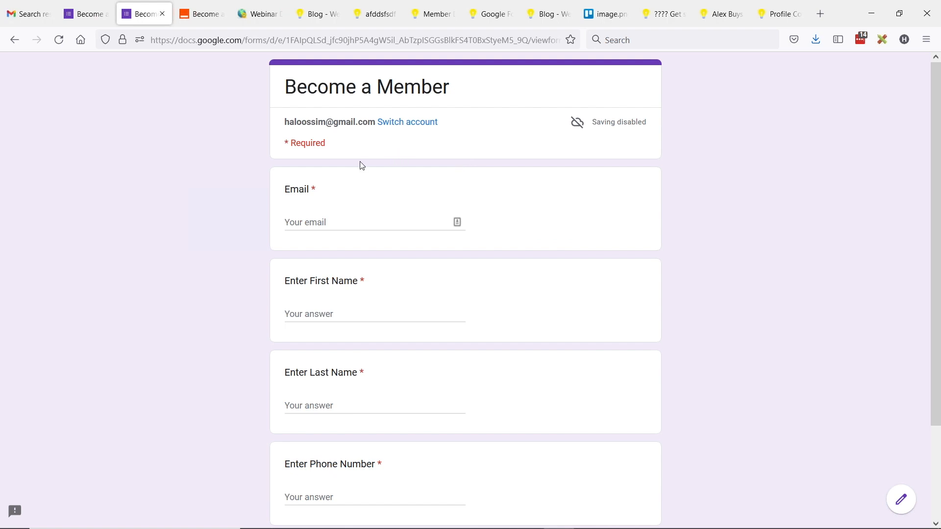
scroll(369, 209, down, 2)
scroll(372, 206, up, 2)
Step: Copy the form's Embed HTML code (640 × 809 px) from the Send dialog
click(104, 18)
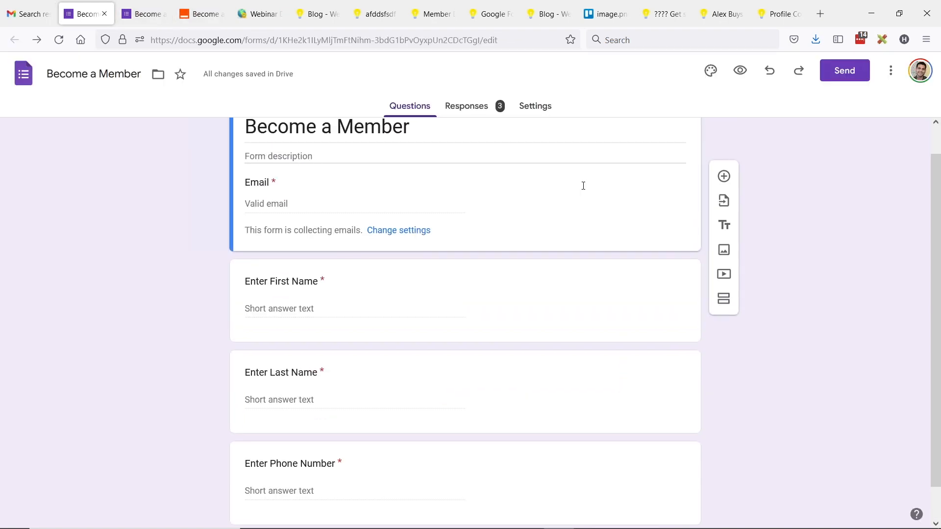
click(850, 78)
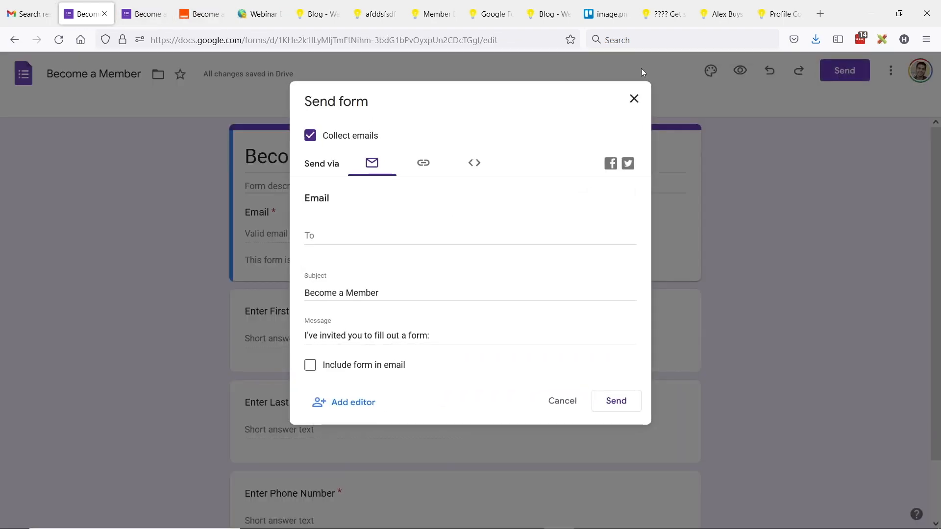
click(473, 165)
click(314, 221)
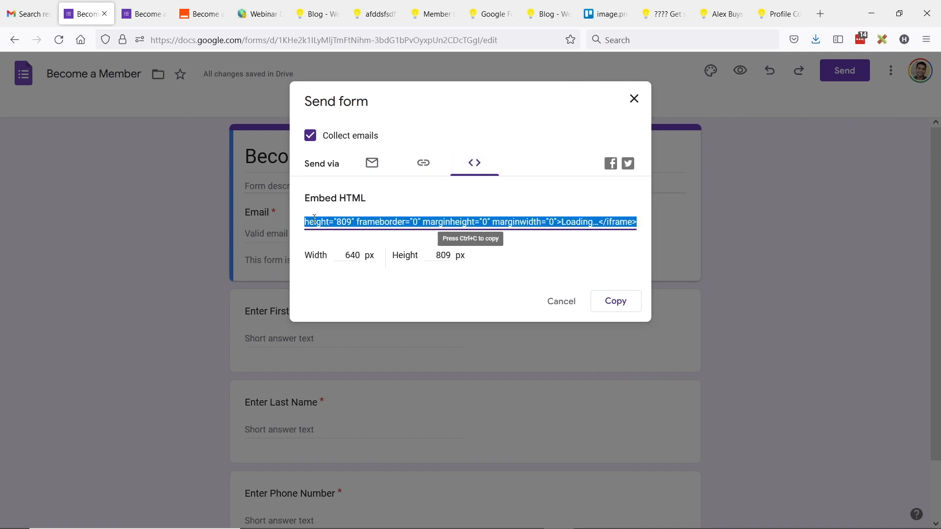
click(615, 301)
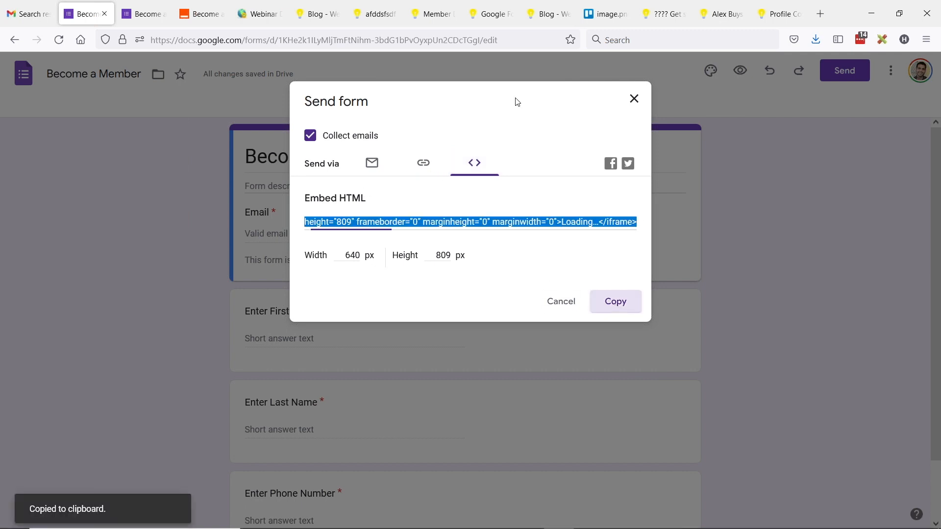
click(490, 14)
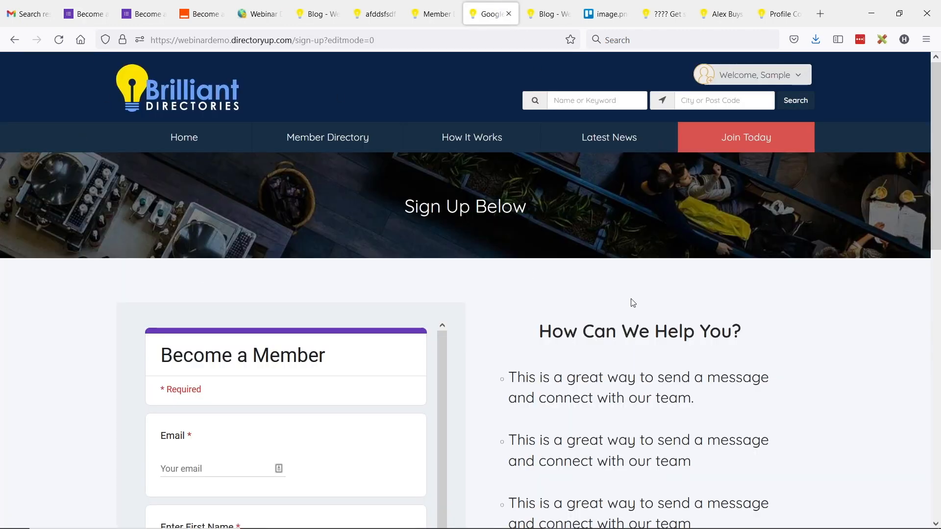
Step: Log the sample member out of the public directory site and return to the admin Widget Manager
scroll(650, 318, down, 4)
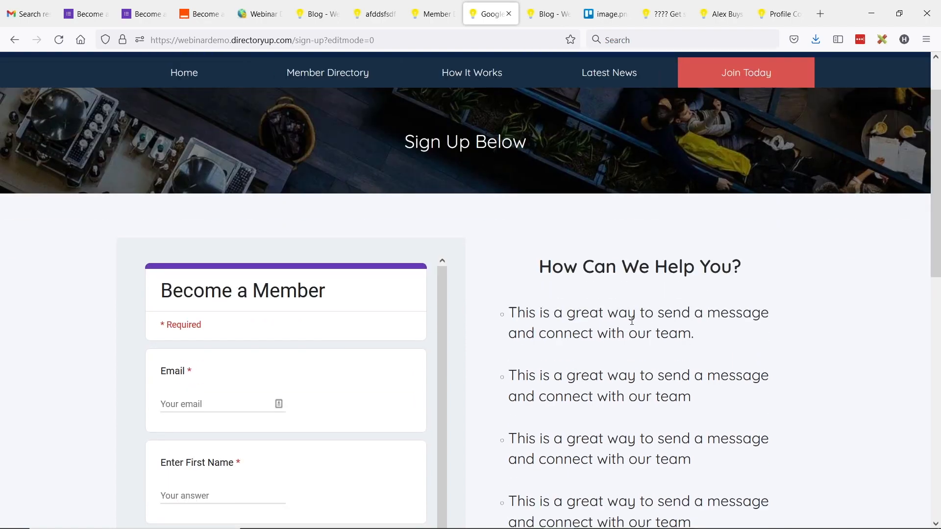
scroll(361, 190, down, 1)
scroll(361, 191, up, 4)
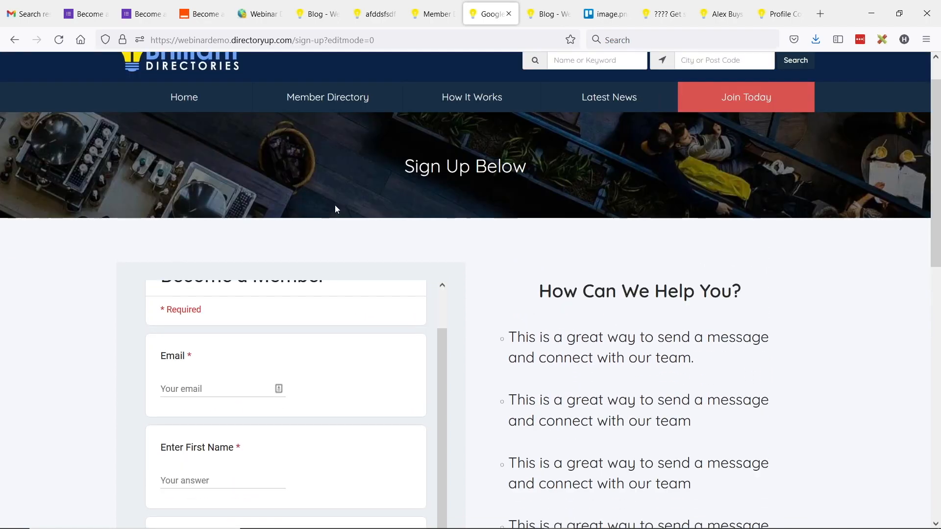
scroll(616, 245, down, 4)
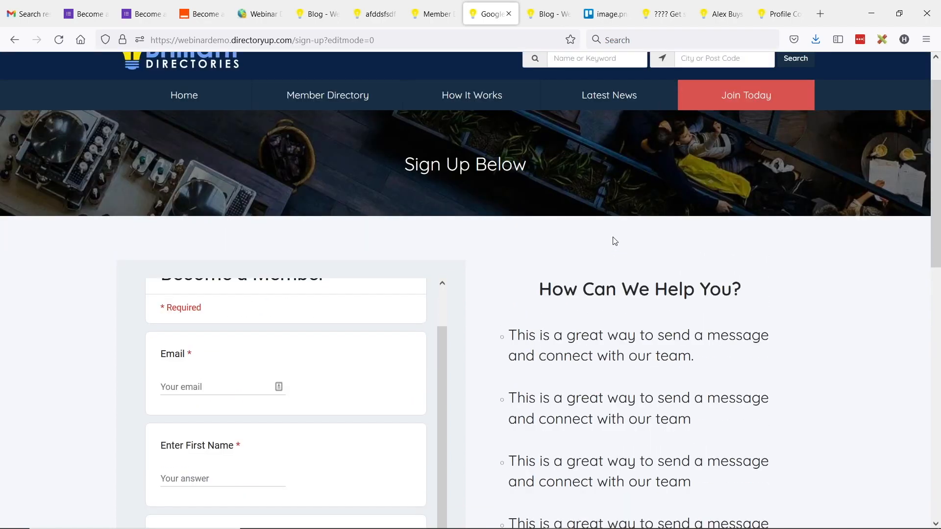
scroll(273, 280, up, 2)
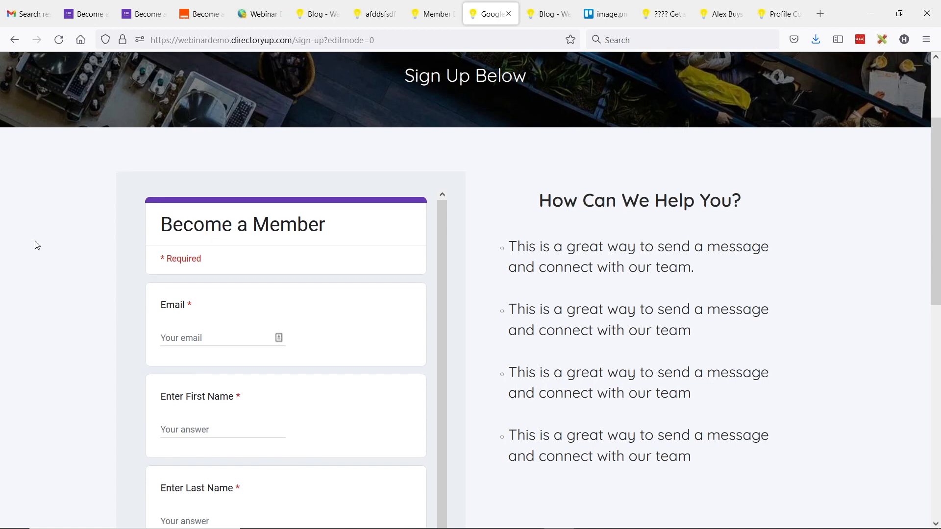
scroll(33, 243, down, 3)
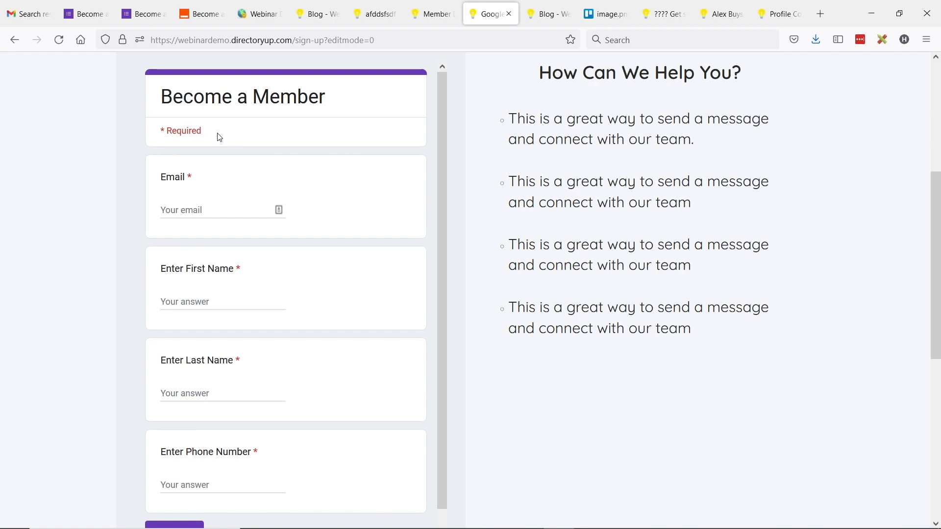
scroll(288, 192, up, 5)
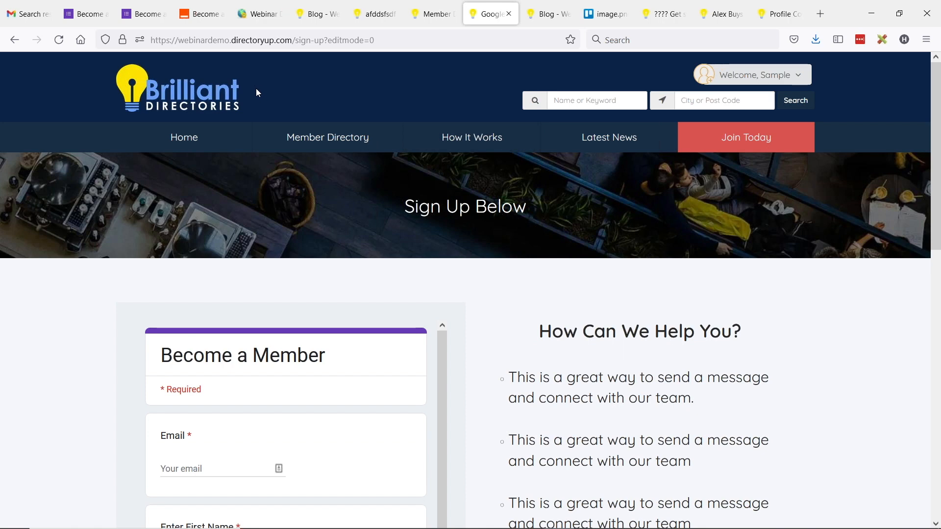
click(798, 76)
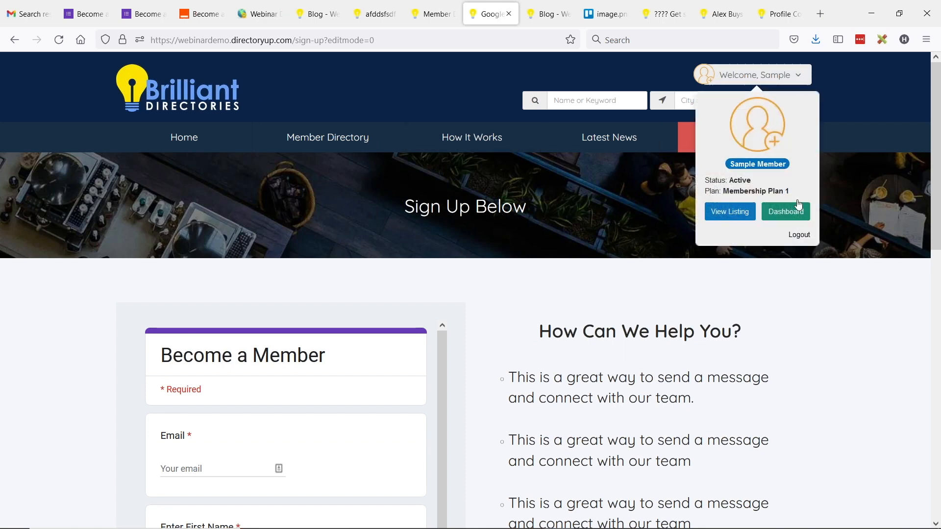
click(798, 235)
click(248, 13)
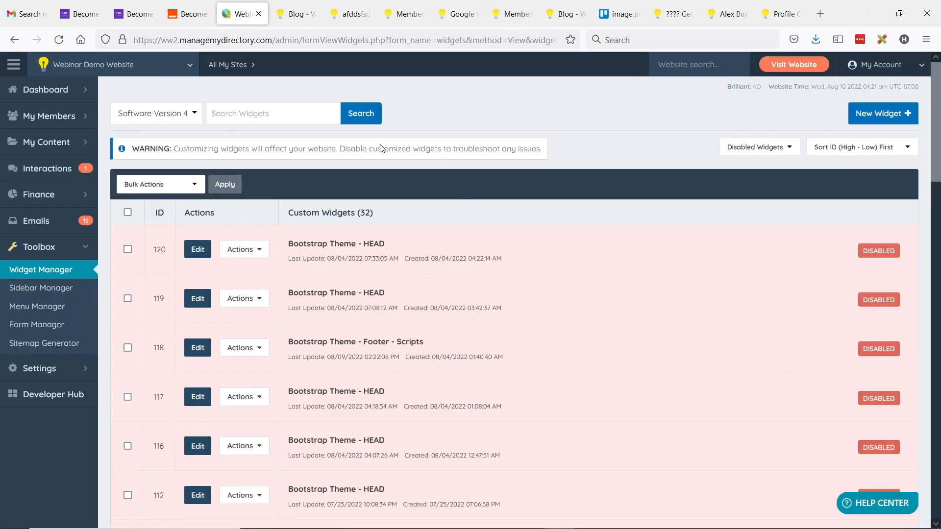
Step: Note the newest member's ID in My Members > Search Members, then go back to the sign-up page
mouse_move(49, 116)
click(126, 115)
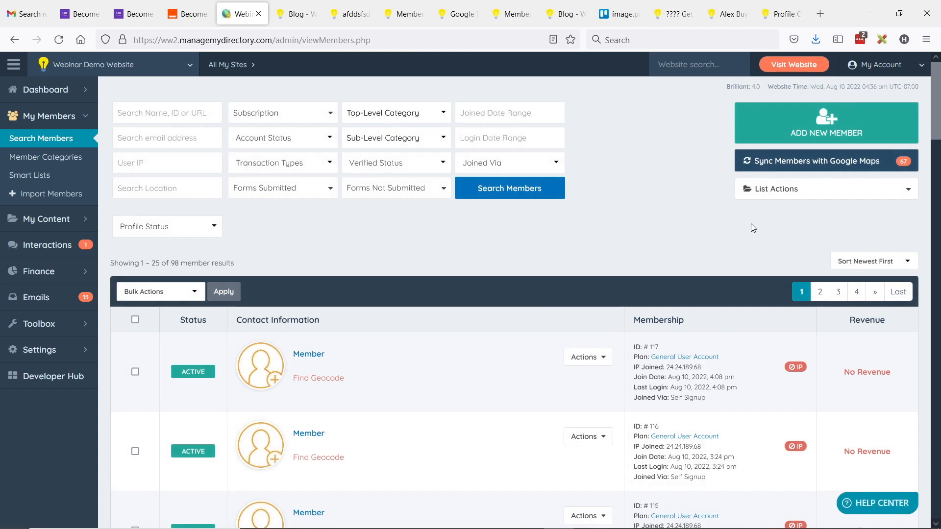
scroll(750, 224, down, 2)
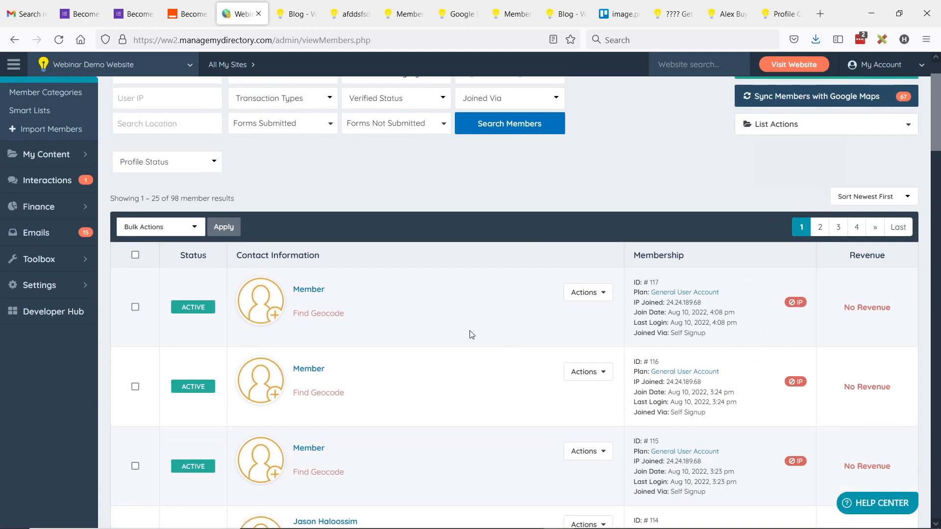
scroll(641, 348, down, 1)
scroll(669, 370, up, 3)
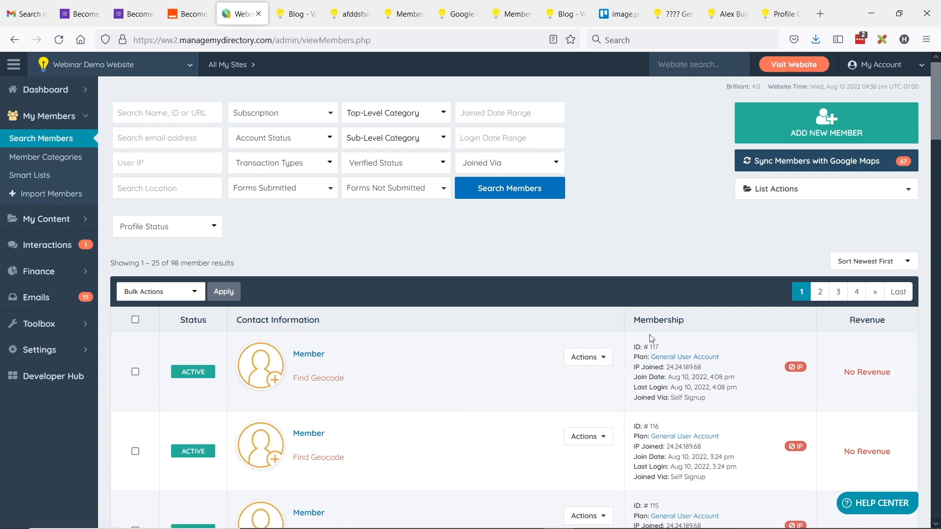
drag(636, 347, 658, 348)
double_click(654, 347)
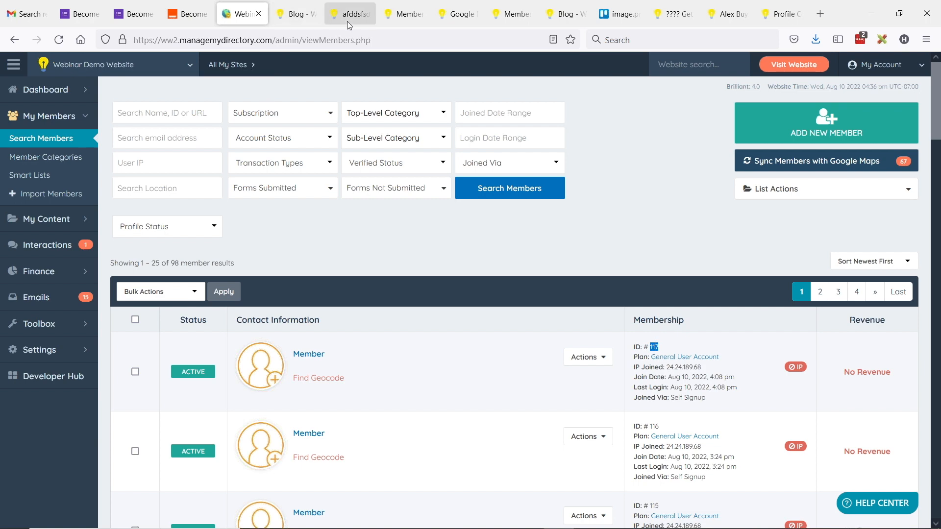
drag(461, 13, 294, 14)
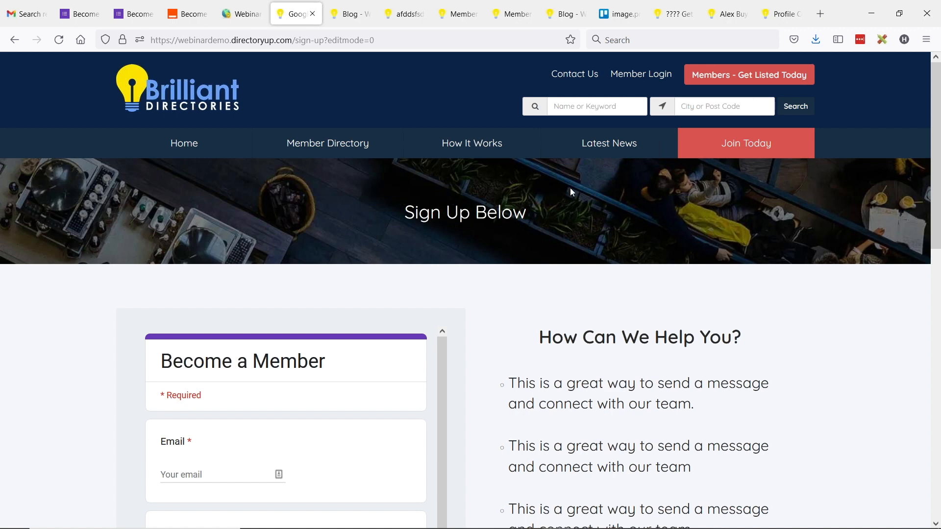
Step: Fill in the test member's email, first name, last name and phone number on the embedded form
scroll(571, 191, down, 1)
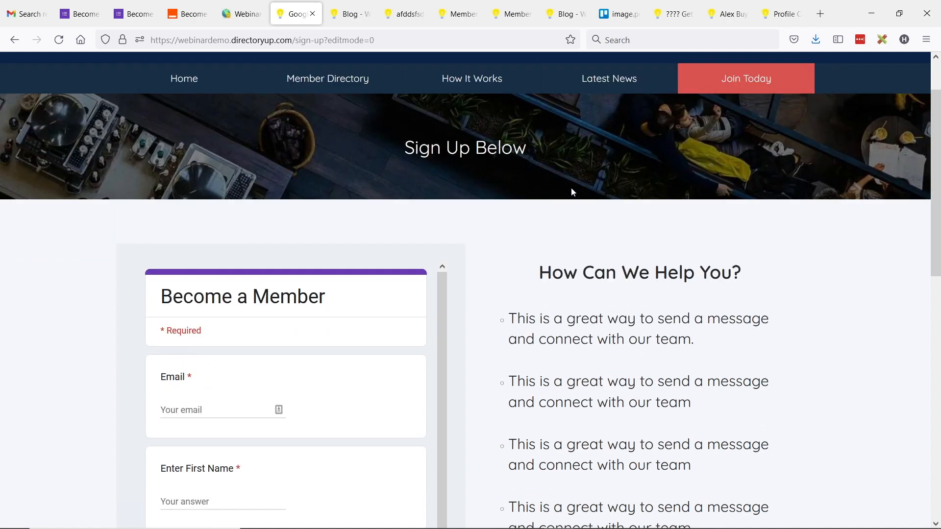
scroll(606, 217, down, 1)
scroll(605, 217, down, 1)
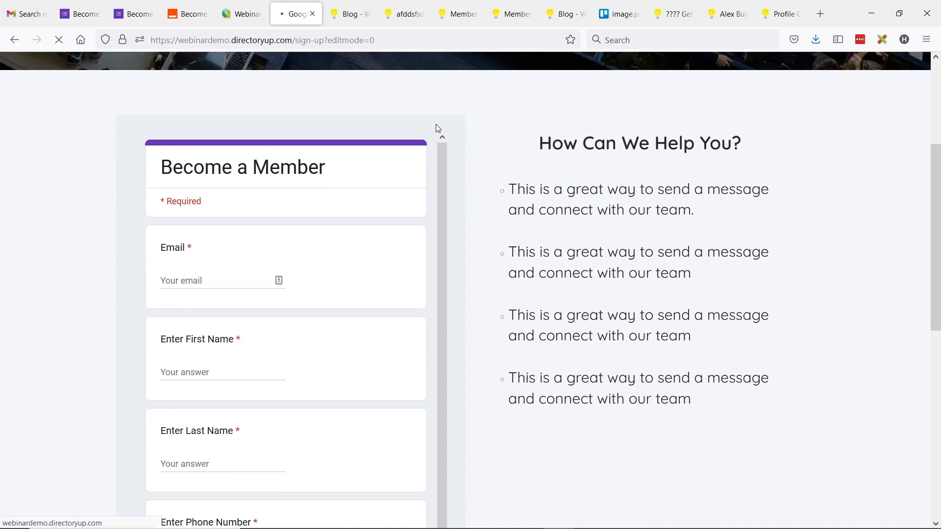
click(203, 279)
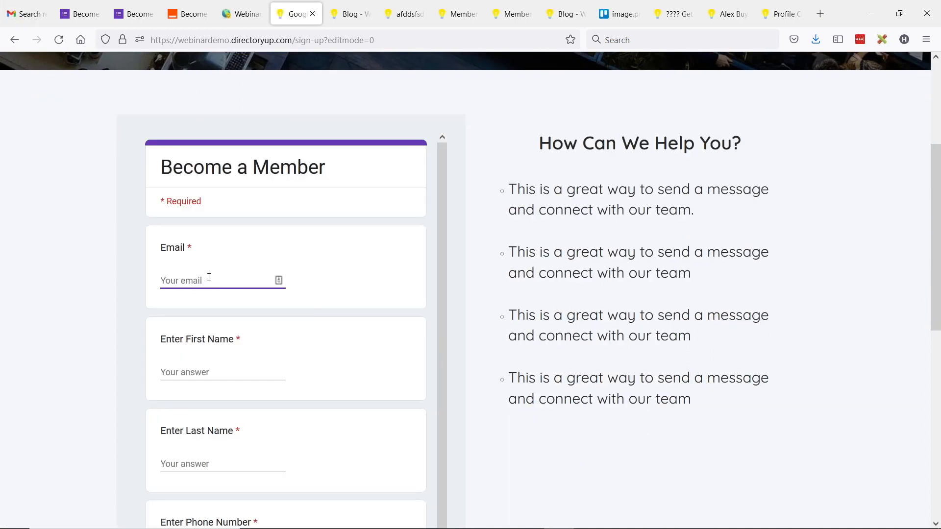
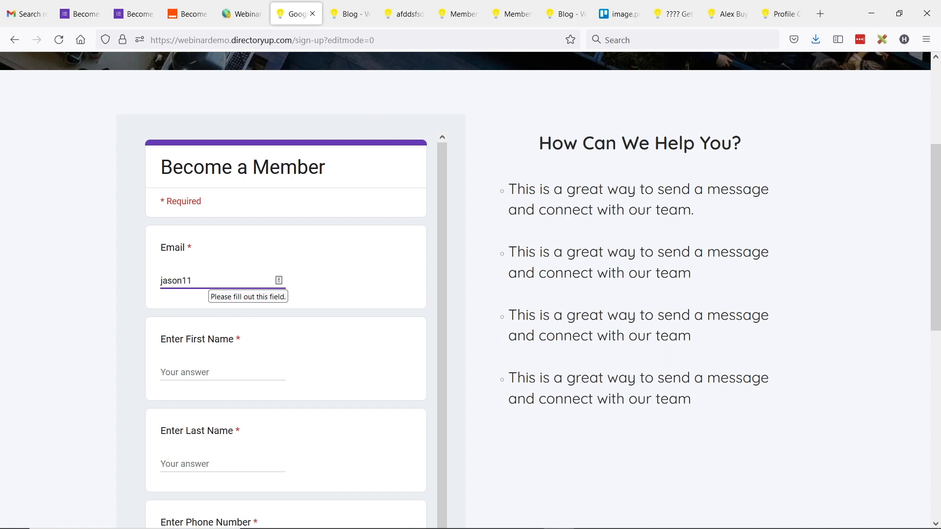
click(229, 373)
key(Tab)
key(Tab)
text(310-555-5555)
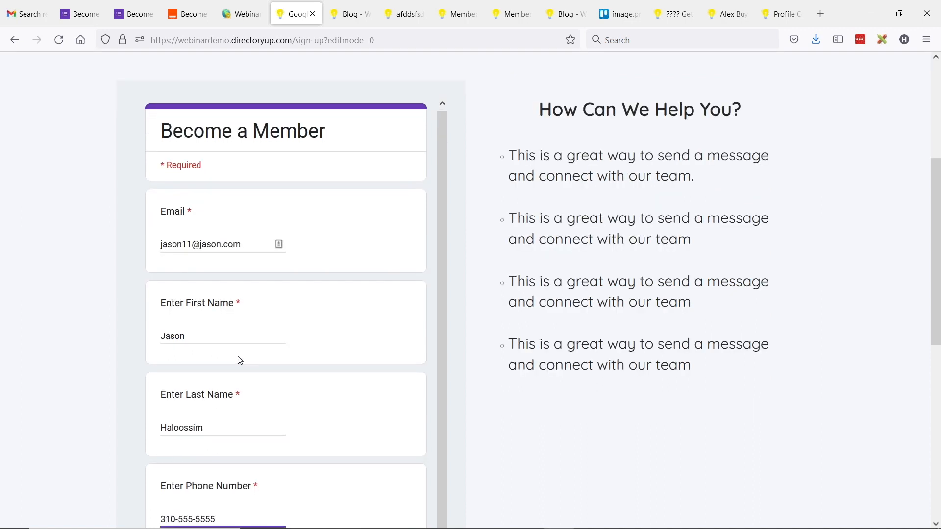
Step: Submit the sign-up form and head back to the admin member list
scroll(230, 372, down, 2)
click(196, 463)
scroll(294, 330, up, 3)
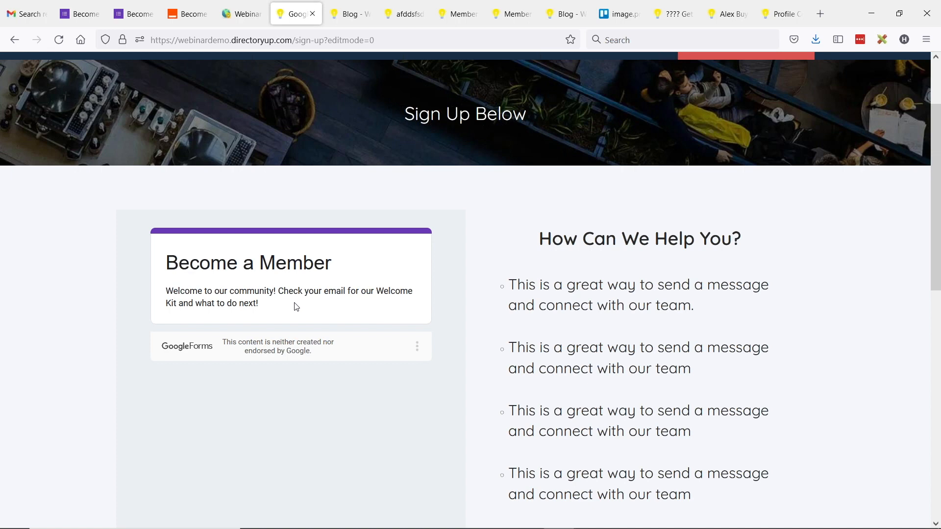
click(235, 13)
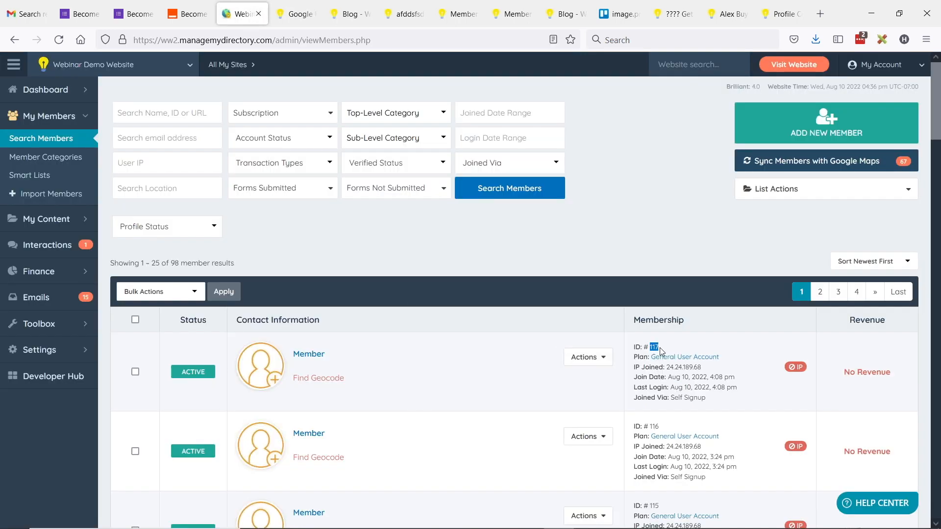
Step: Reload Search Members and highlight the new top member's ID and phone number
drag(635, 346, 689, 349)
click(60, 140)
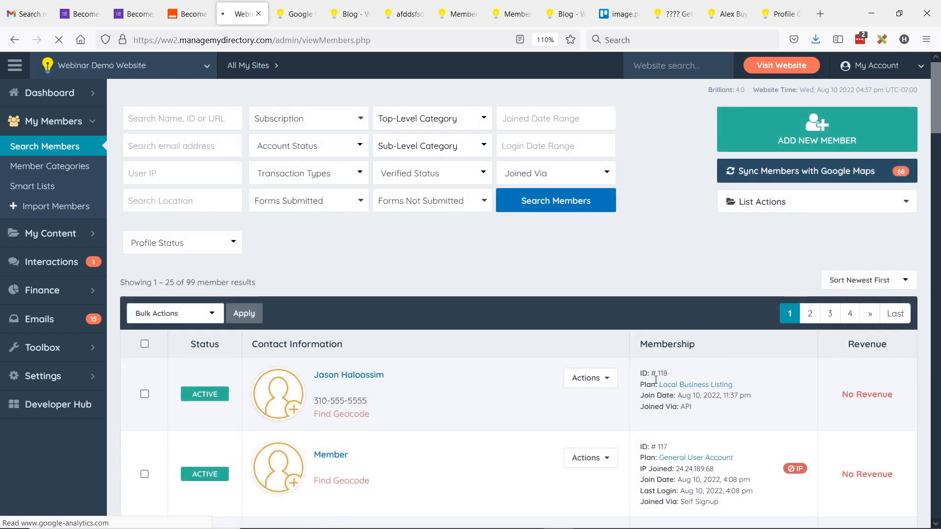
drag(640, 373, 681, 374)
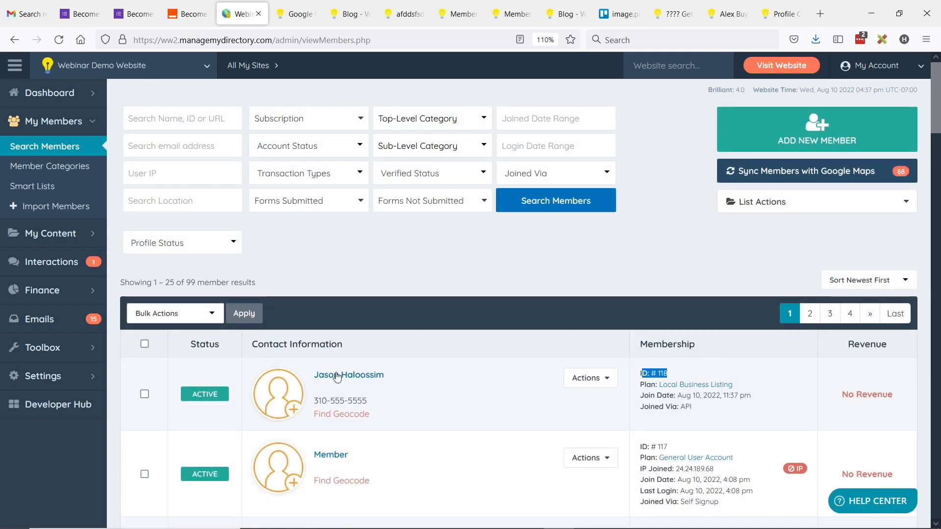
drag(314, 401, 383, 403)
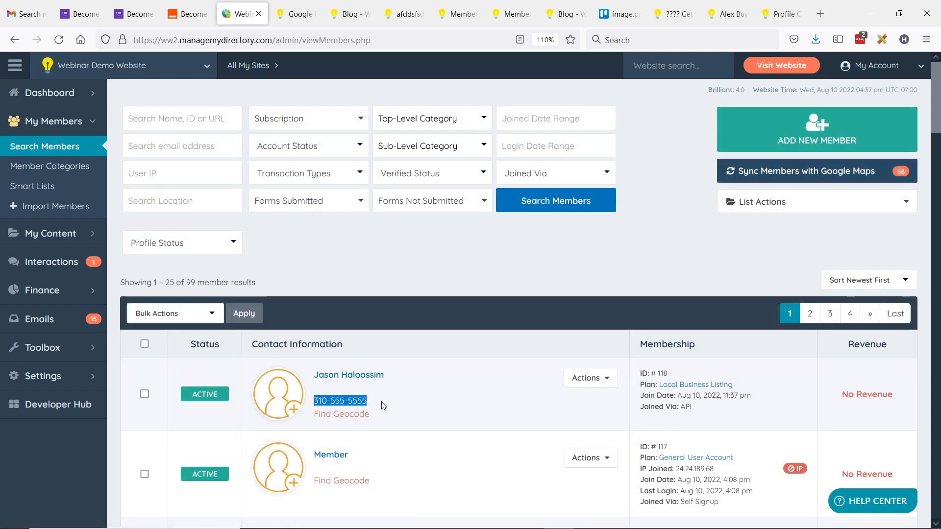
click(701, 375)
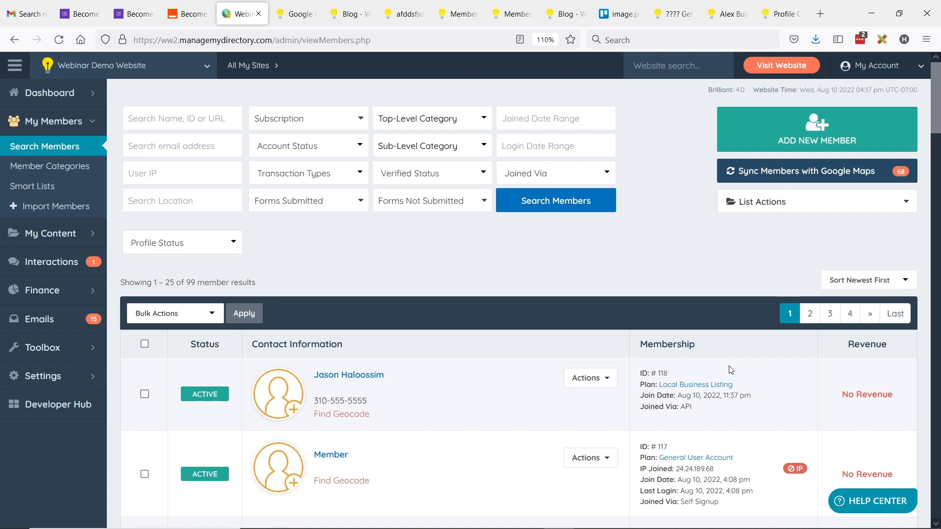
Step: Zoom the zap editor to 90% and open step 3, Create User in Brilliant Directories
click(209, 7)
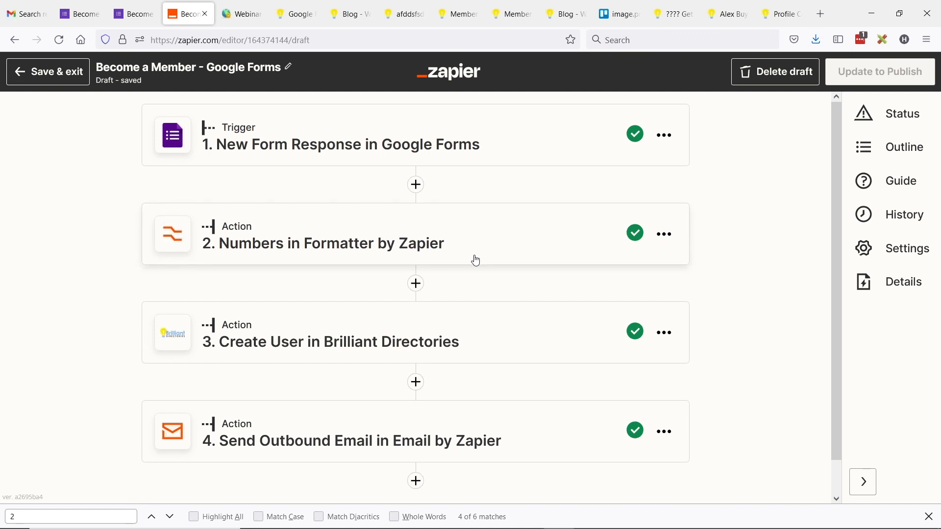
key(ctrl+minus)
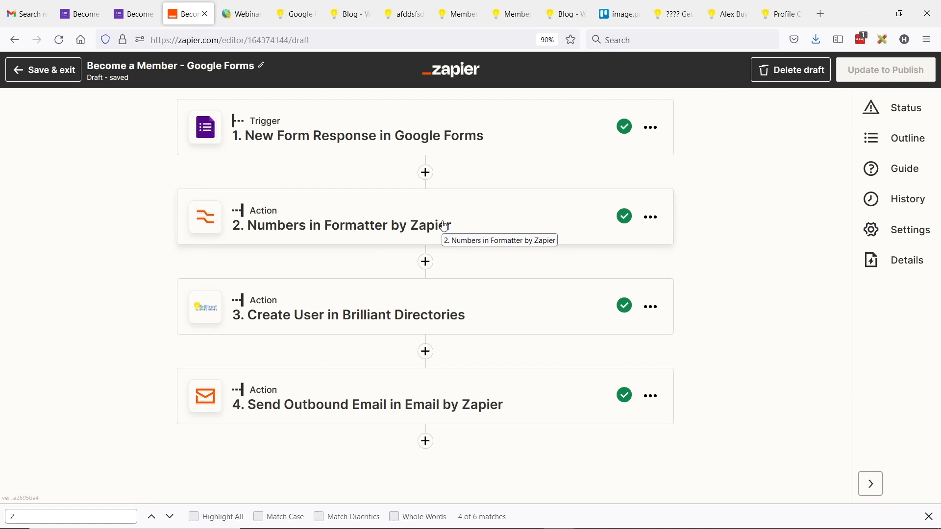
click(403, 331)
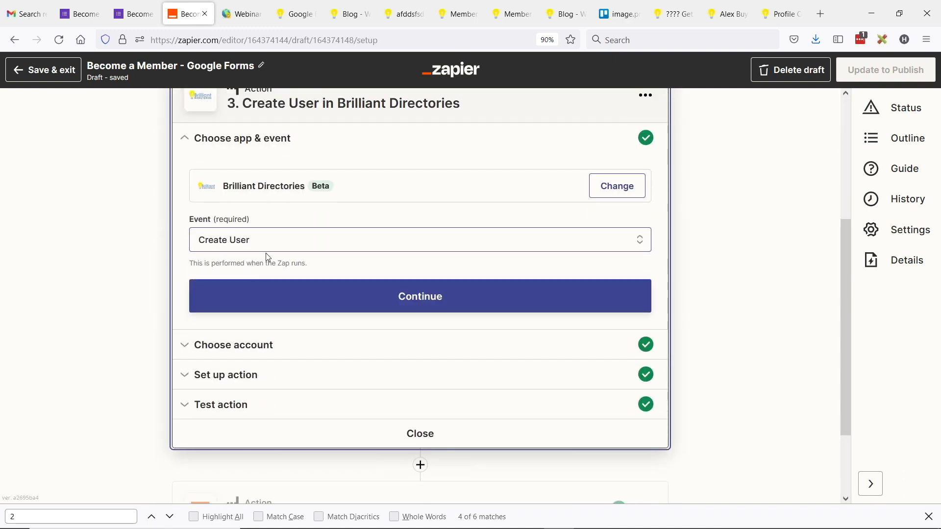
Step: Check the step's connected account and field mappings, searching the page for the 'active' field
click(234, 345)
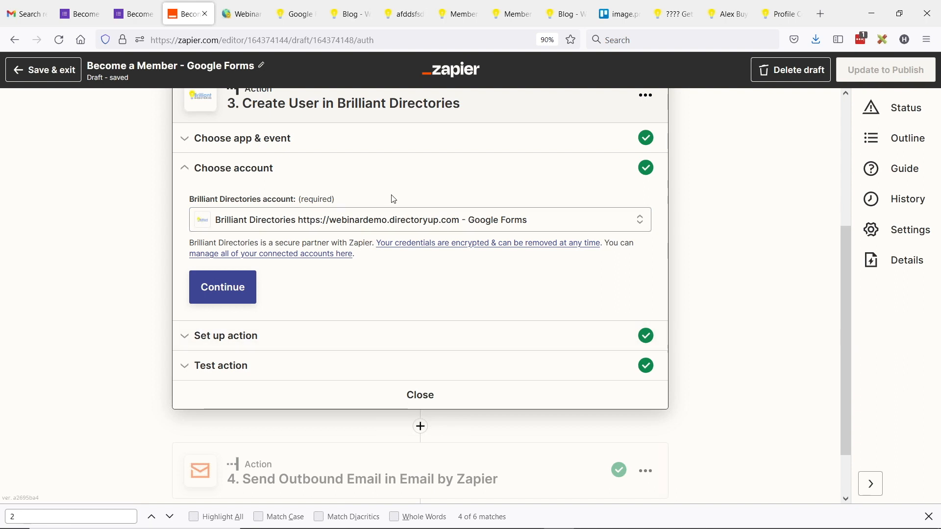
click(234, 338)
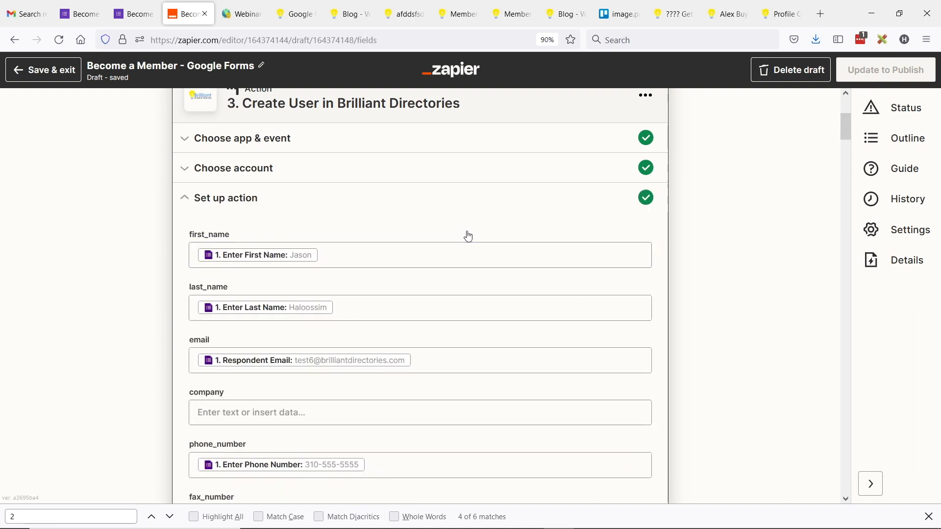
scroll(357, 209, up, 3)
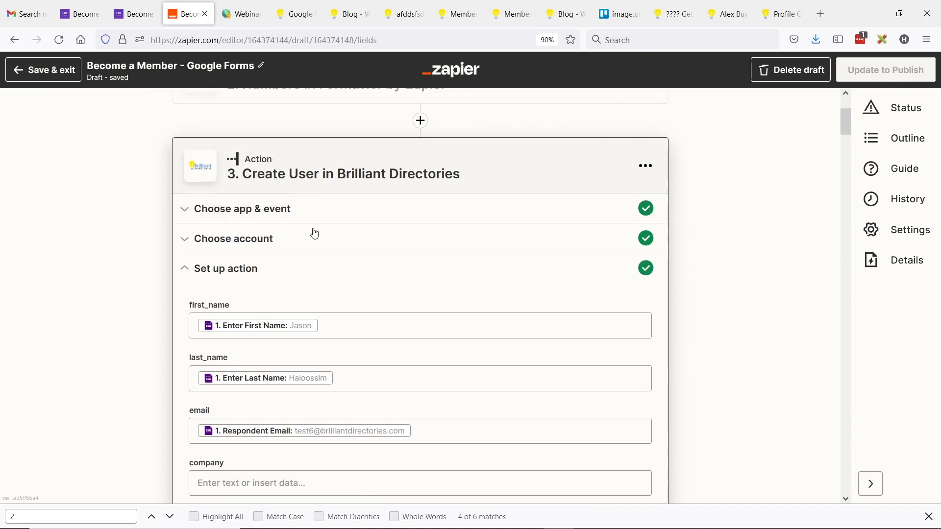
scroll(317, 236, down, 3)
scroll(314, 208, down, 3)
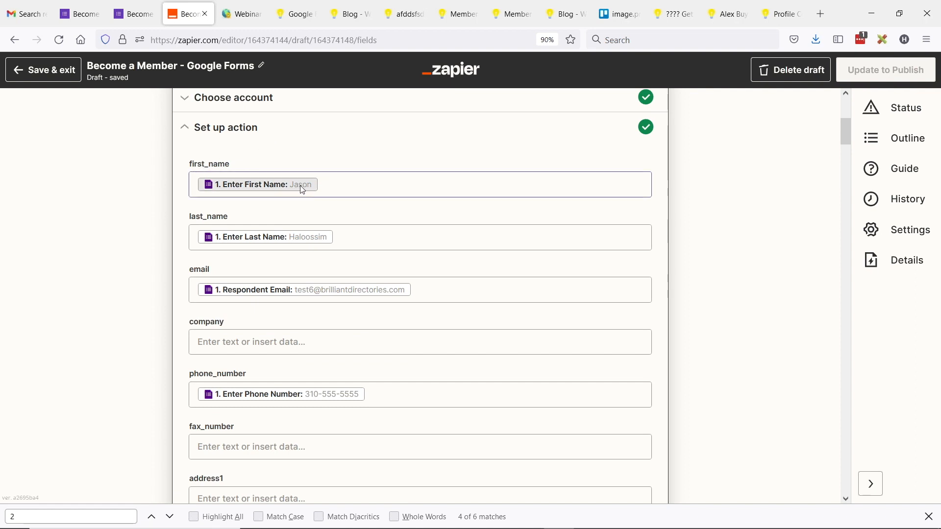
scroll(311, 245, down, 3)
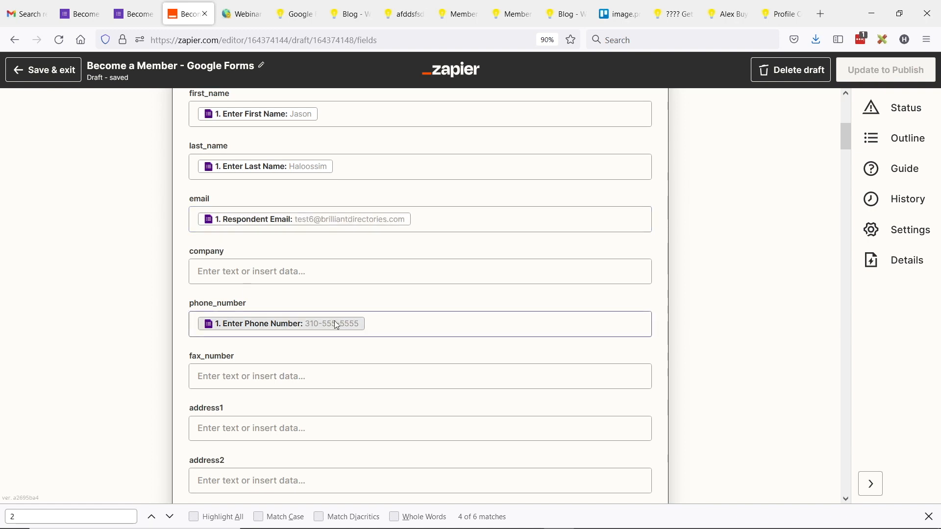
scroll(363, 302, down, 5)
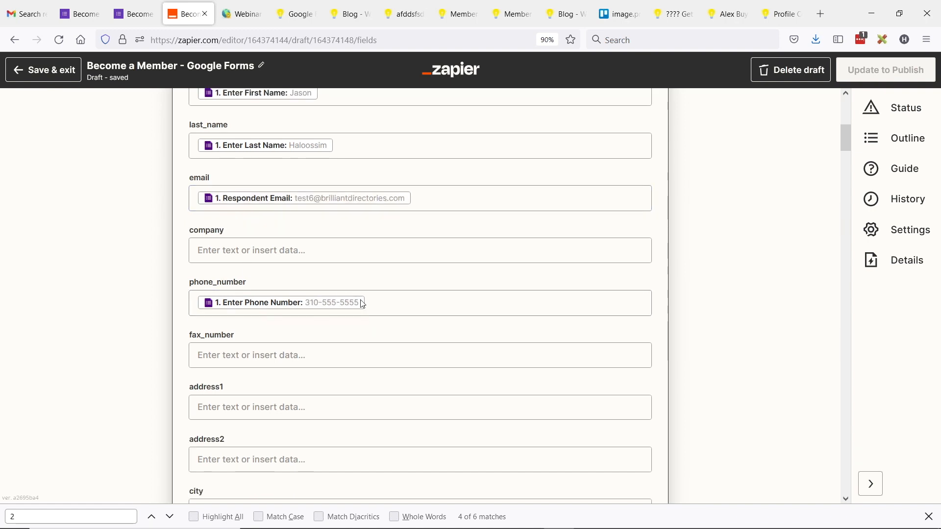
key(ctrl+f)
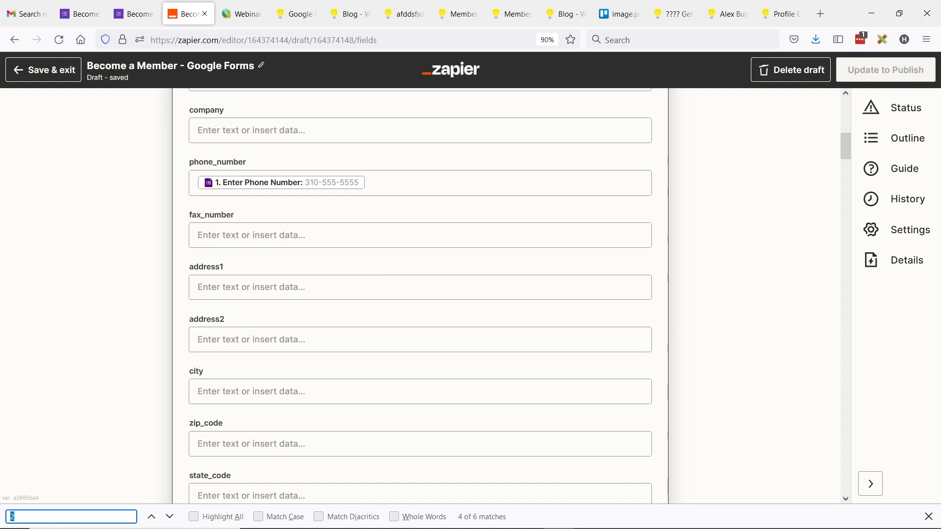
text(active)
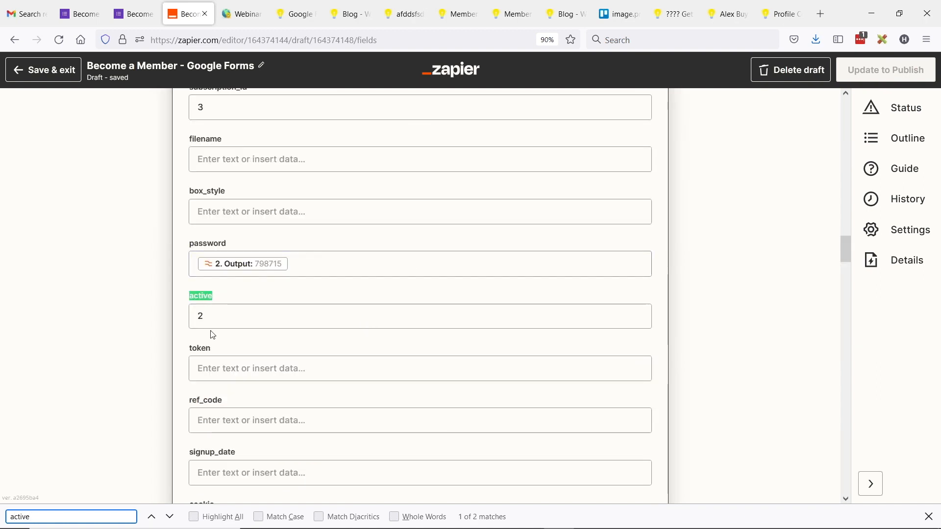
Step: Change the member's active field to 1 and back, leaving it at 2
click(181, 293)
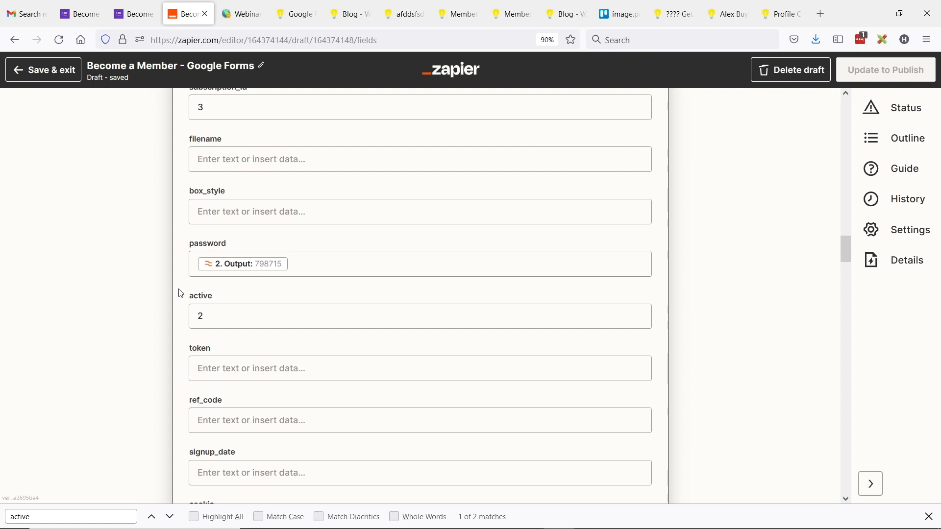
click(210, 313)
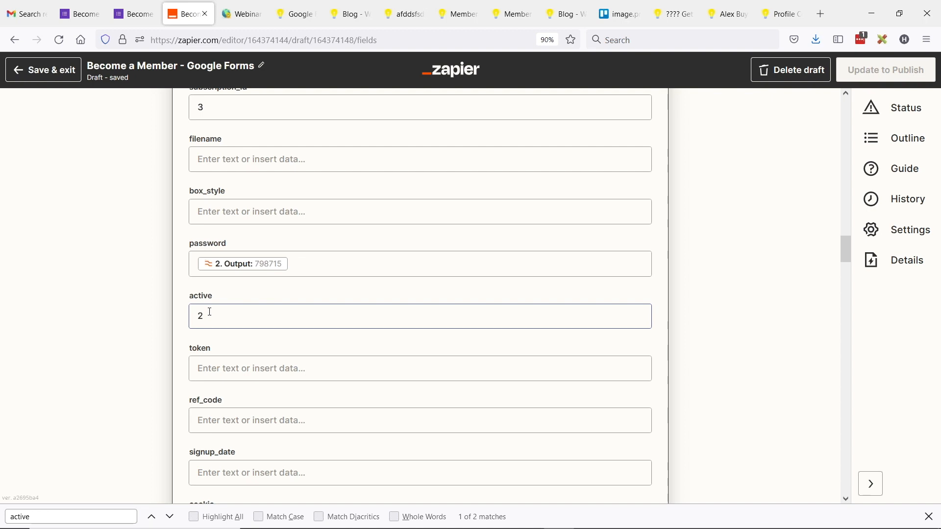
double_click(215, 312)
text(1)
double_click(209, 311)
text(2)
click(199, 291)
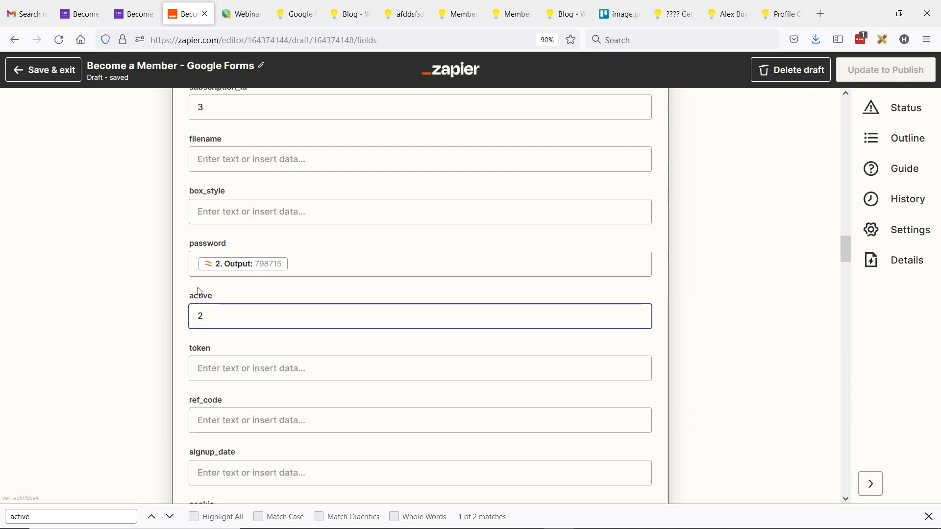
Step: Search the page for 'subscrip' to jump to the subscription_id field, which holds 3
key(ctrl+f)
text(subscrip)
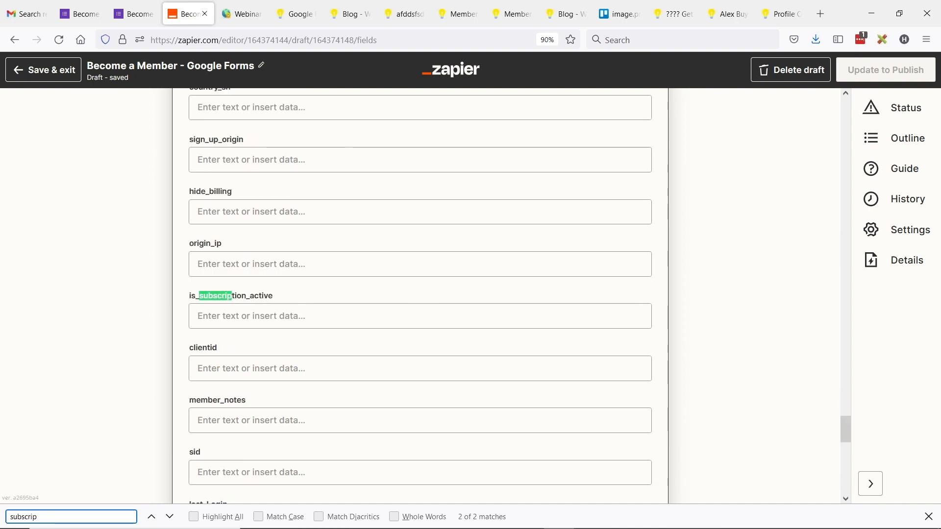
key(Return)
click(243, 300)
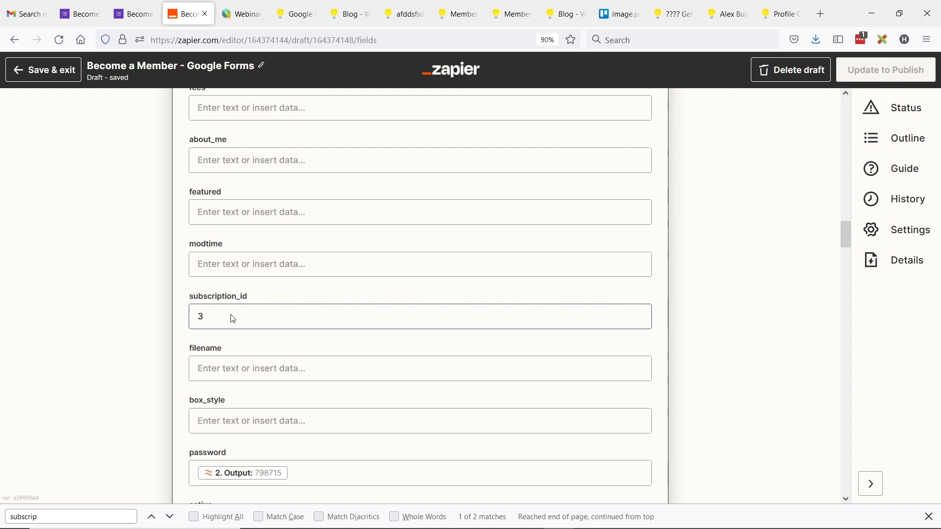
click(233, 312)
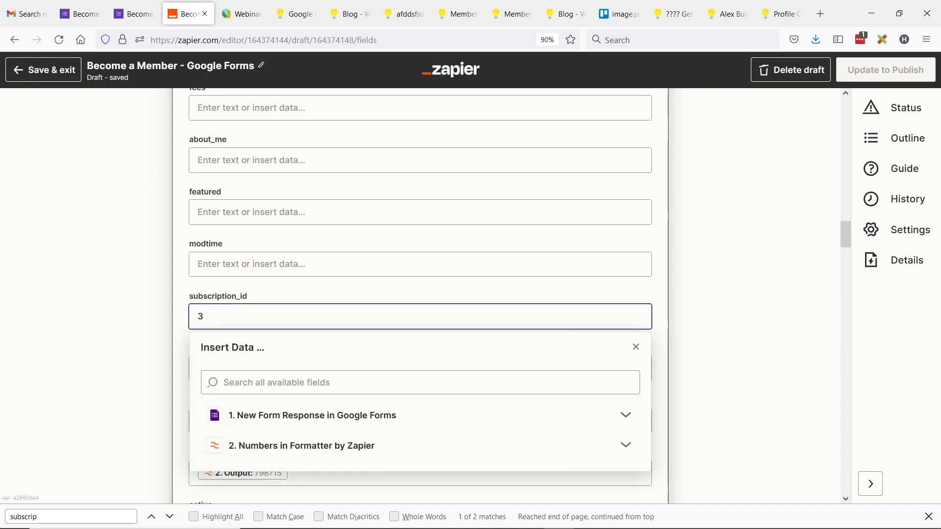
click(204, 289)
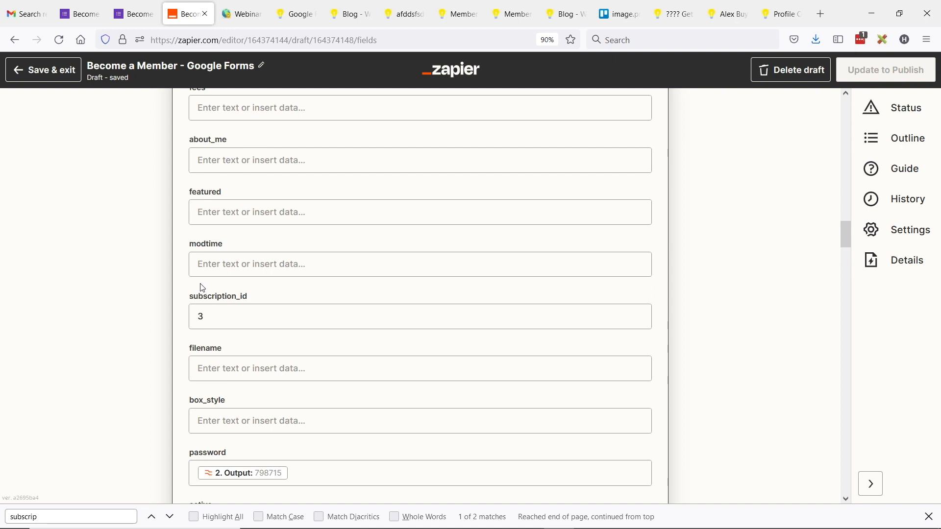
click(267, 319)
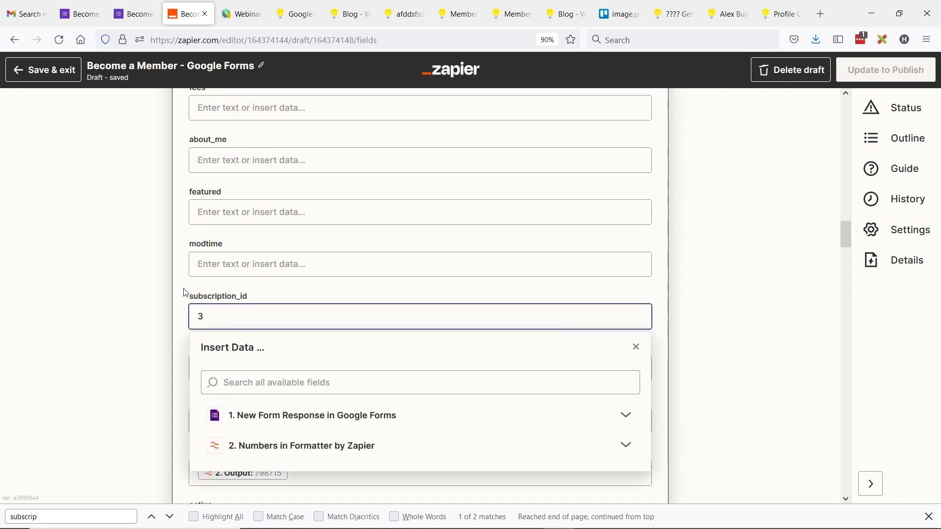
click(186, 295)
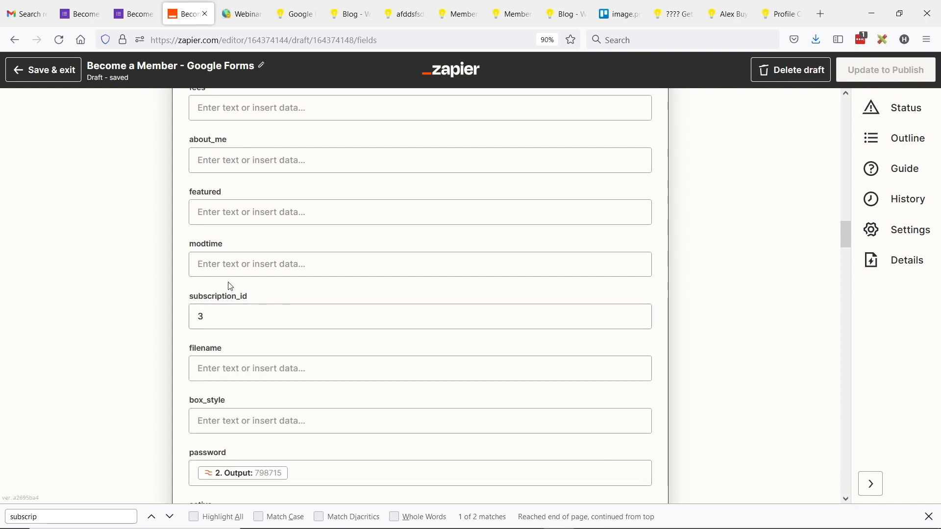
scroll(189, 267, down, 4)
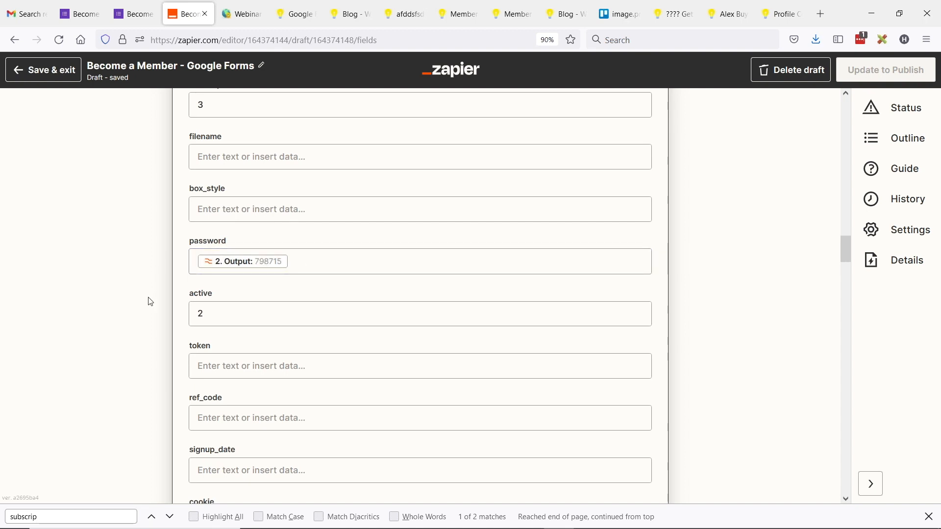
scroll(128, 324, up, 2)
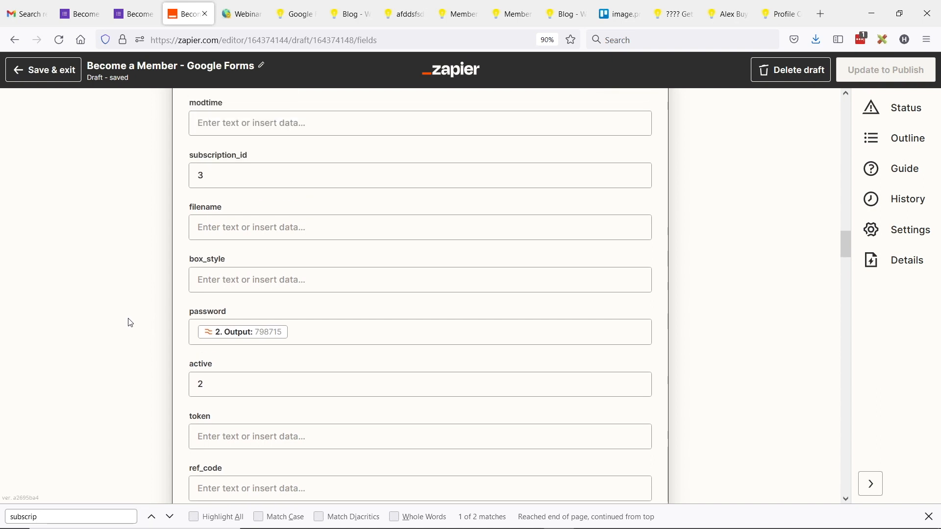
scroll(132, 325, up, 20)
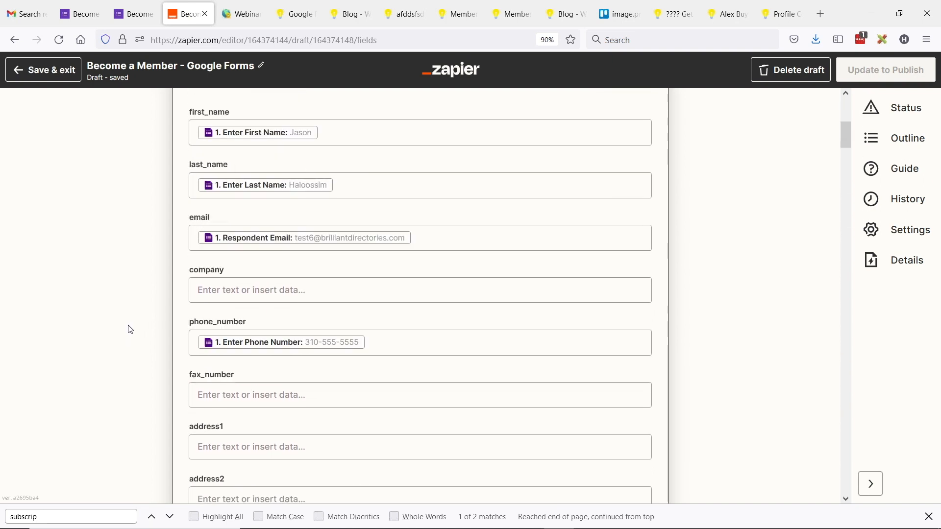
scroll(131, 330, up, 2)
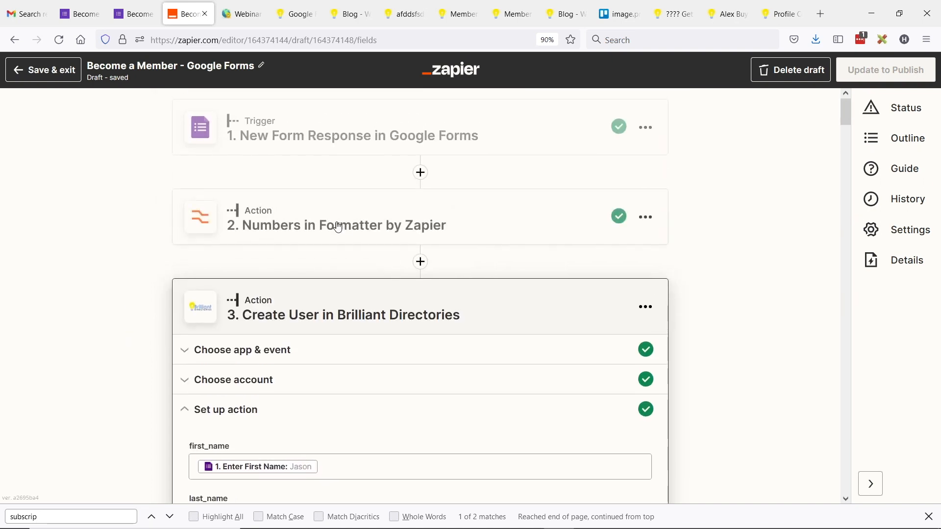
Step: Inspect the Numbers formatter's RANDBETWEEN(100000,999999) formula, then close it to show all four steps
click(317, 225)
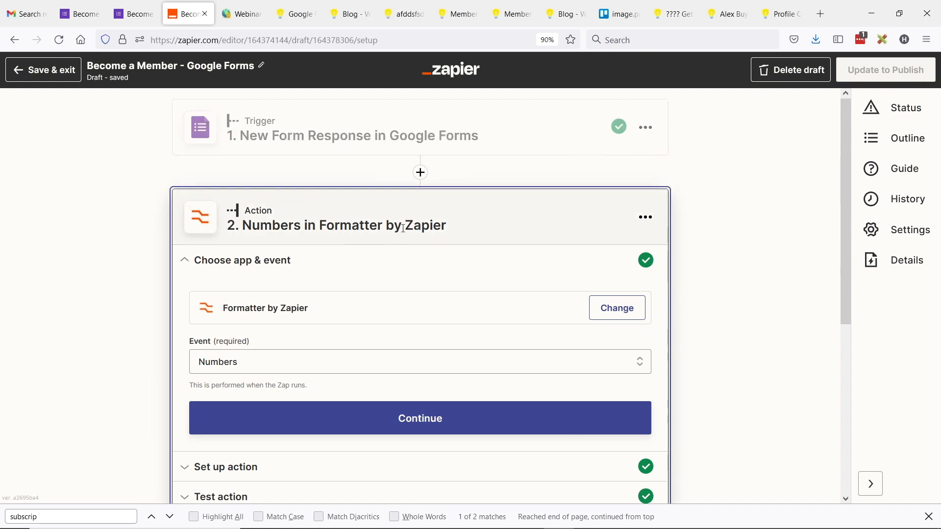
scroll(360, 241, down, 3)
click(242, 327)
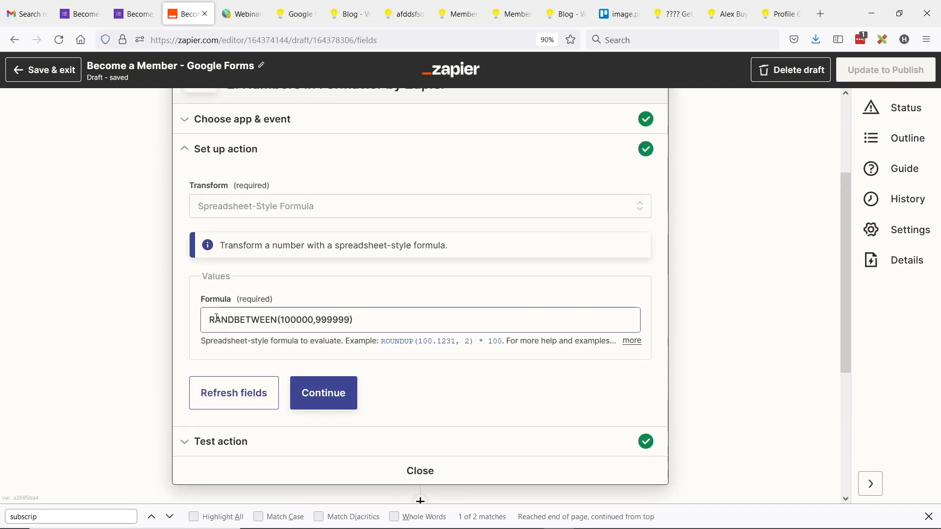
click(209, 318)
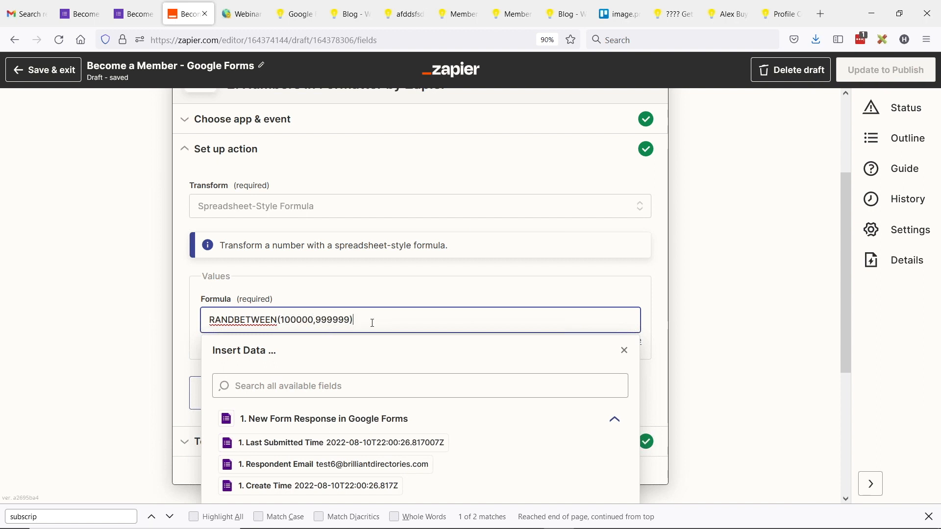
drag(373, 323, 209, 321)
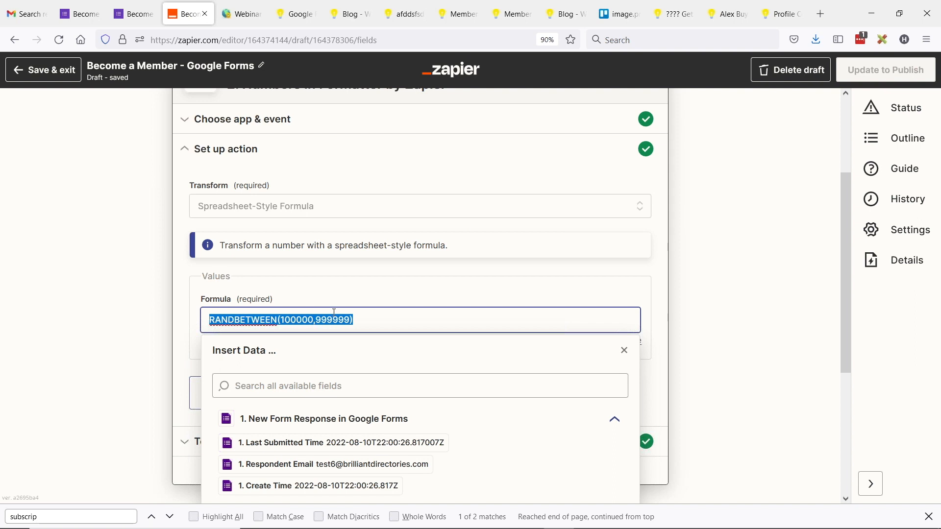
click(183, 290)
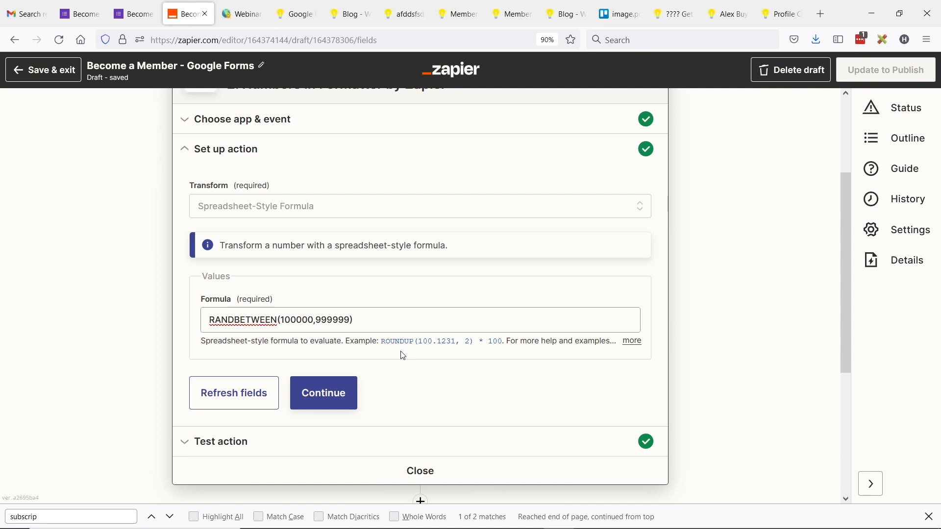
scroll(311, 296, down, 2)
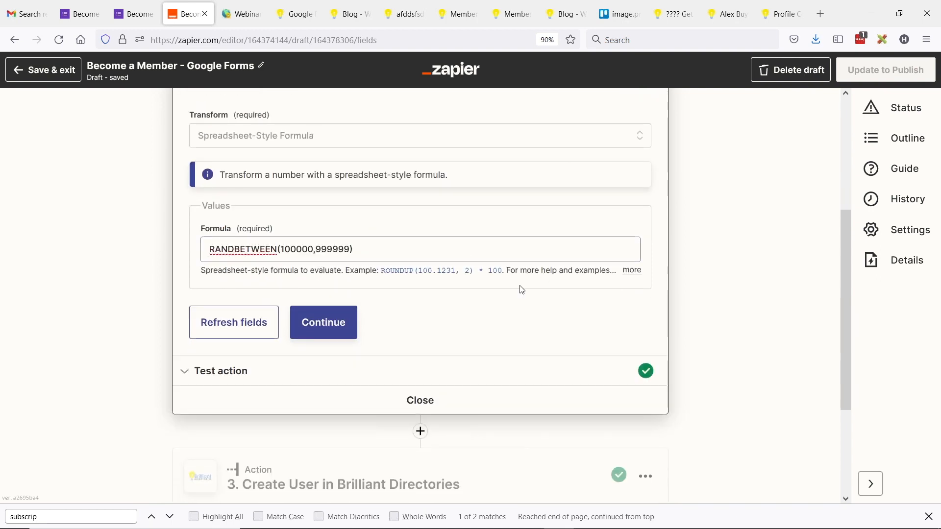
scroll(414, 254, up, 4)
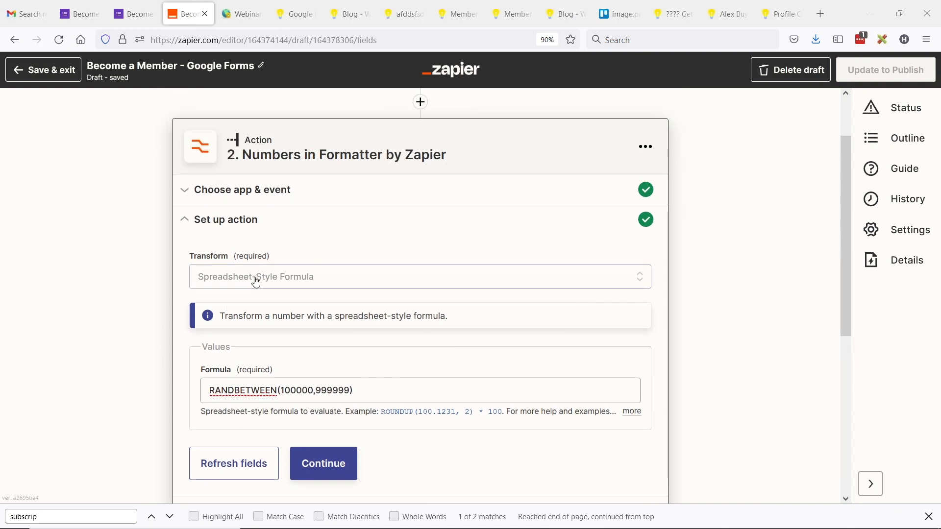
scroll(250, 329, down, 2)
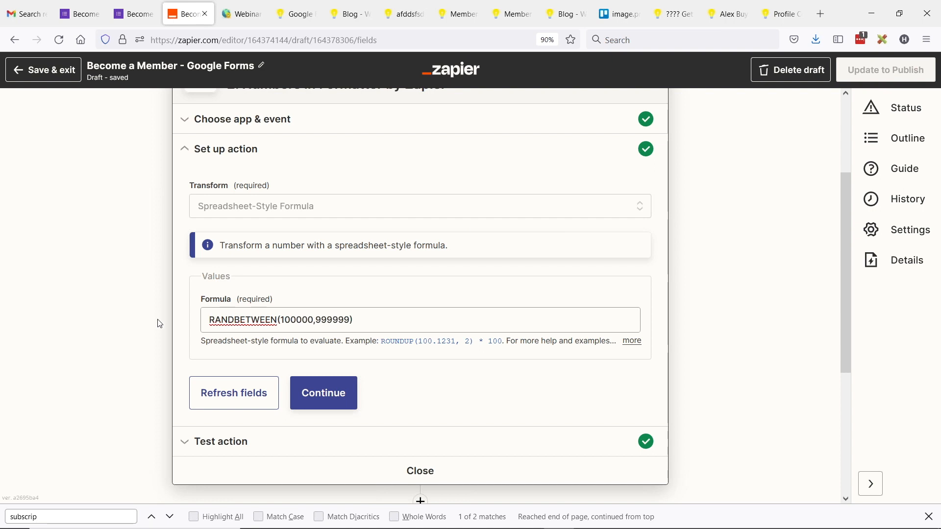
click(420, 471)
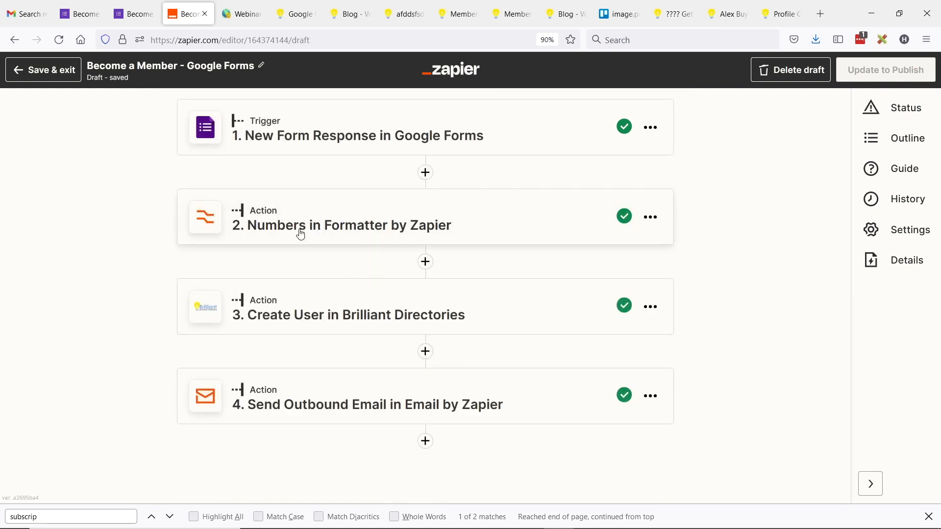
Step: Expand the Create User in Brilliant Directories step and search its fields for 'pa' (password)
click(316, 225)
scroll(305, 330, down, 5)
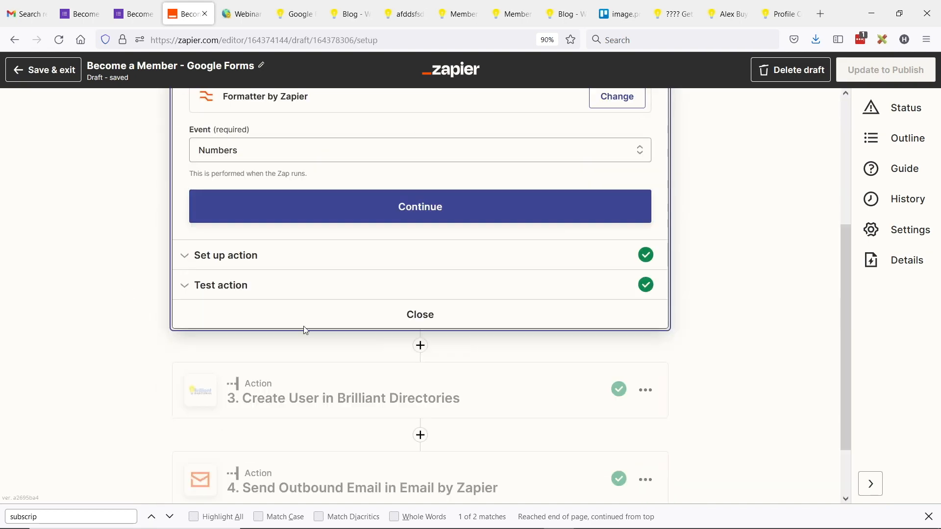
click(319, 392)
scroll(153, 317, down, 6)
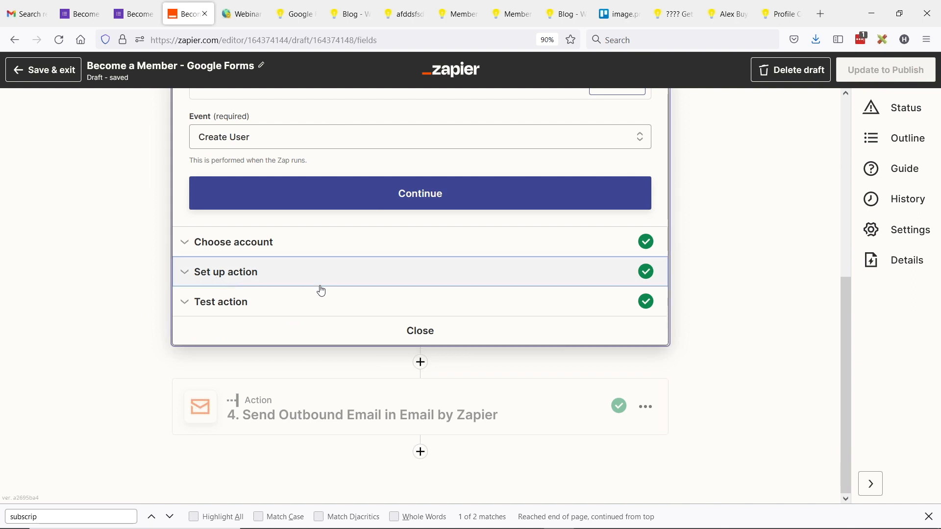
click(319, 290)
key(ctrl+f)
text(pass)
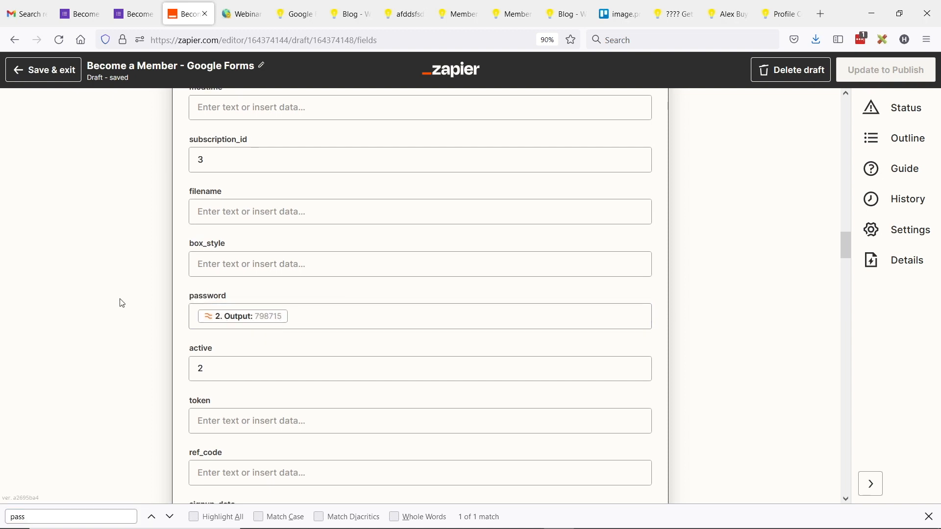
Step: Open step 4, confirming Email by Zapier with the Send Outbound Email event
scroll(123, 302, down, 10)
scroll(235, 269, down, 15)
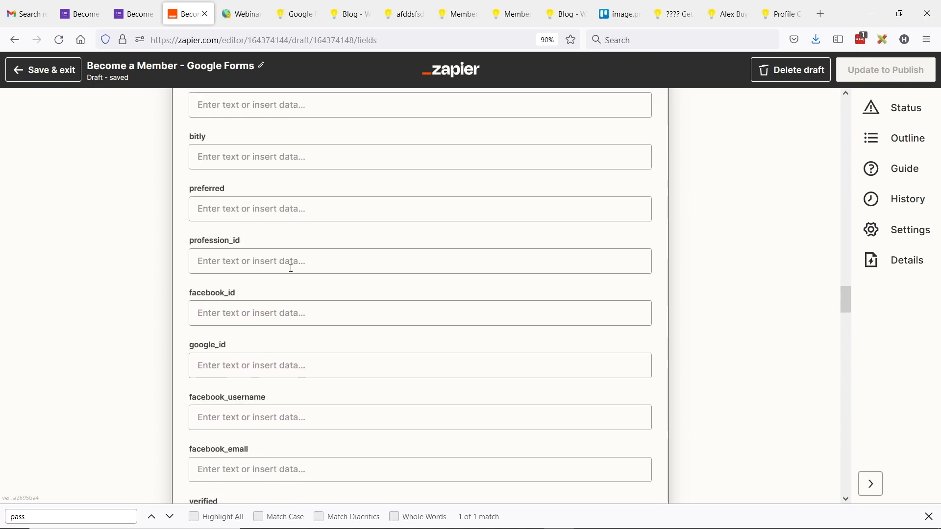
scroll(385, 184, down, 20)
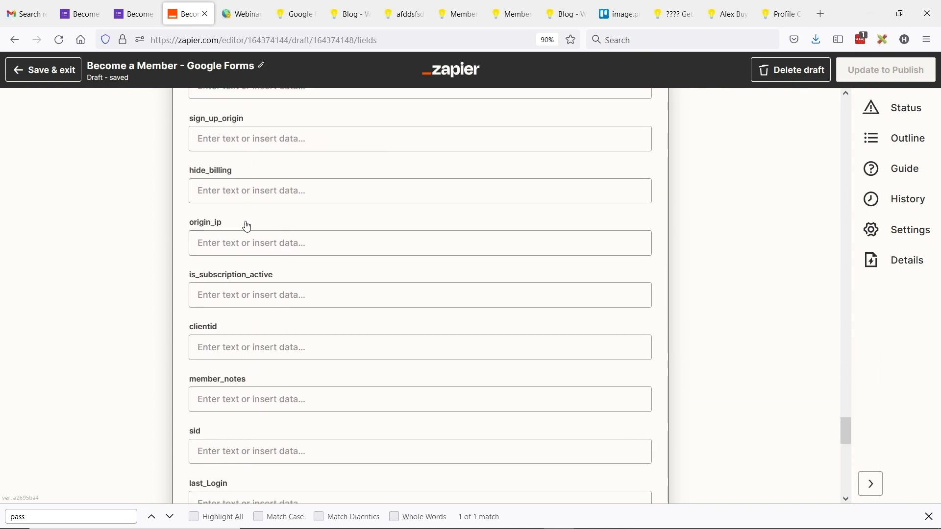
scroll(353, 203, down, 15)
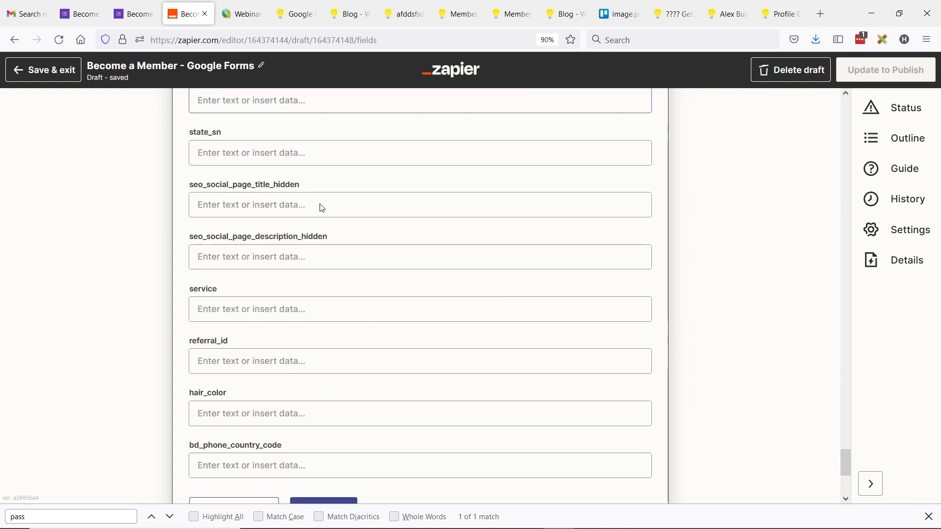
scroll(389, 192, up, 3)
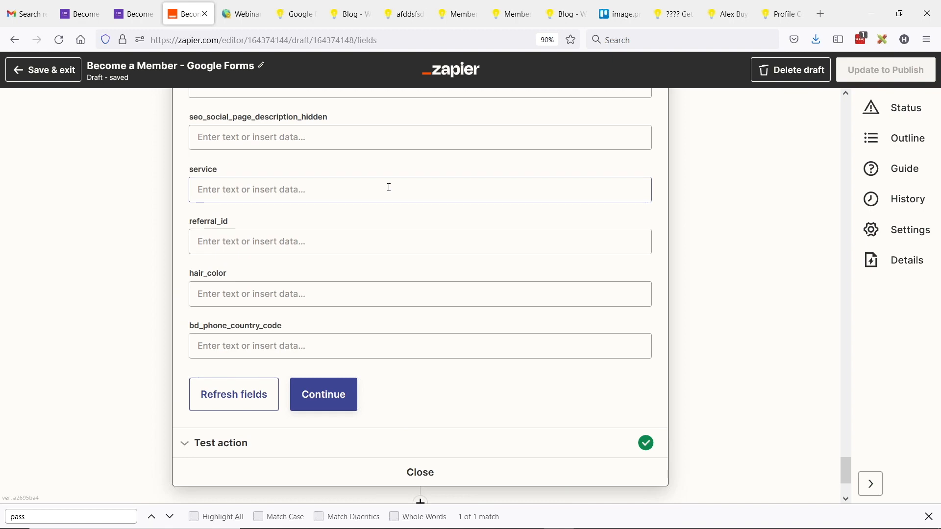
scroll(434, 187, down, 3)
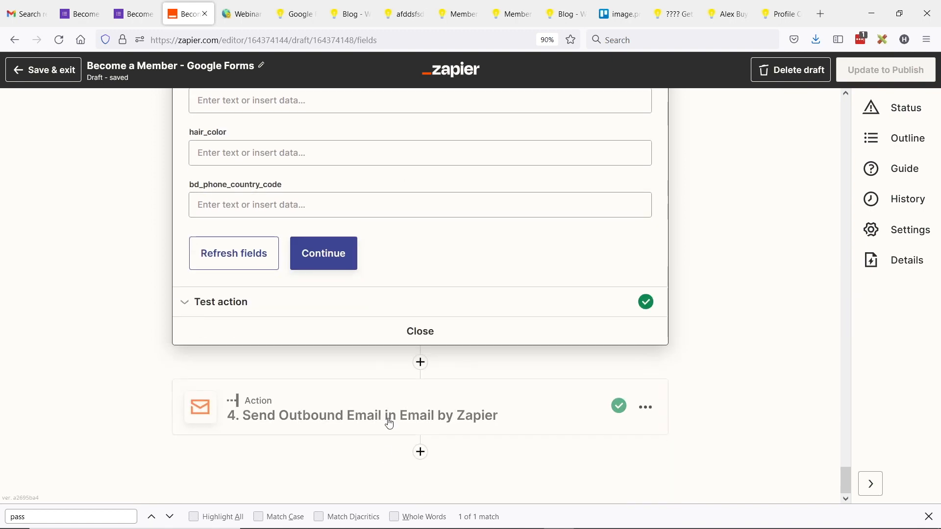
click(321, 431)
scroll(270, 336, down, 3)
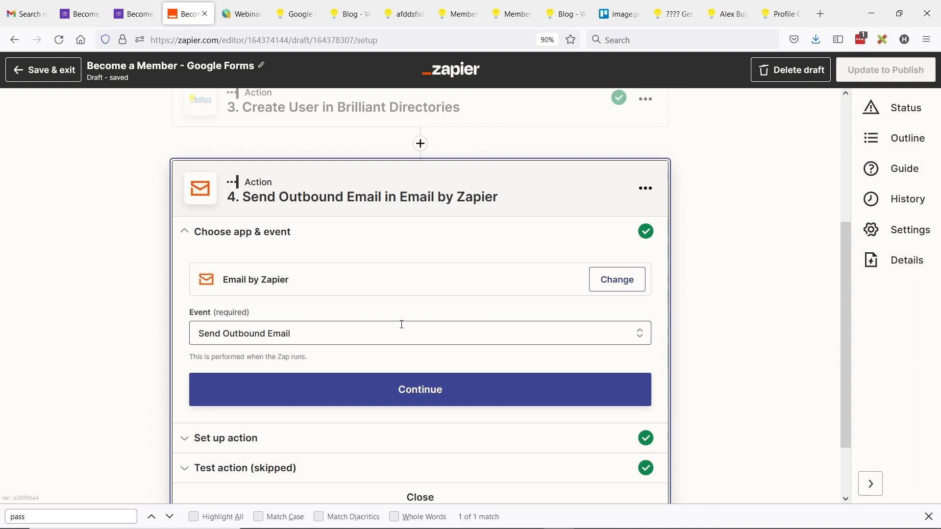
Step: Review the email body's Login Link, Username label and password reset sentence and link
scroll(305, 328, down, 2)
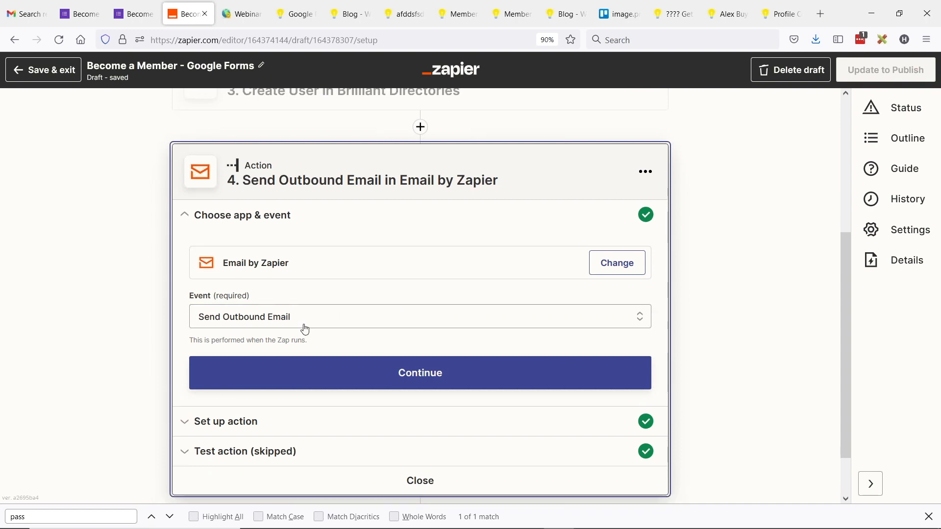
click(230, 372)
scroll(160, 276, down, 3)
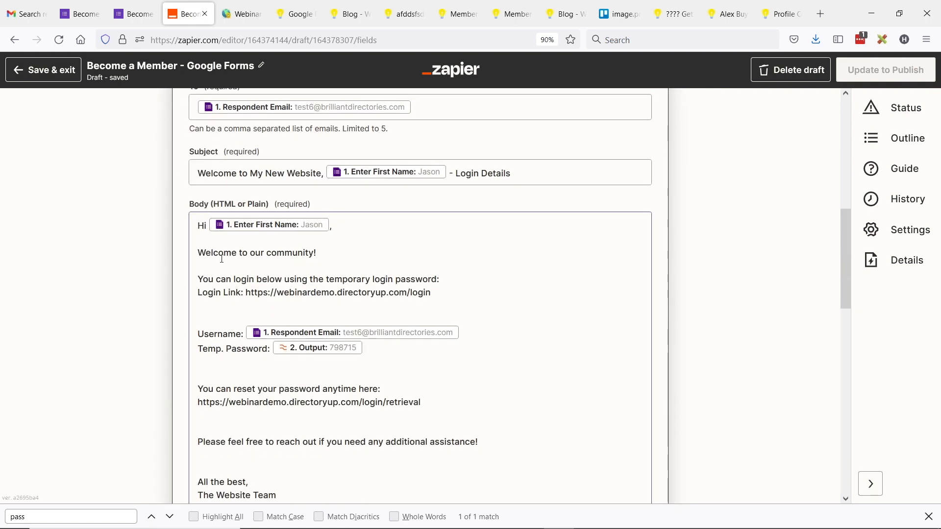
scroll(304, 245, down, 5)
click(336, 252)
scroll(258, 208, up, 3)
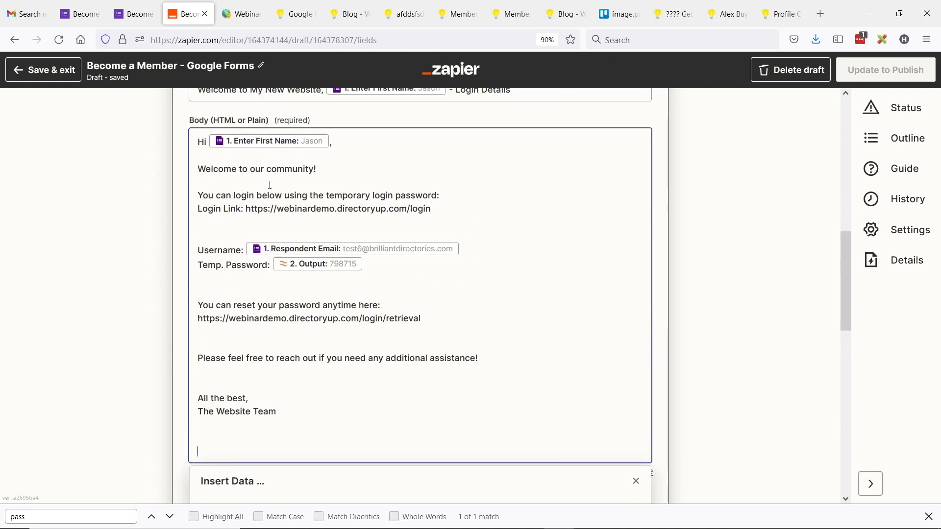
drag(198, 206, 432, 209)
drag(198, 249, 229, 249)
click(217, 265)
drag(197, 304, 344, 313)
drag(456, 319, 194, 319)
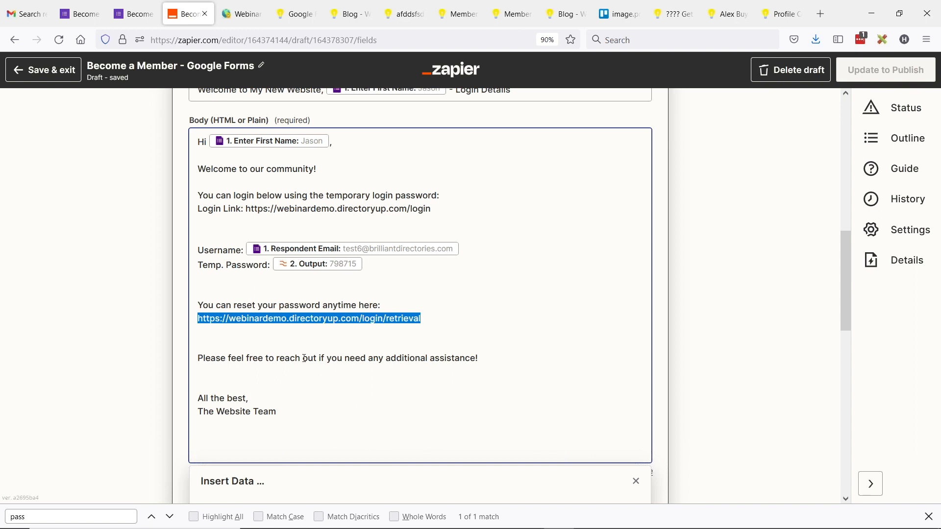
Step: Check the Reply To address, continue past the email setup, and collapse step 4
scroll(400, 353, down, 2)
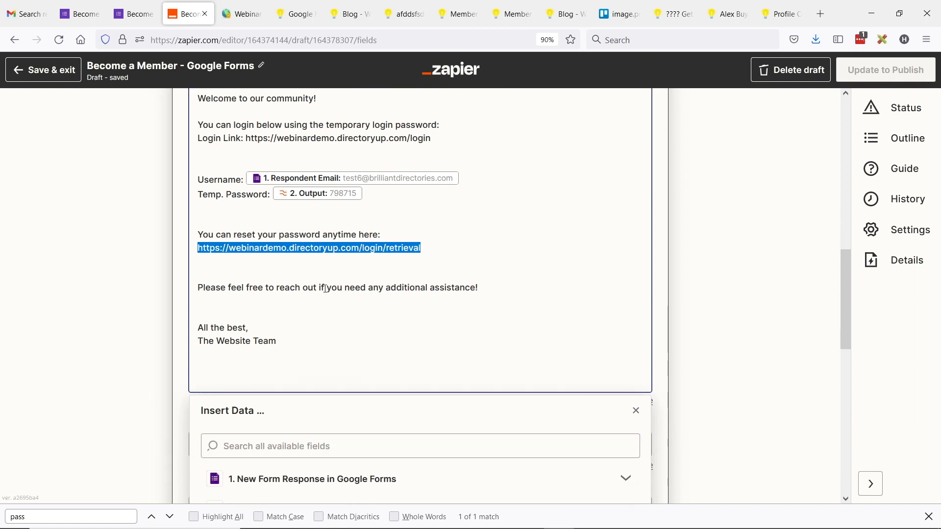
scroll(323, 274, down, 4)
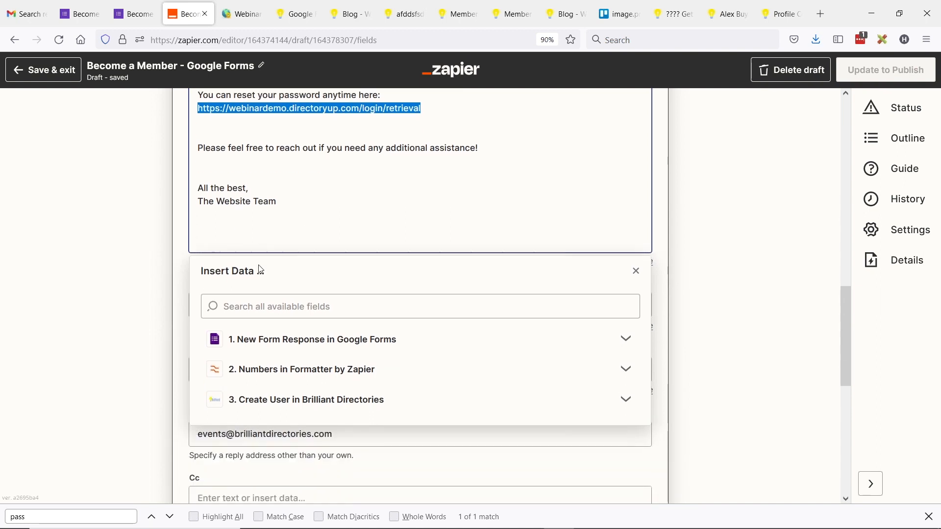
click(119, 268)
scroll(147, 289, down, 2)
click(204, 356)
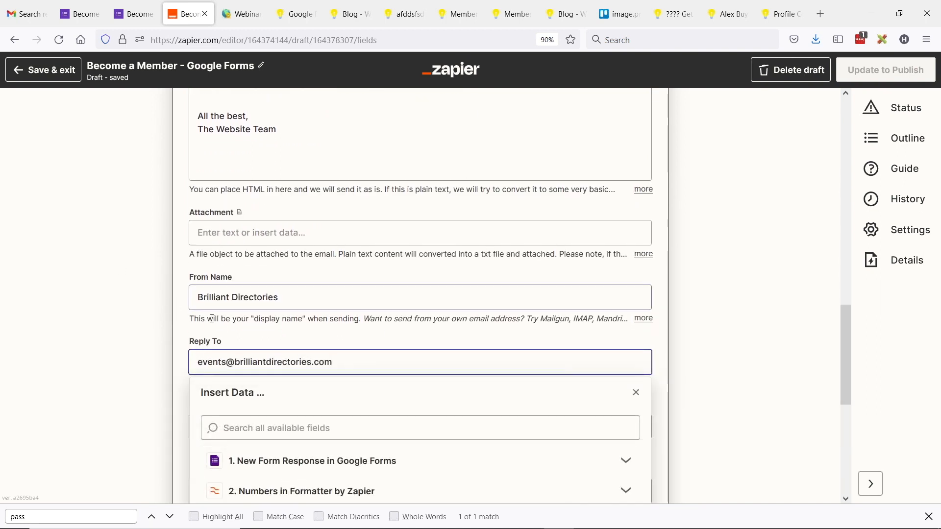
click(184, 307)
scroll(244, 367, down, 2)
scroll(244, 367, down, 5)
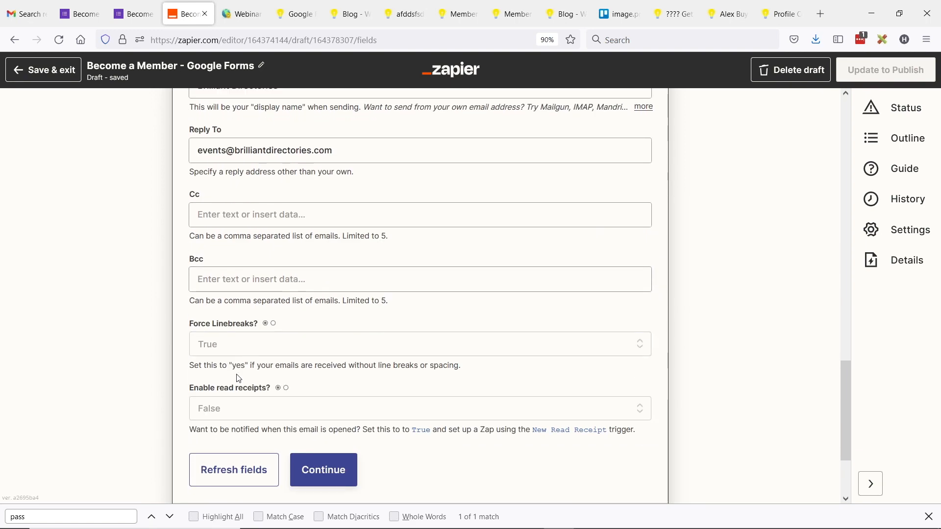
click(316, 399)
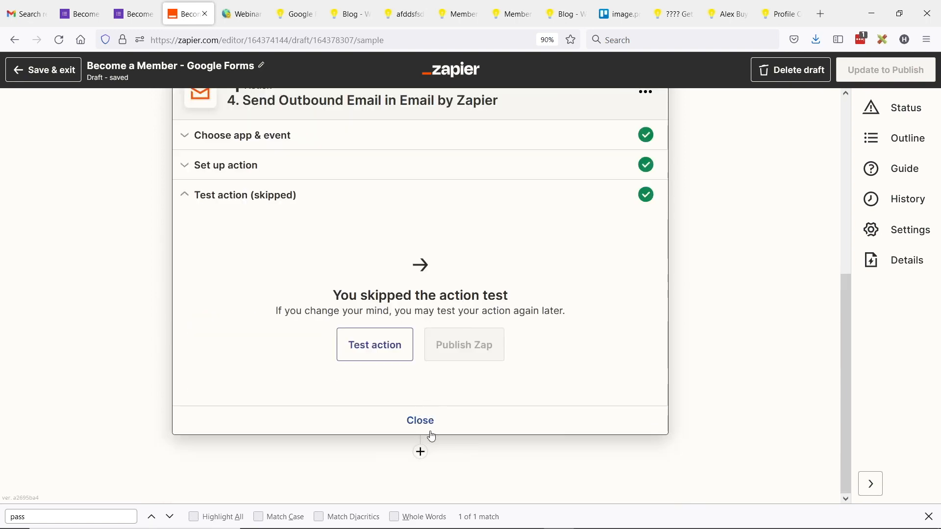
click(420, 419)
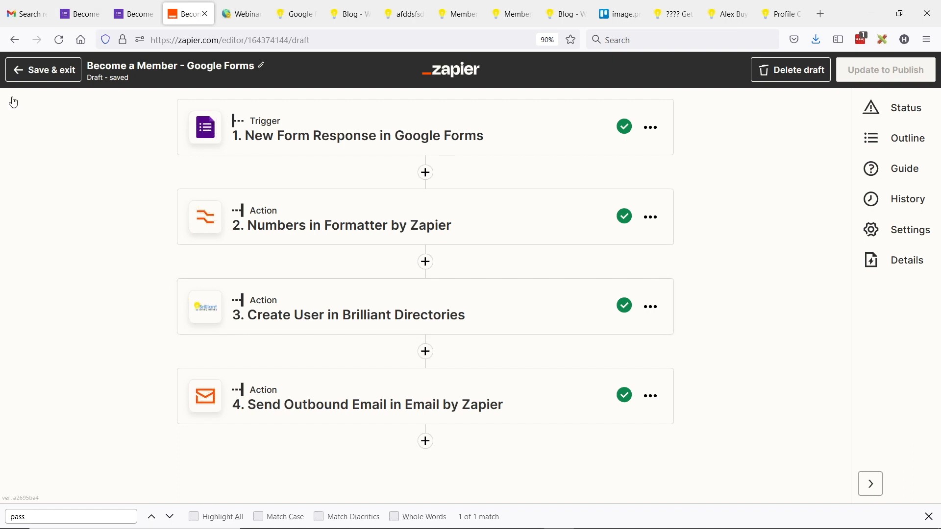
Step: Save & exit the Become a Member - Google Forms zap and go back to Zaps Home
click(47, 80)
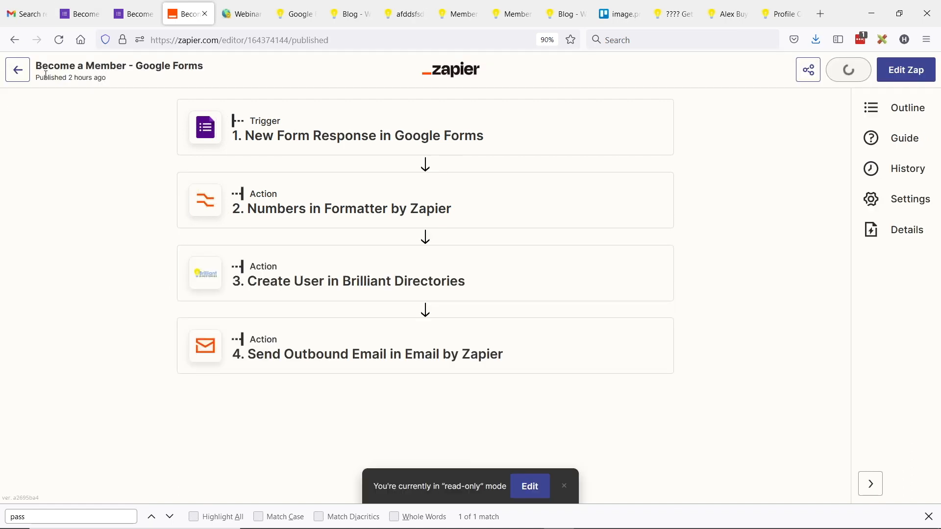
click(14, 73)
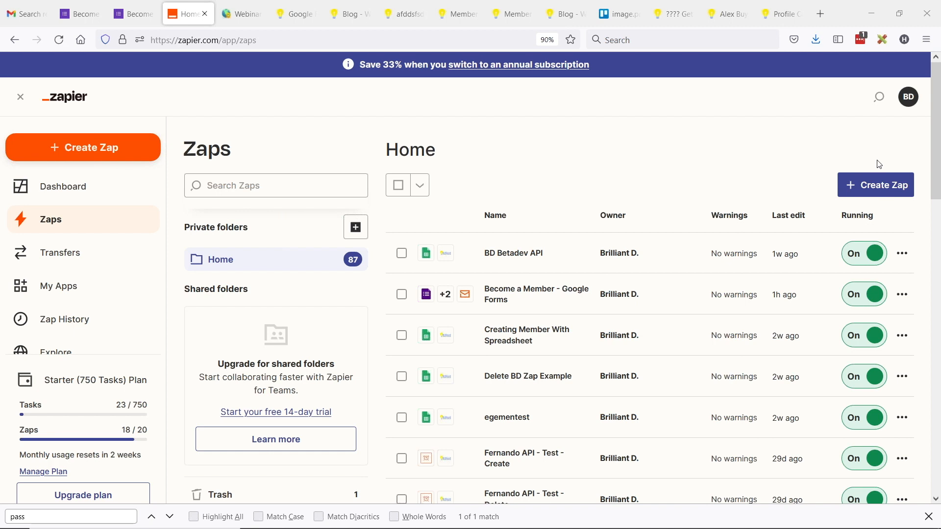
Step: Create a new zap with a Google Forms trigger on the New Form Response event
click(878, 194)
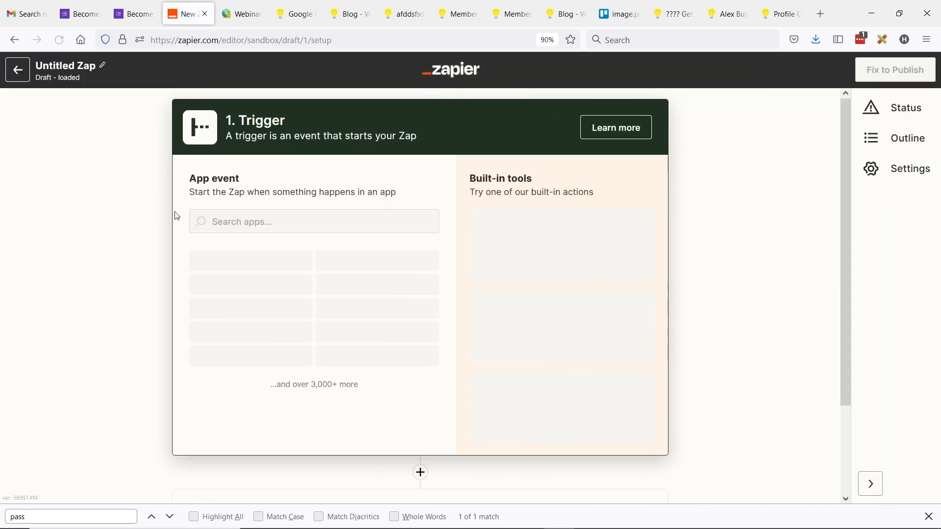
text(Googl)
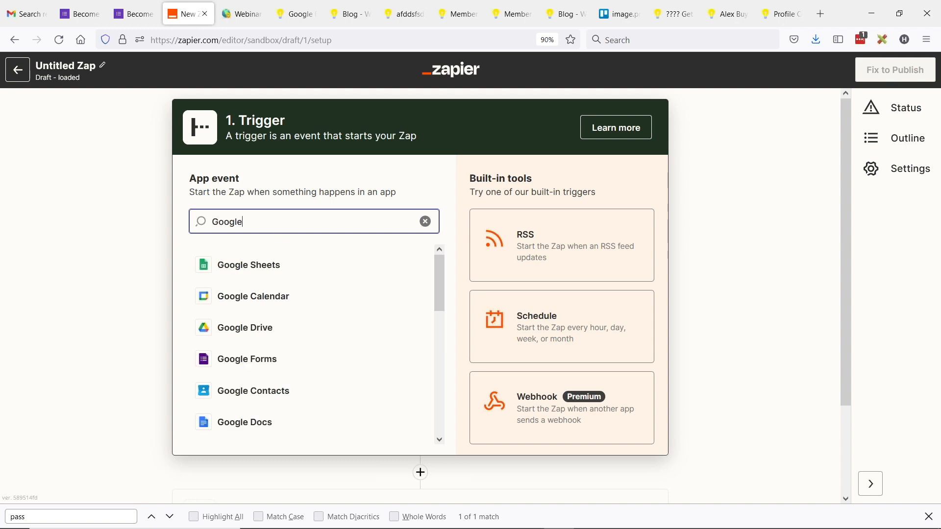
text(e)
double_click(247, 219)
text(forms)
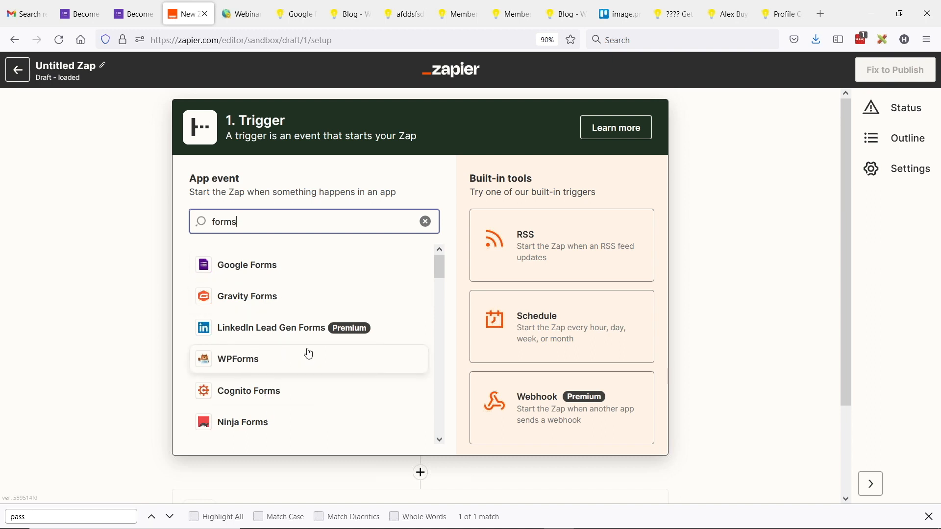
scroll(304, 353, down, 3)
scroll(284, 363, down, 2)
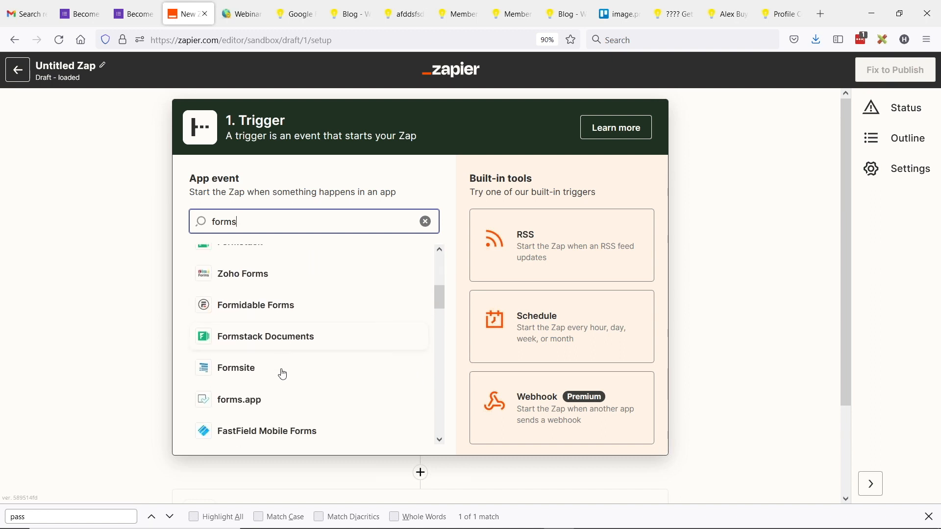
scroll(260, 314, up, 5)
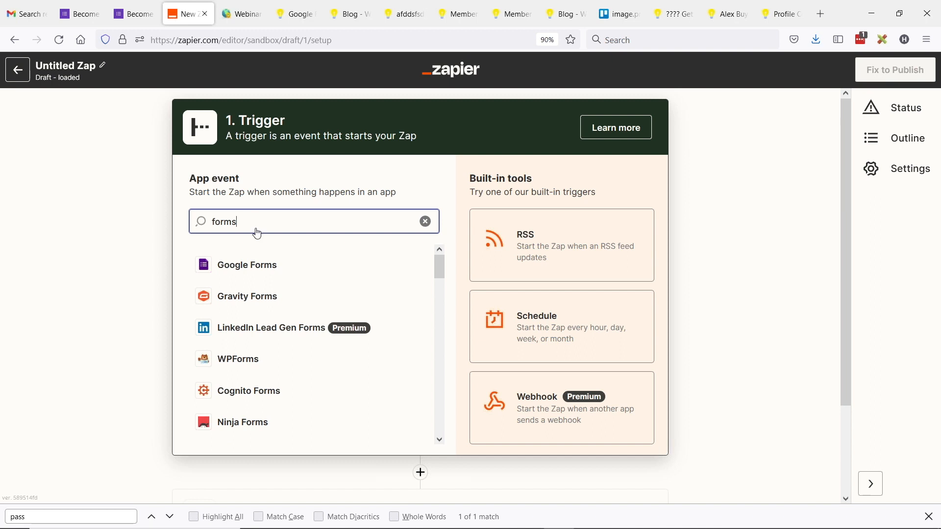
click(257, 265)
click(258, 272)
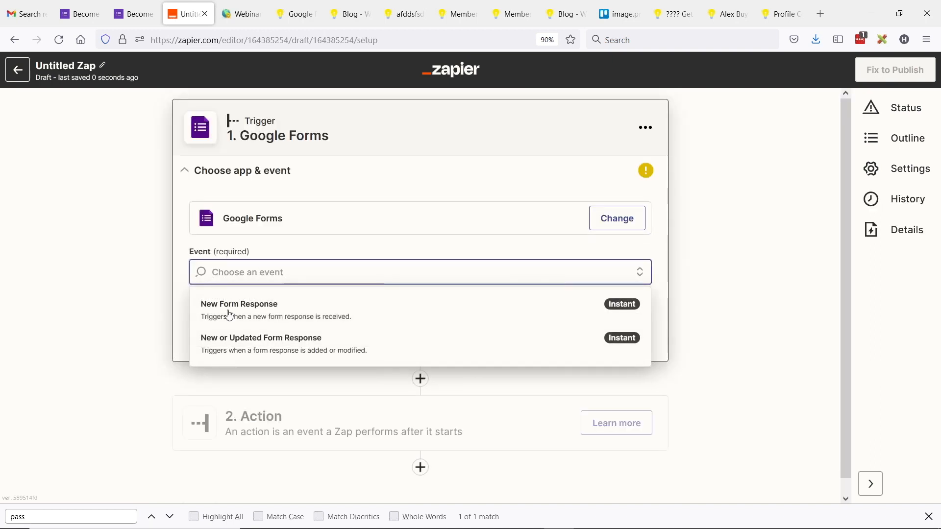
click(267, 316)
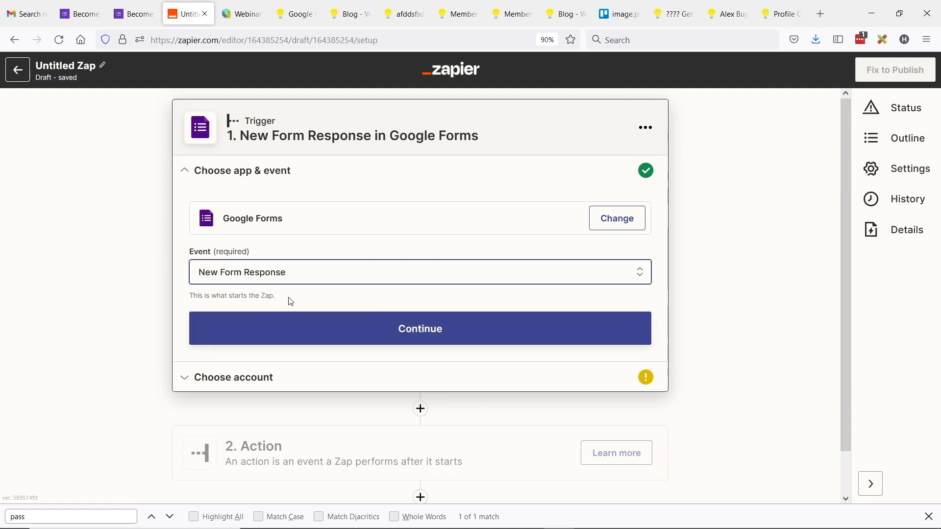
click(380, 324)
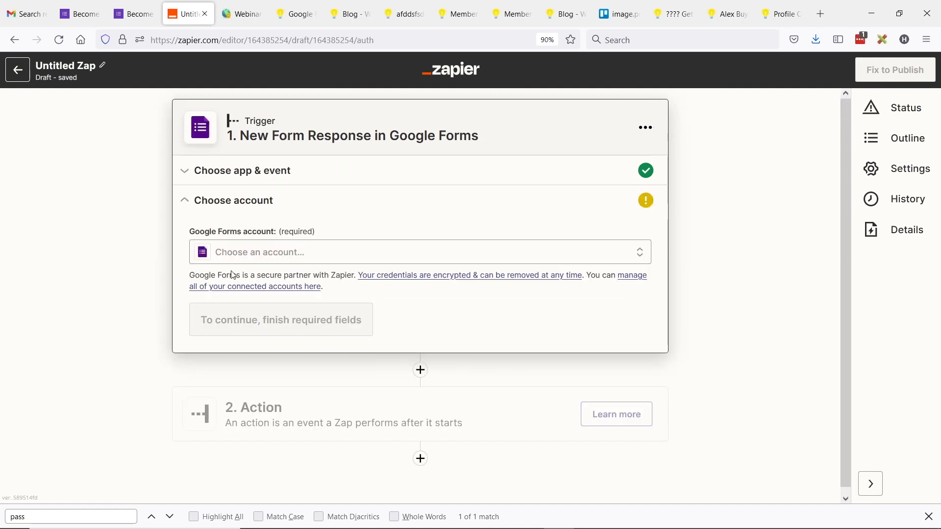
Step: Use the existing Google Forms account, watch the 'Become a Member' form, and test the trigger
click(301, 259)
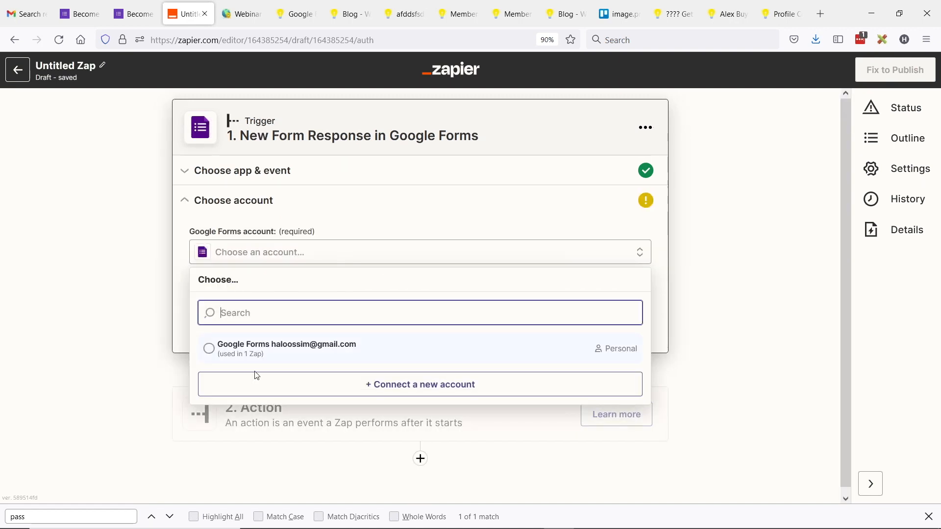
click(214, 355)
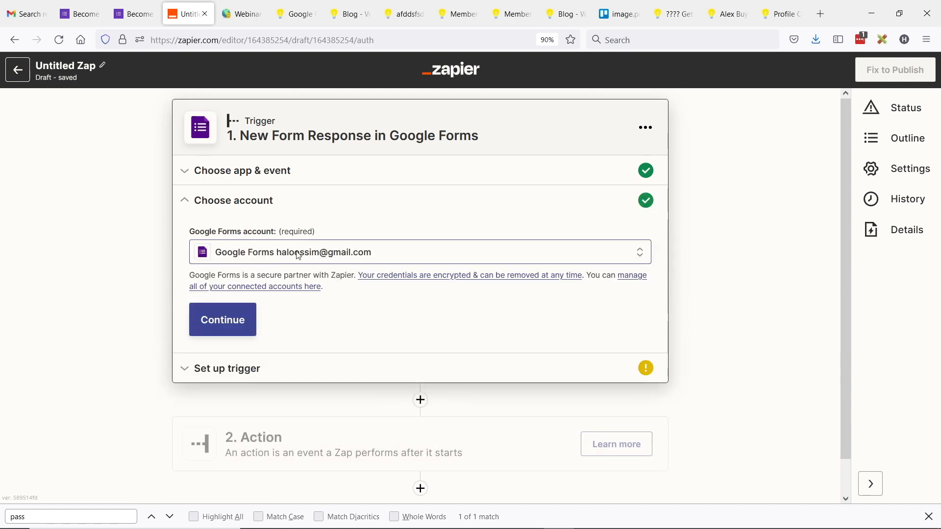
click(235, 326)
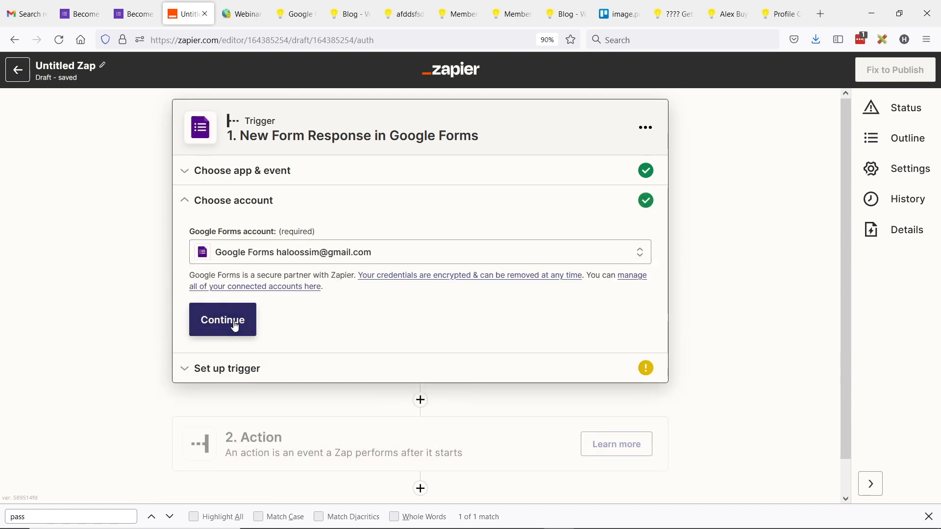
click(211, 289)
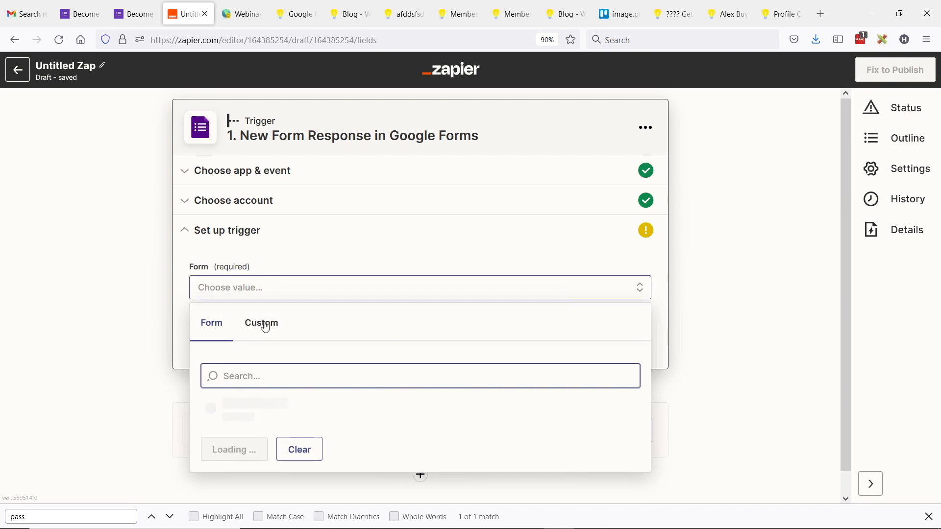
click(211, 415)
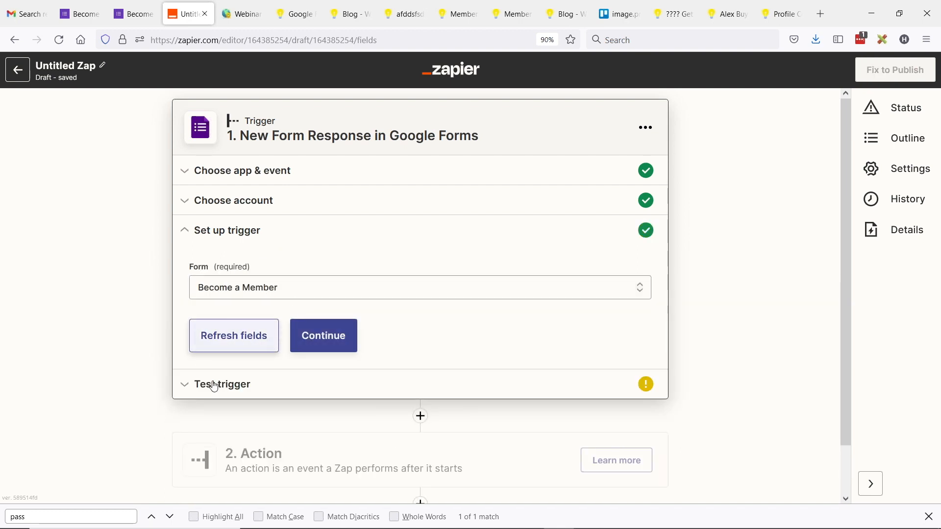
click(301, 338)
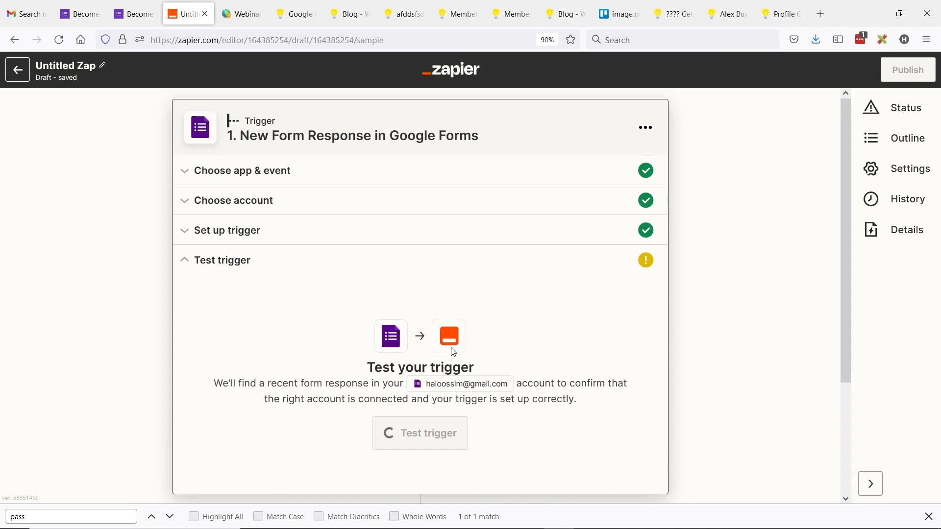
click(420, 433)
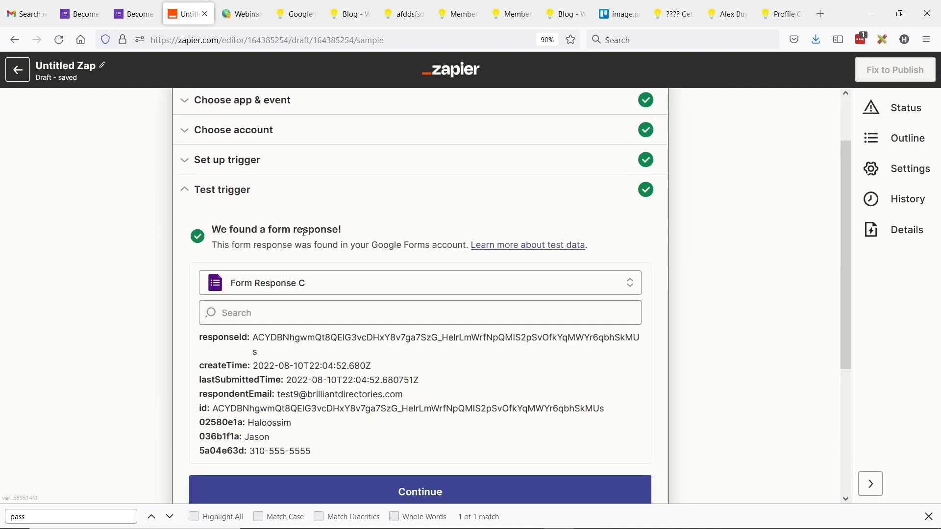
scroll(313, 304, down, 2)
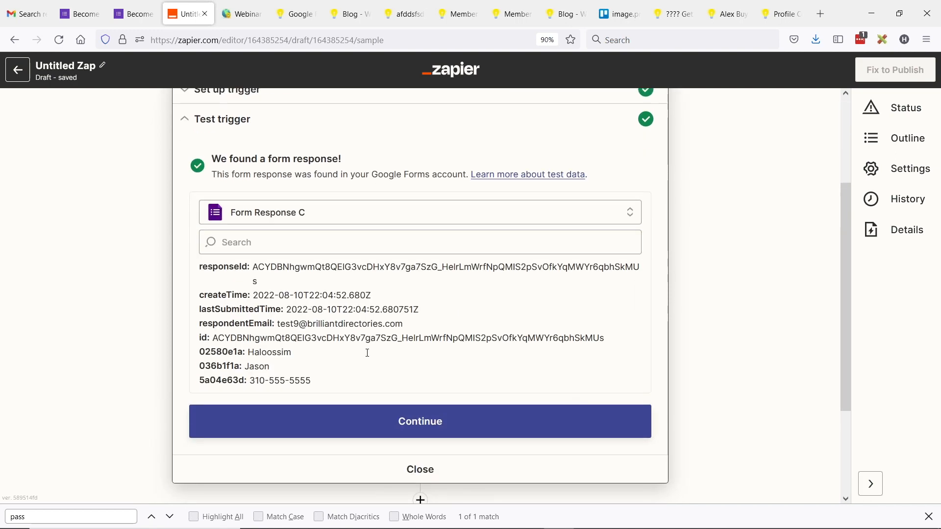
scroll(446, 333, down, 2)
click(421, 451)
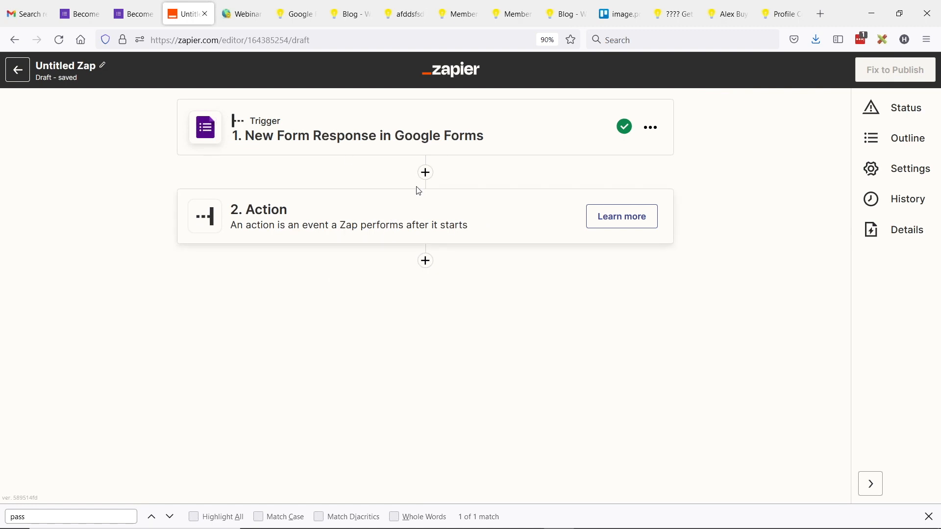
Step: Make step 2 a Formatter by Zapier action with the Numbers event
click(414, 222)
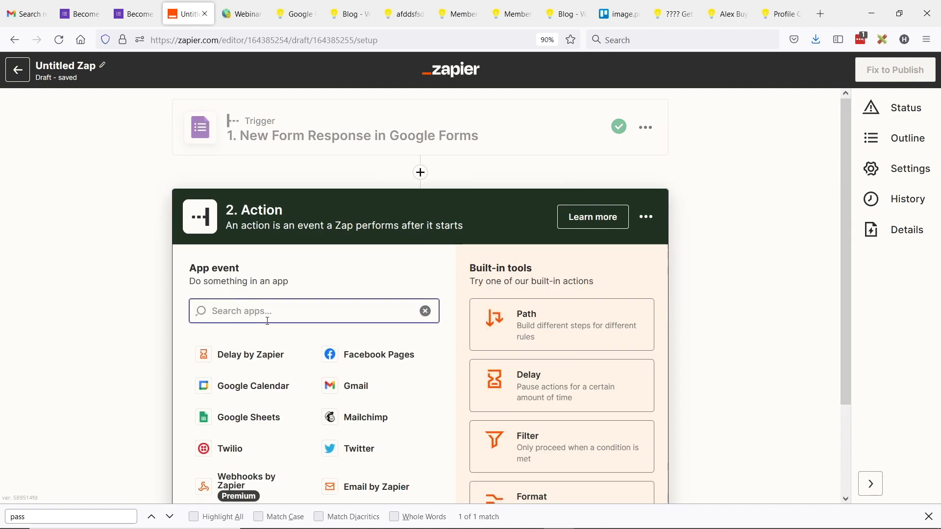
scroll(547, 343, down, 1)
click(563, 452)
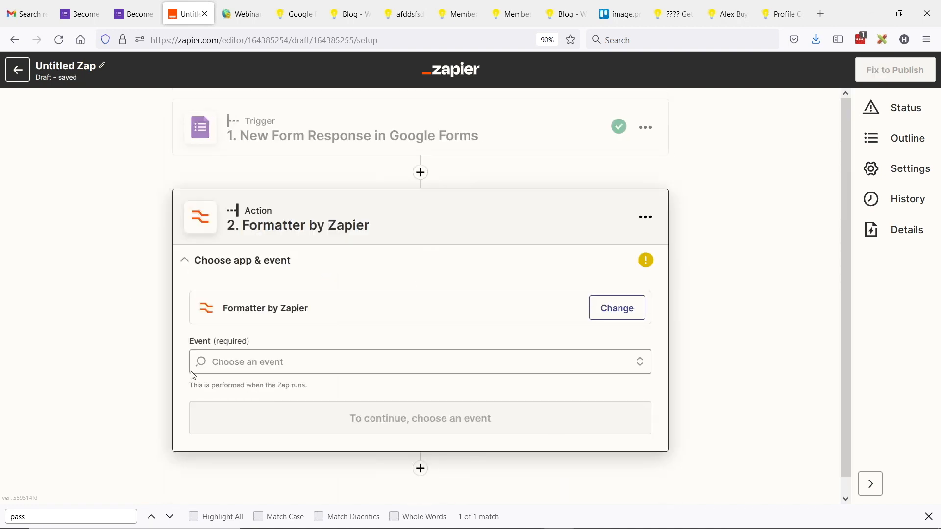
click(255, 362)
scroll(345, 346, down, 1)
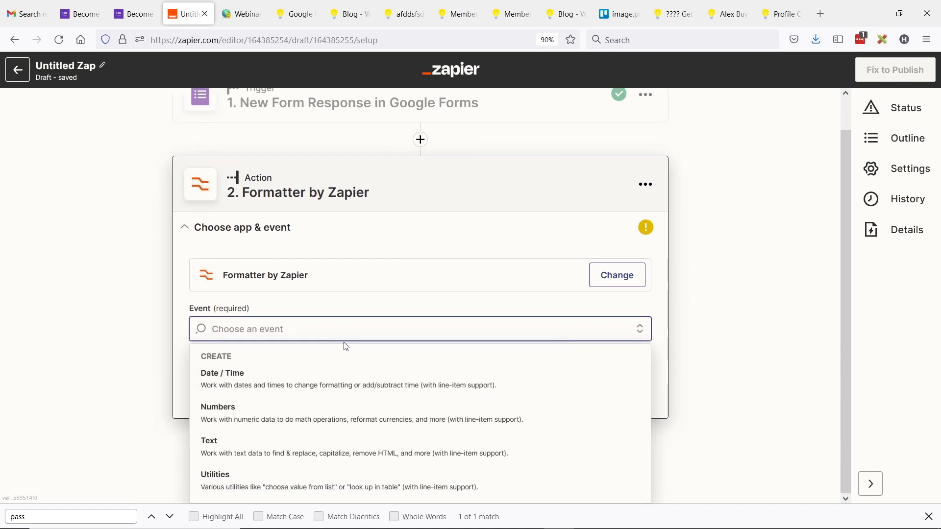
click(284, 424)
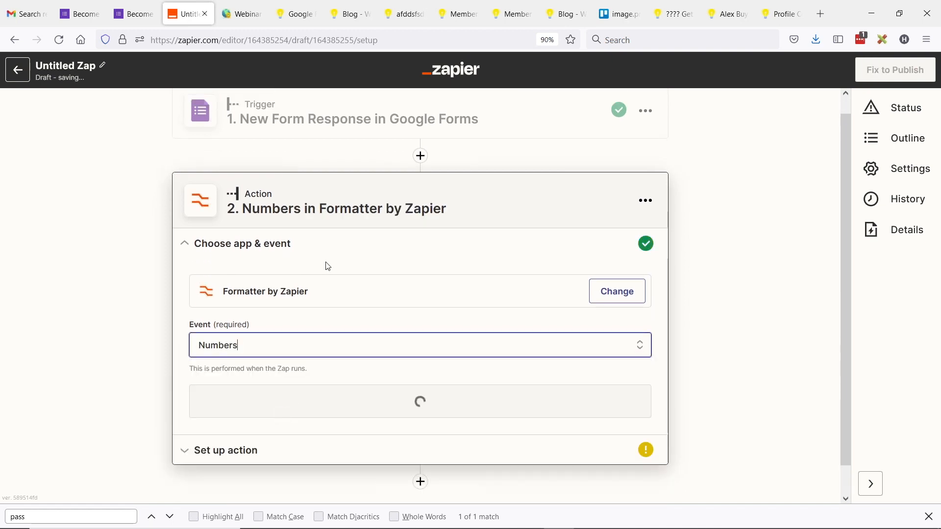
click(367, 378)
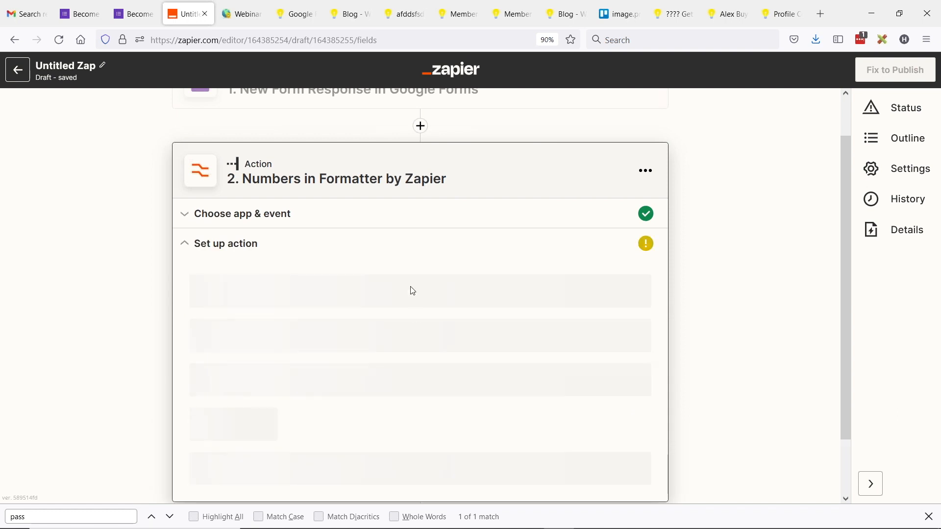
Step: Set the transform to Spreadsheet-Style Formula and paste RANDBETWEEN(100000,999999) as the formula
click(269, 349)
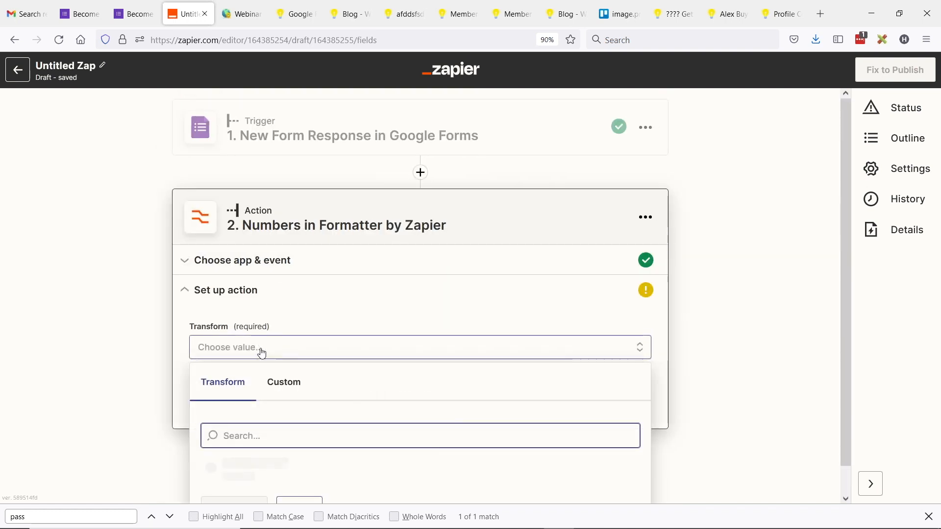
scroll(338, 349, down, 3)
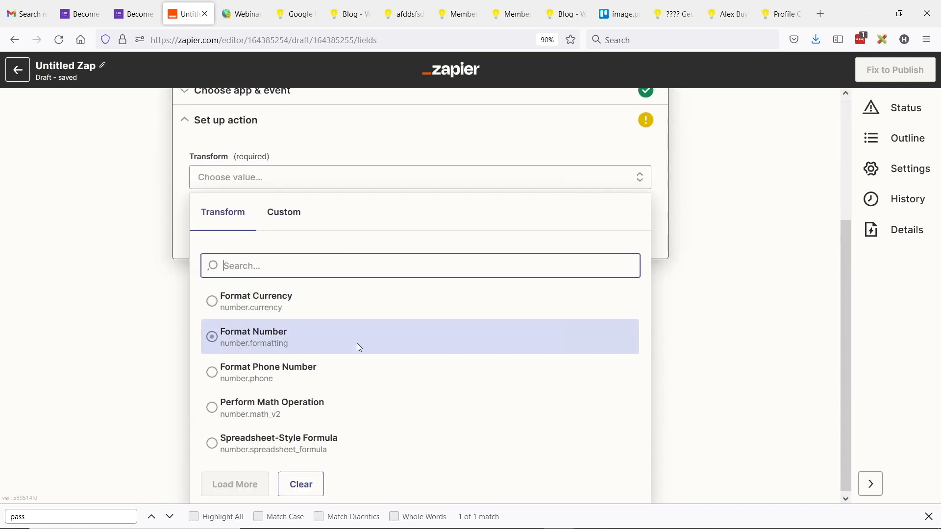
click(289, 444)
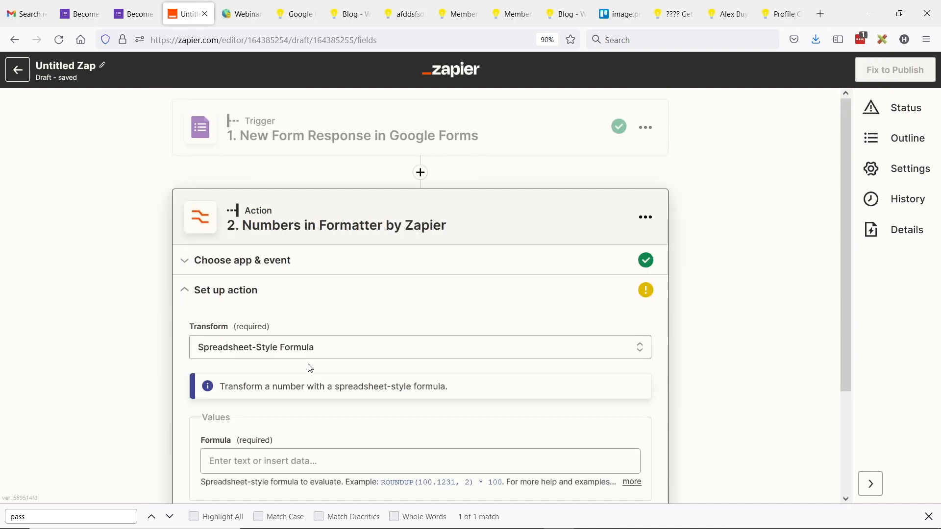
scroll(266, 321, down, 1)
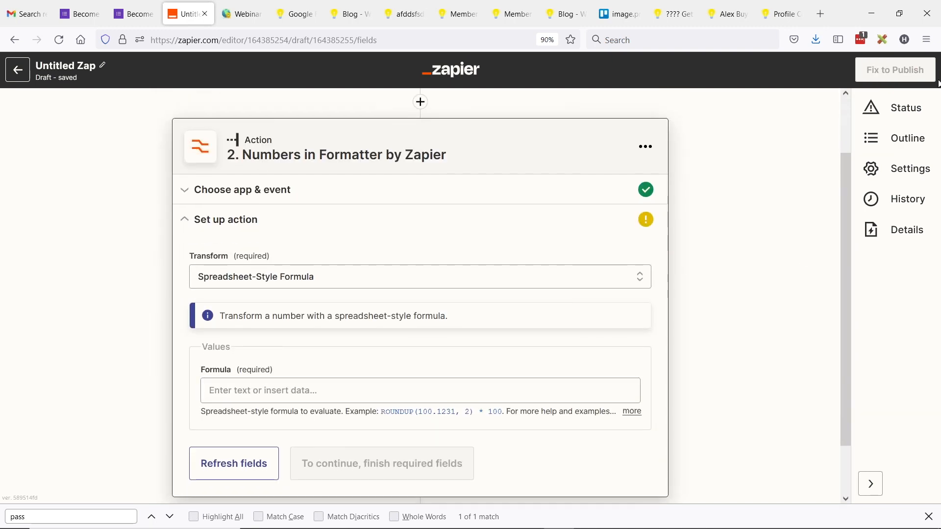
click(271, 401)
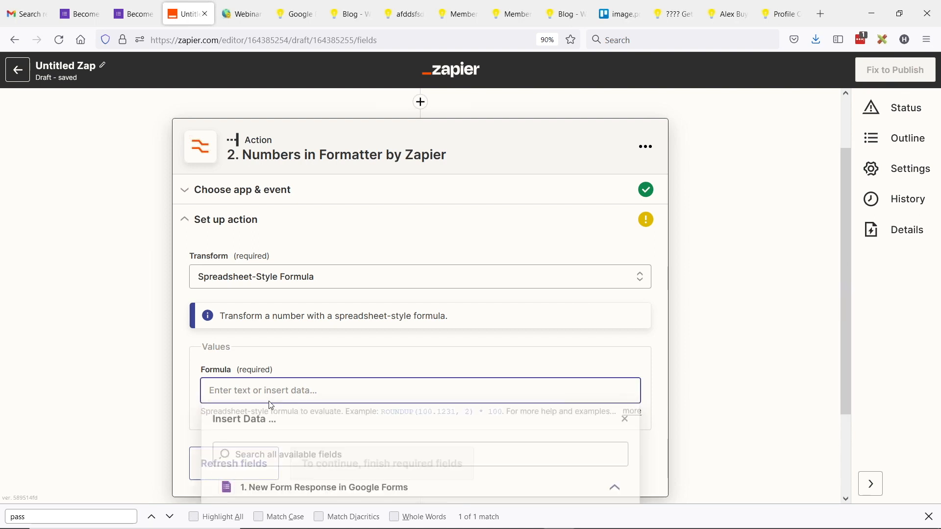
text(RANDBETWEEN(100000,999999))
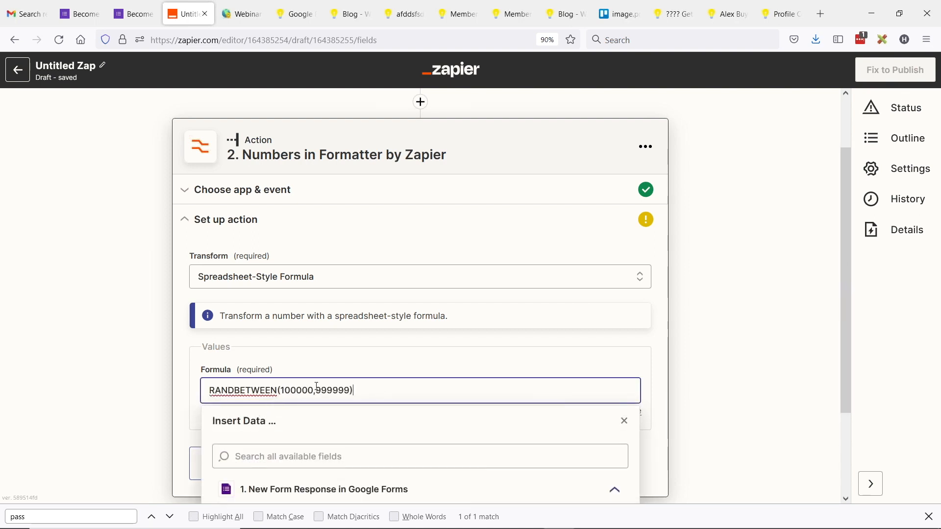
click(181, 402)
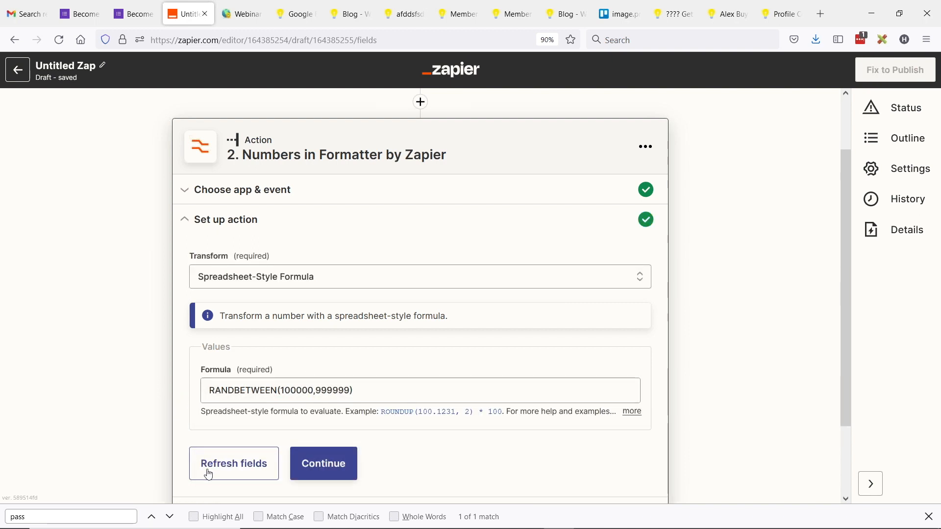
Step: Test the Formatter step, getting output 866429, and close its panel
click(319, 465)
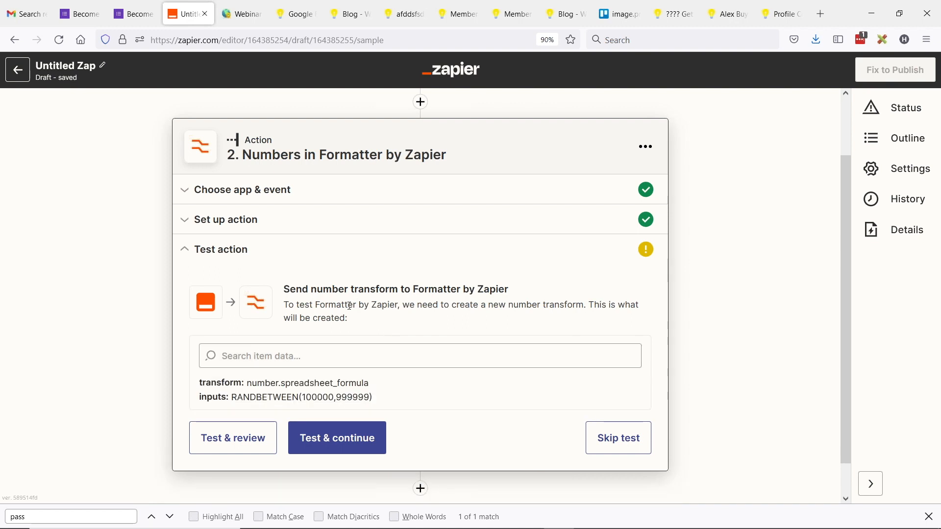
click(264, 403)
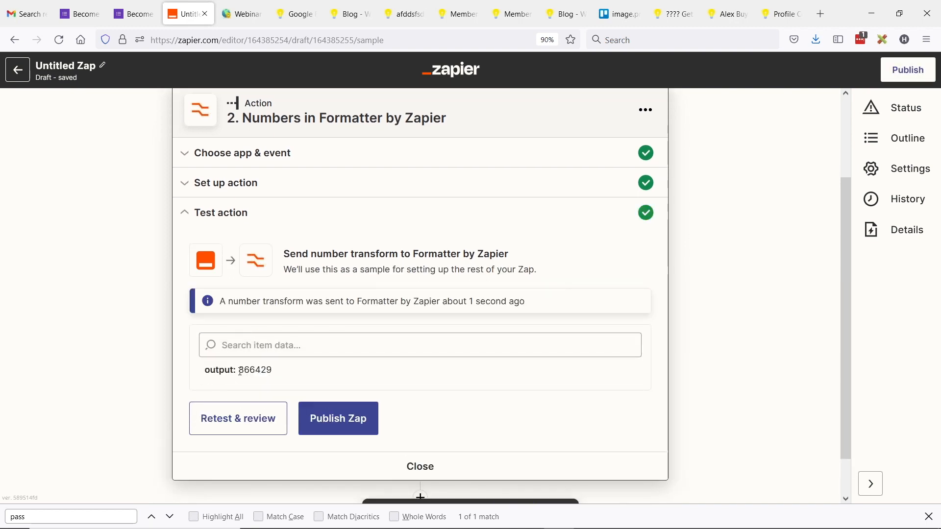
double_click(246, 370)
click(247, 369)
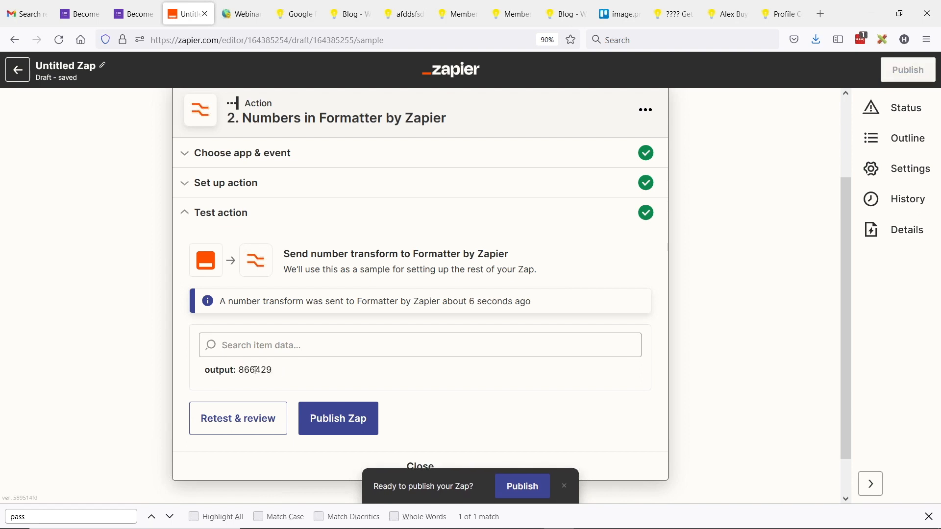
scroll(421, 416, down, 1)
click(422, 417)
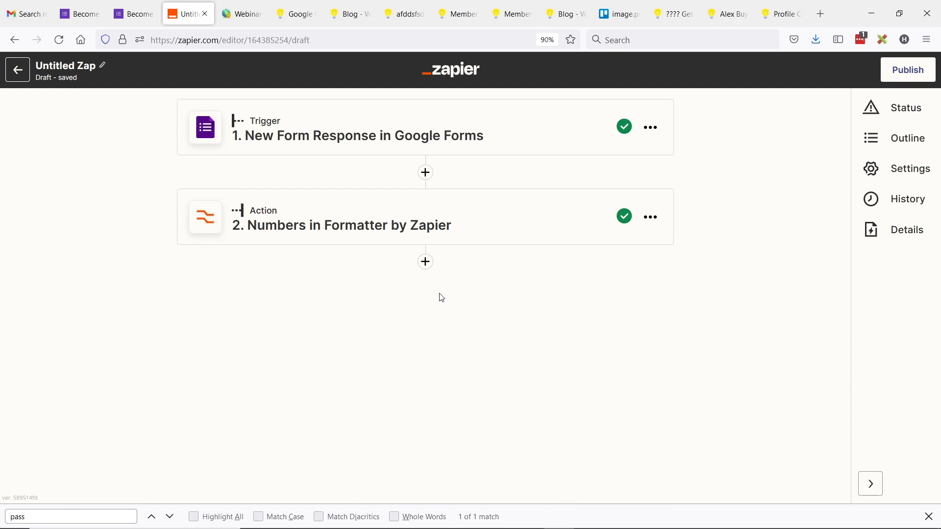
Step: Add step 3 after the Formatter as a Brilliant Directories Create User action
click(427, 267)
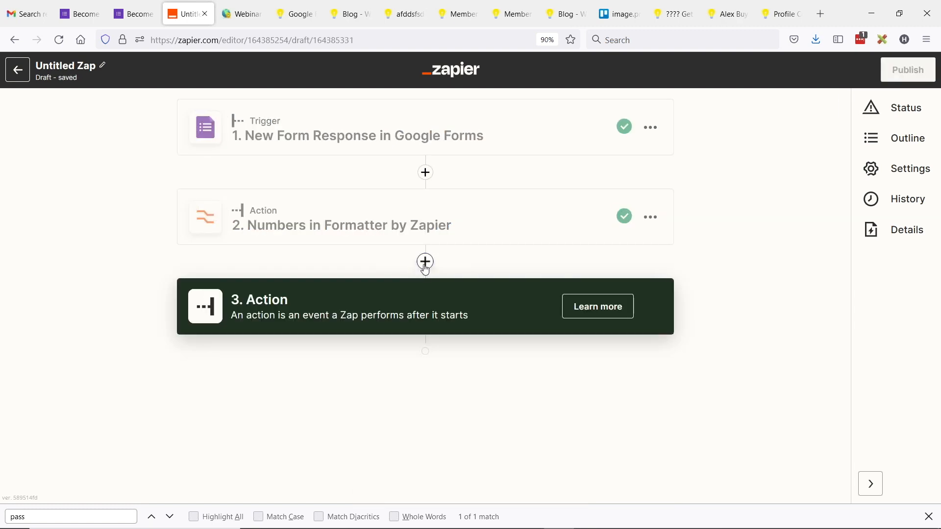
text(brill)
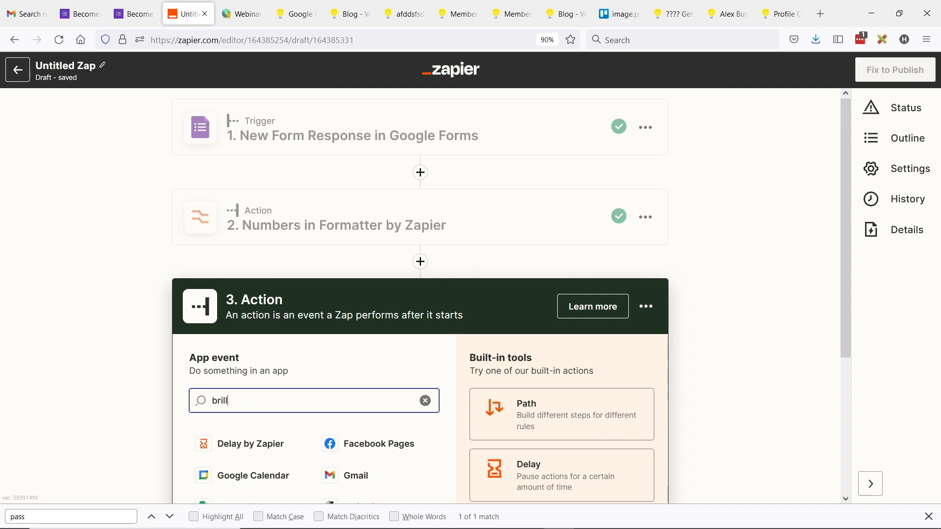
scroll(280, 392, down, 2)
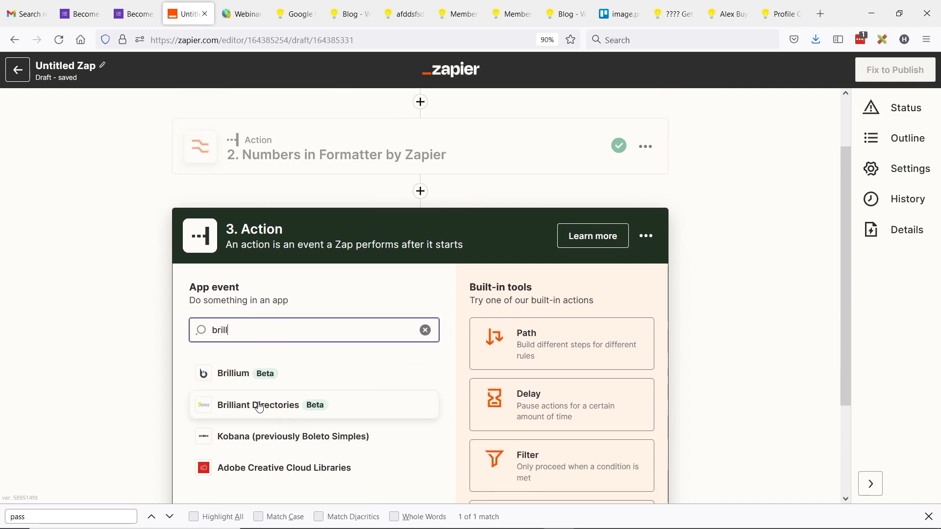
click(259, 406)
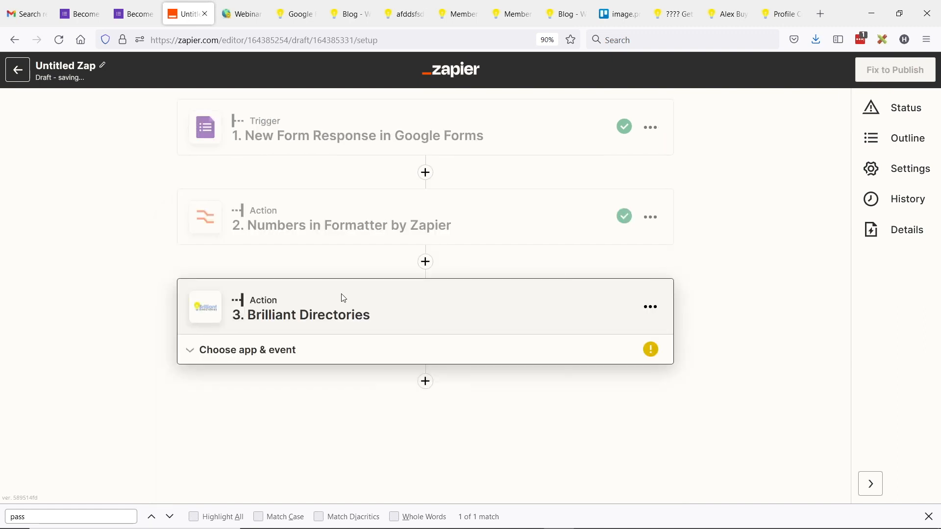
click(259, 349)
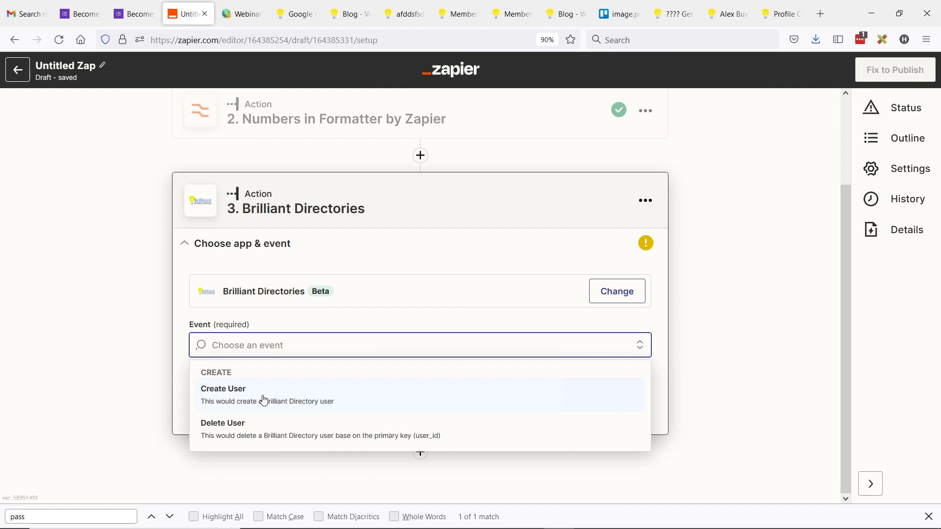
click(265, 401)
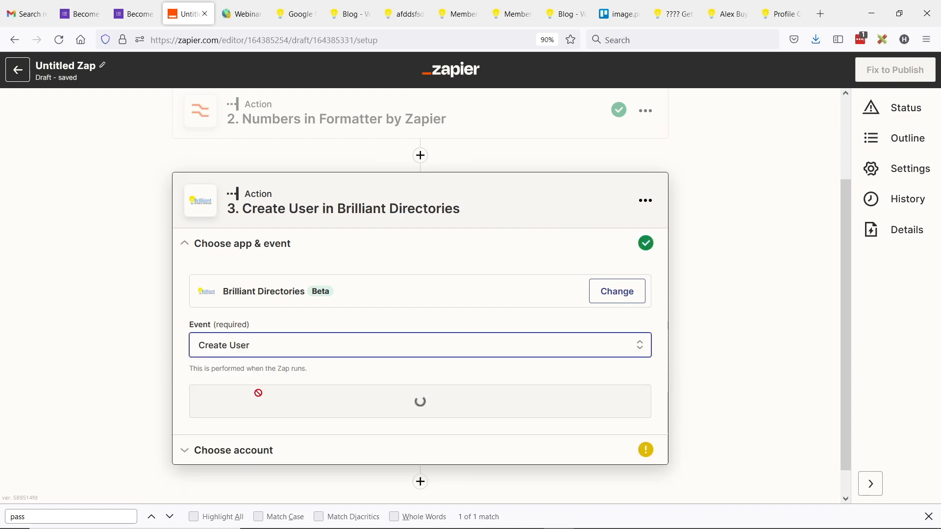
click(435, 406)
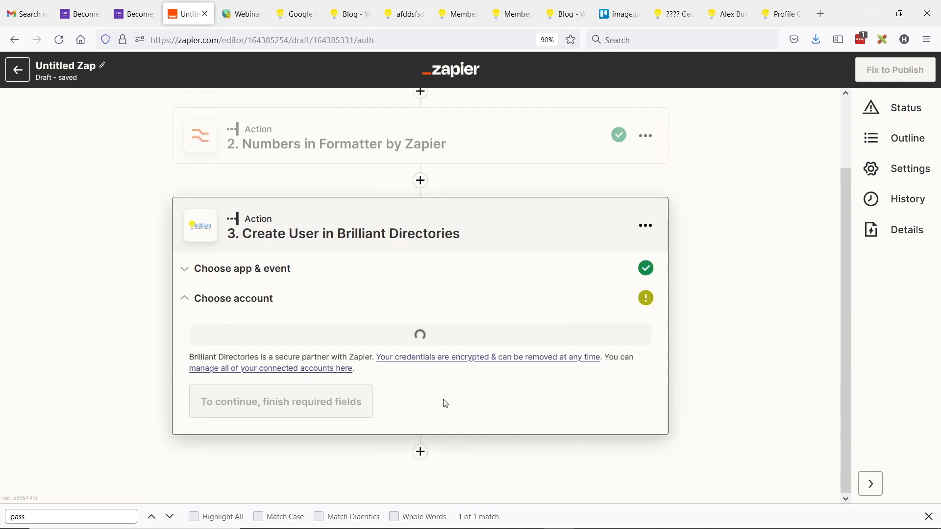
click(293, 335)
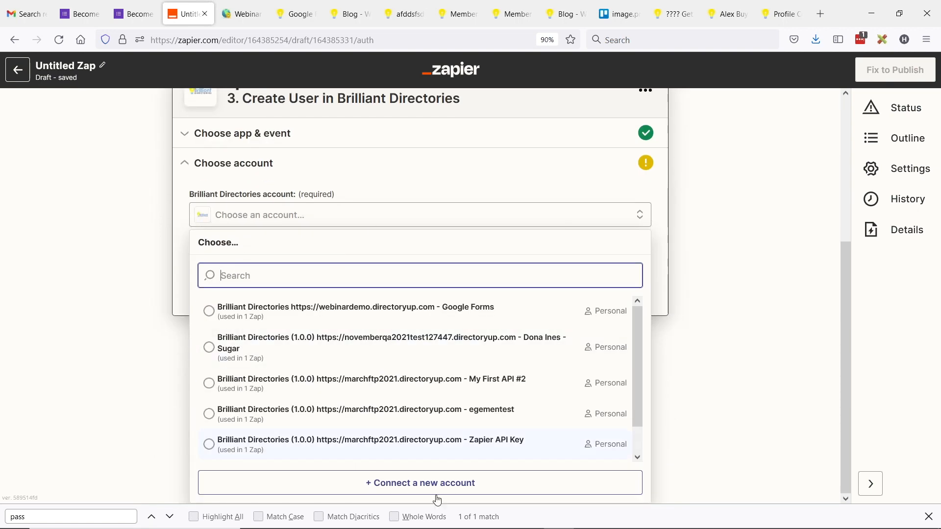
Step: Open the Brilliant Directories new-account connection window, then switch to the directory admin members tab
click(433, 483)
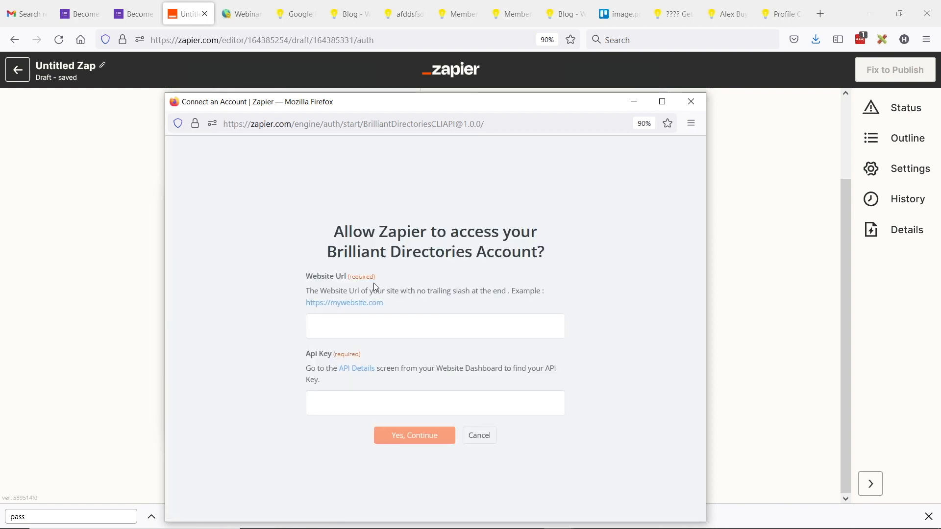
drag(307, 277, 353, 278)
drag(310, 358, 321, 354)
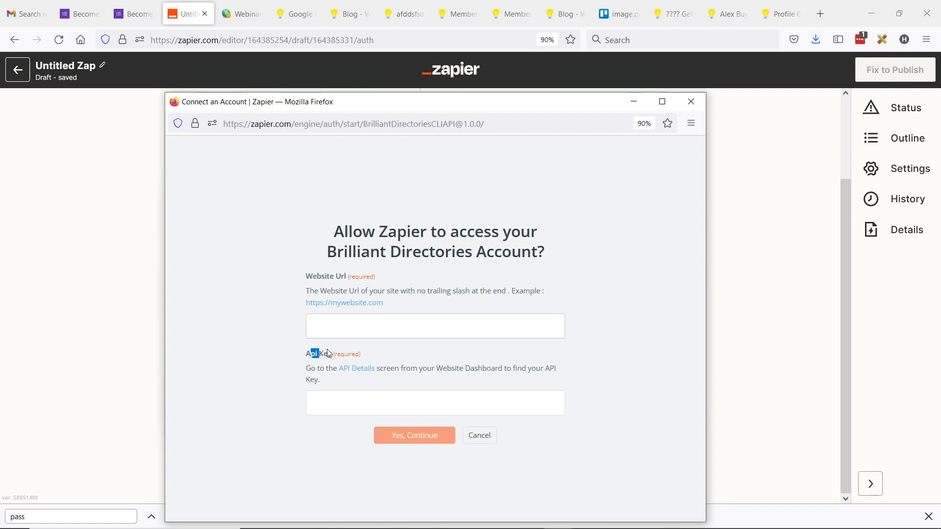
click(239, 7)
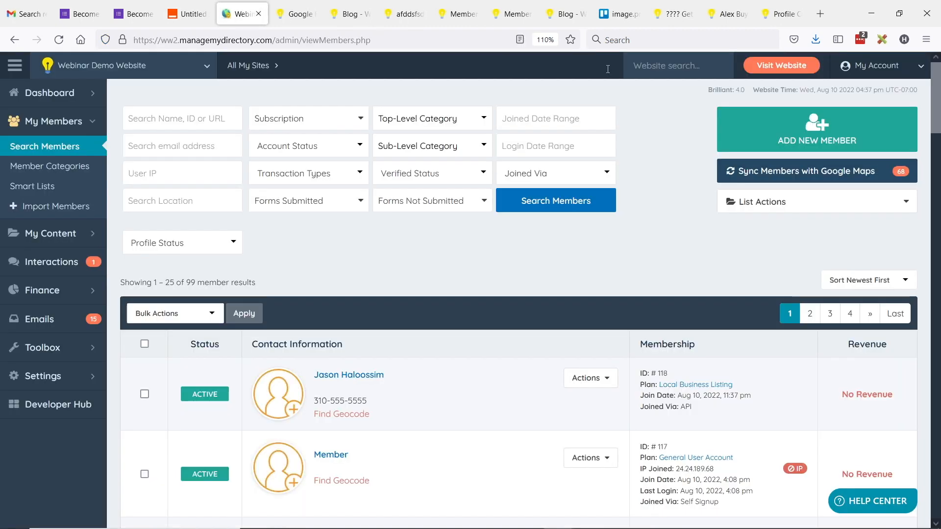
click(745, 67)
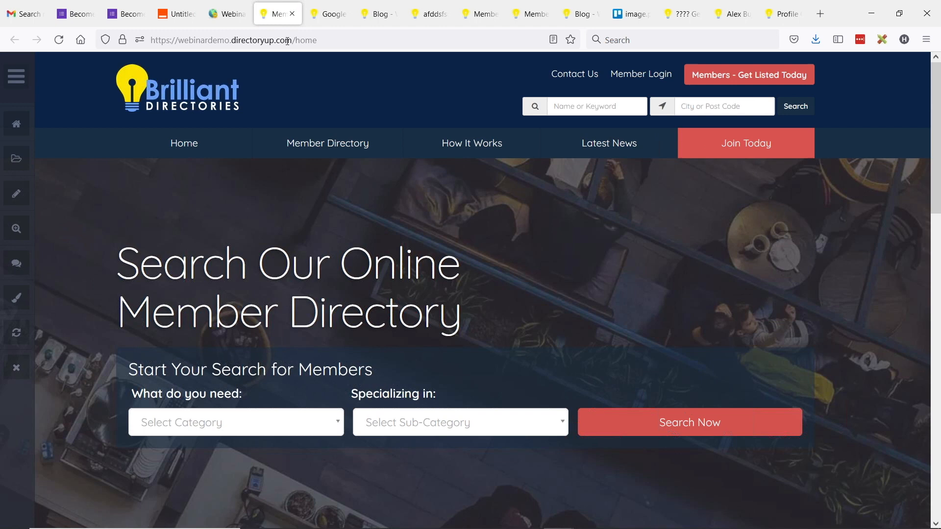
drag(292, 40, 150, 40)
key(ctrl+c)
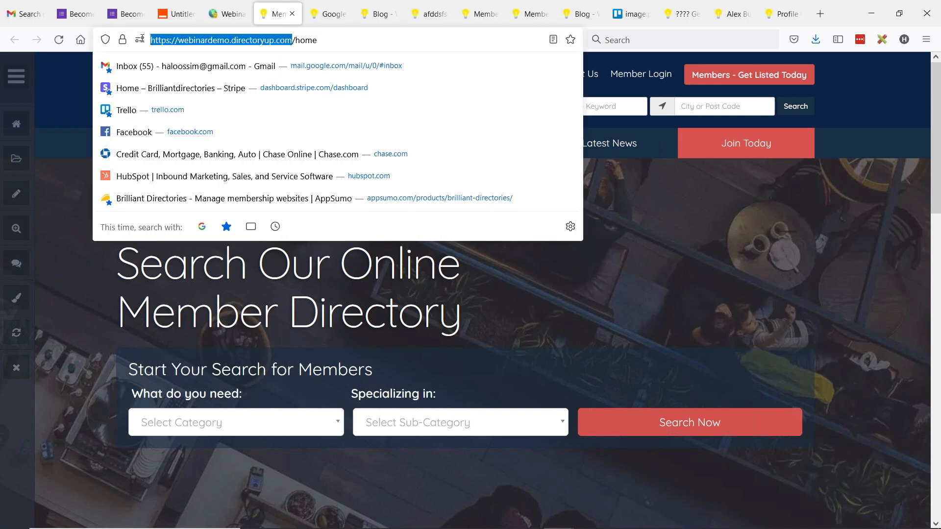
click(208, 15)
click(180, 14)
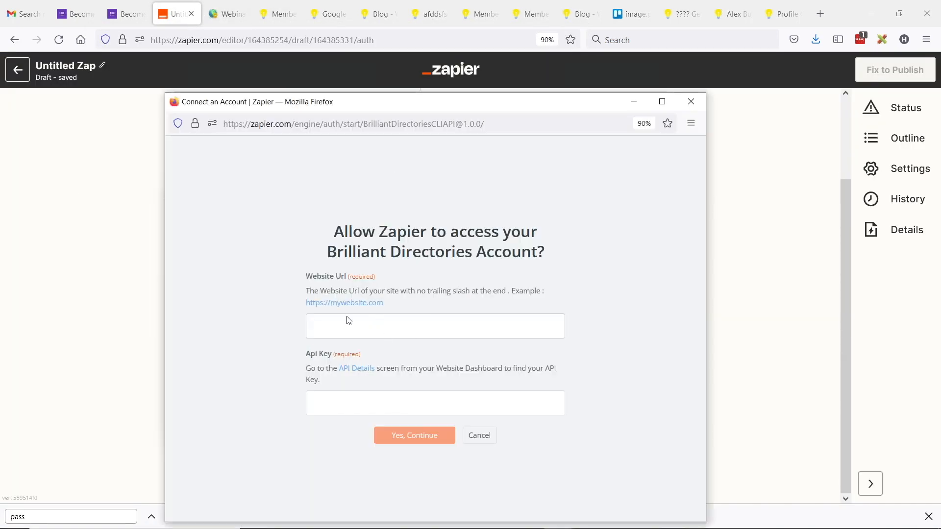
key(ctrl+v)
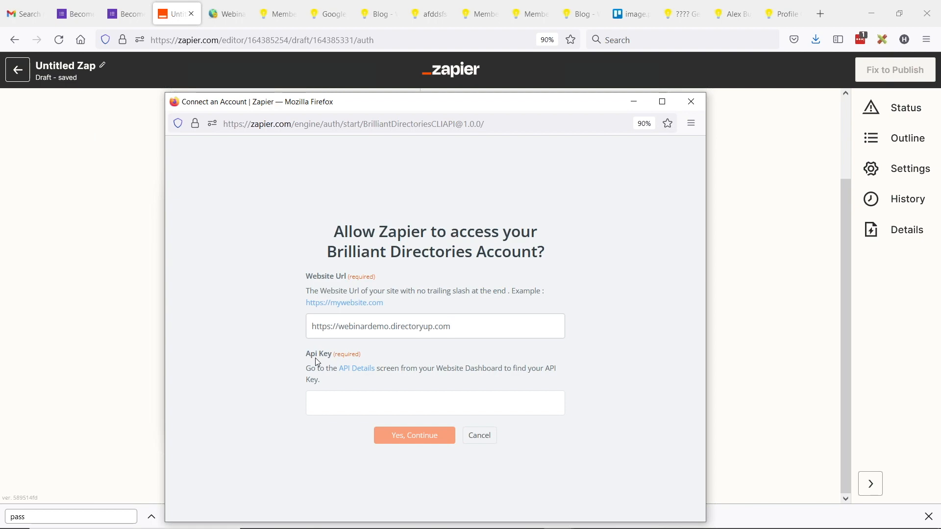
Step: Open the API key management page under the directory admin's Developer Hub
click(228, 15)
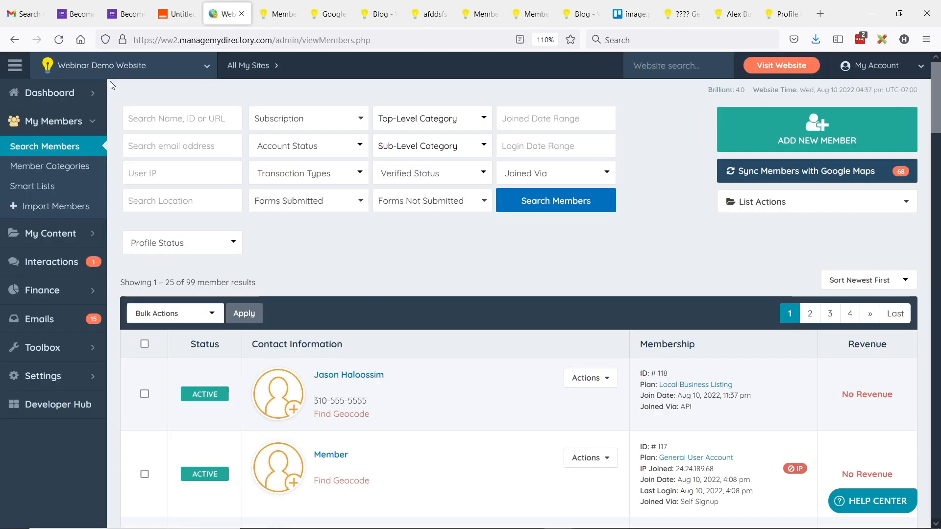
click(50, 405)
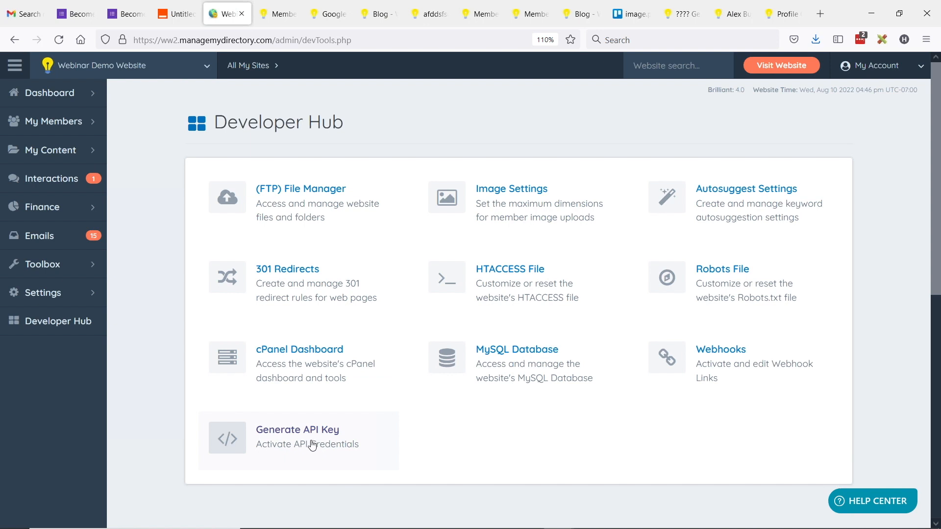
click(317, 434)
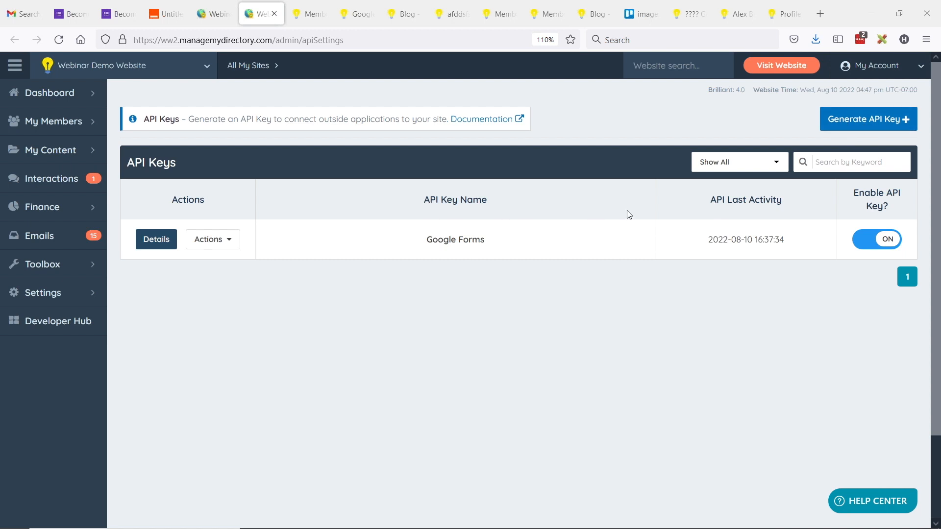
Step: Generate an API key nicknamed Webinar Demo and copy its token
click(865, 120)
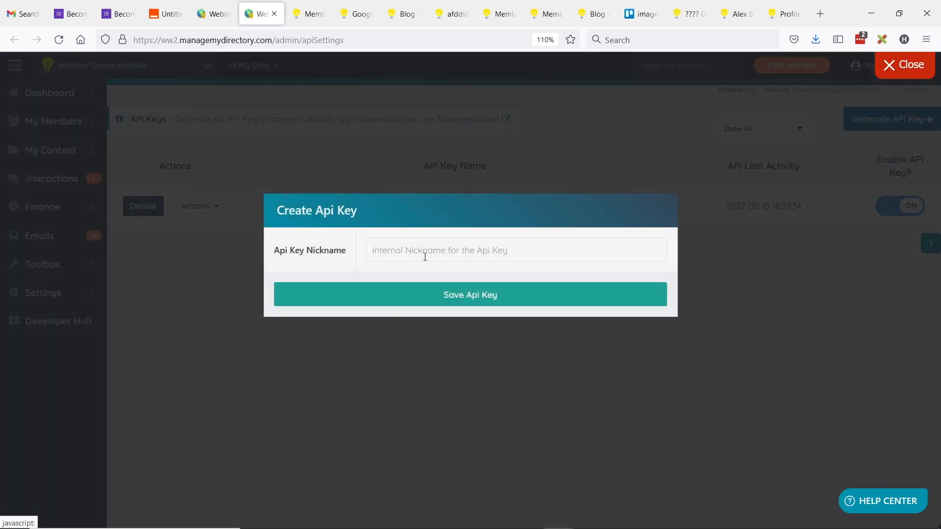
text(Webinar Demo)
click(481, 298)
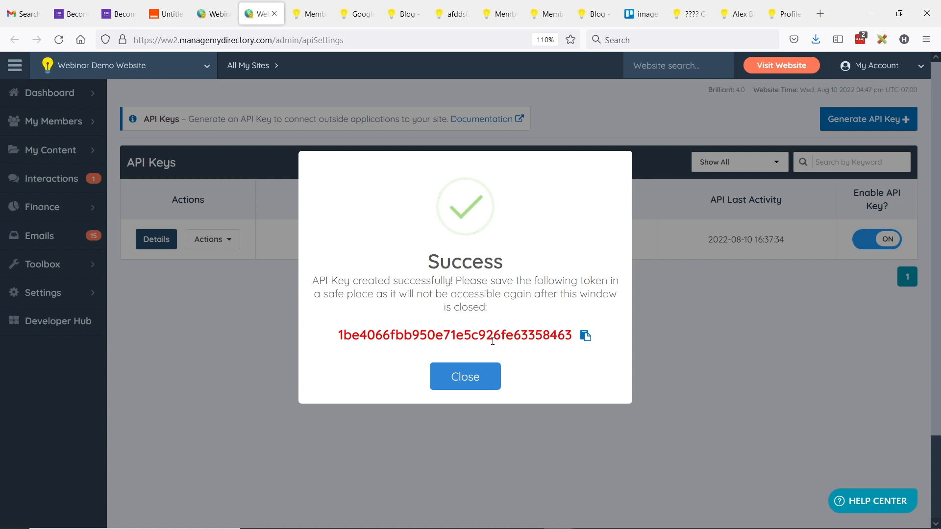
click(585, 336)
click(571, 312)
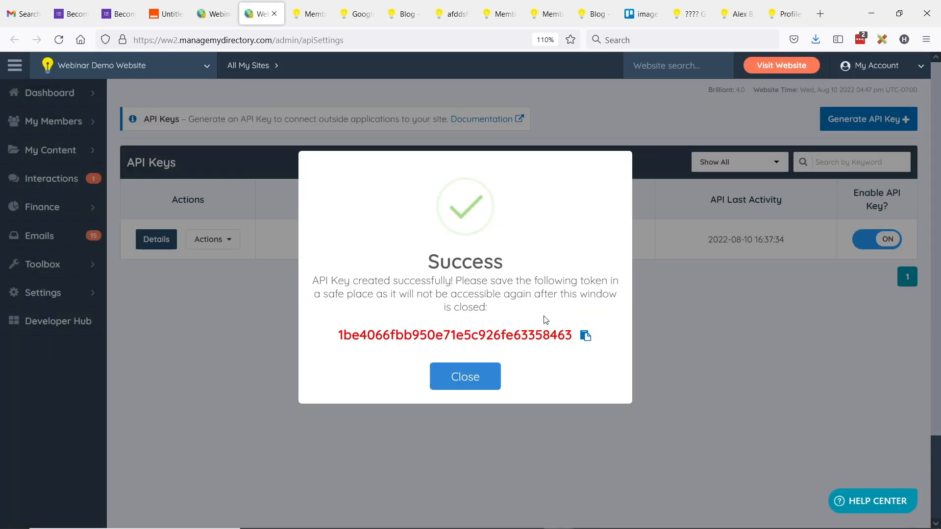
click(458, 375)
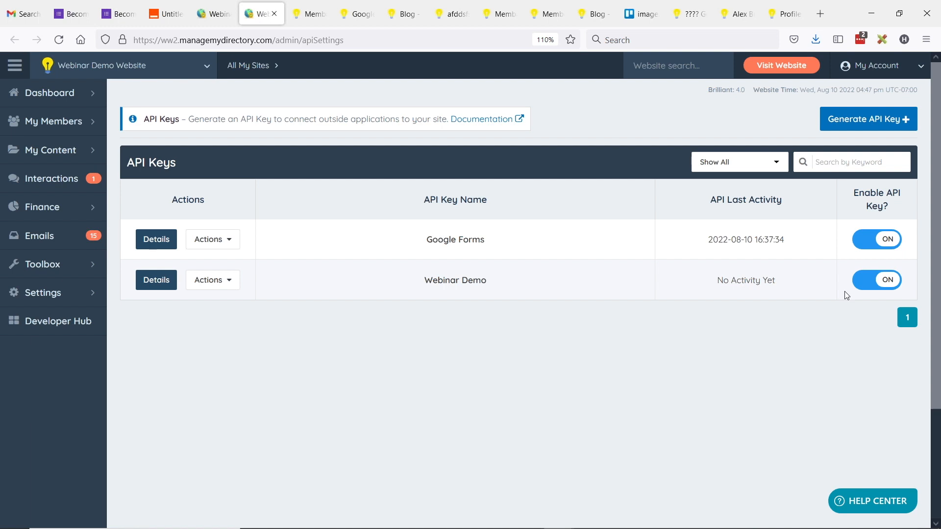
Step: Paste the copied API key into Zapier's Brilliant Directories connection and submit it
key(alt+Tab)
click(349, 401)
key(ctrl+v)
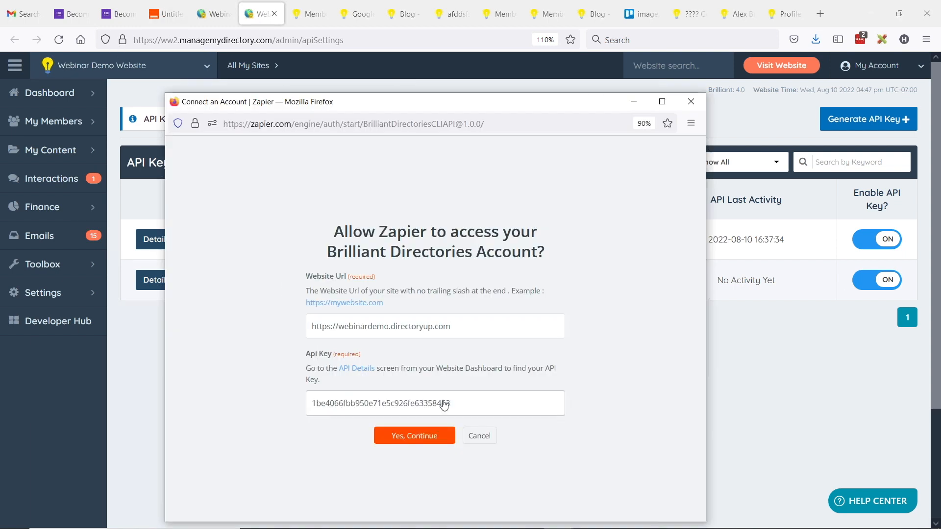
click(421, 444)
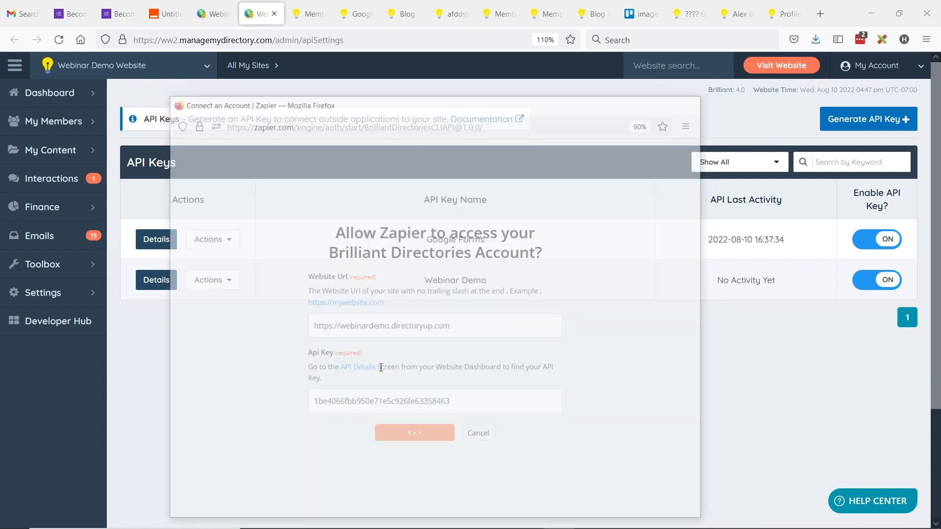
click(188, 11)
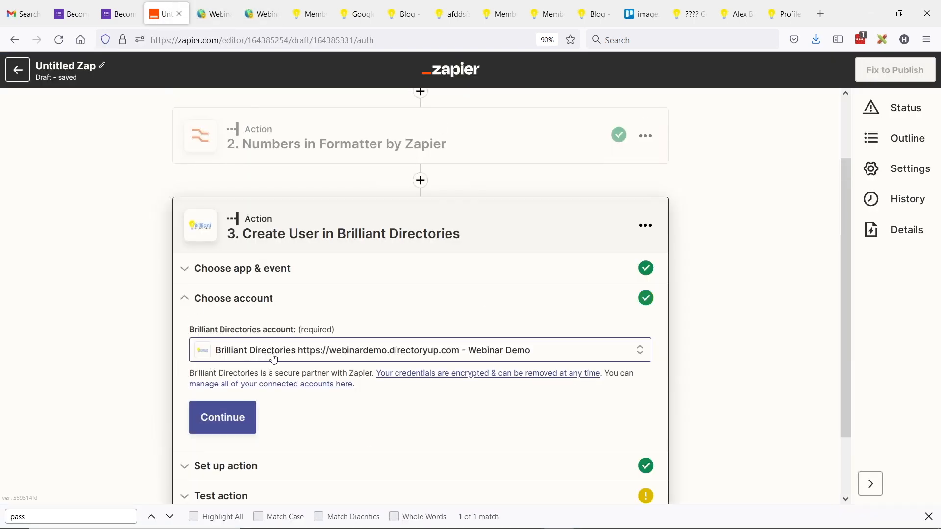
scroll(310, 310, down, 2)
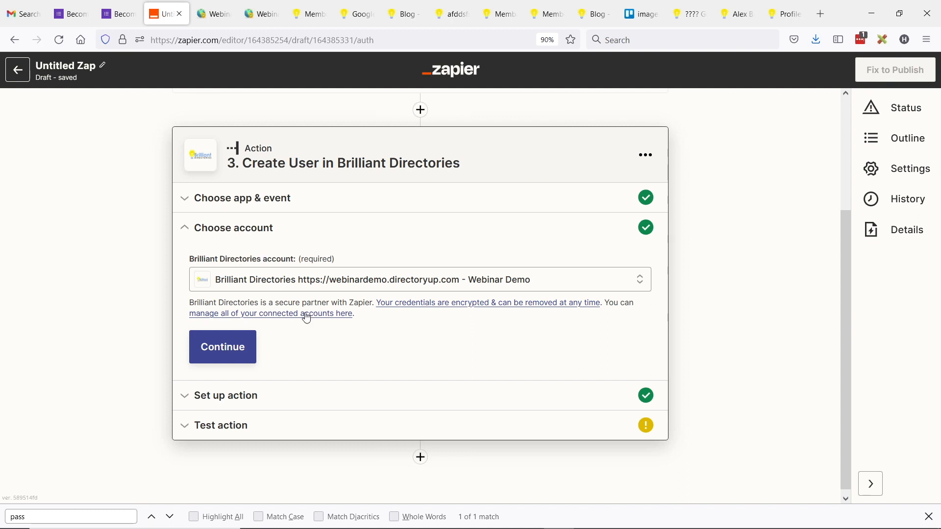
Step: Move from the account choice to the Create User action's field setup
click(225, 348)
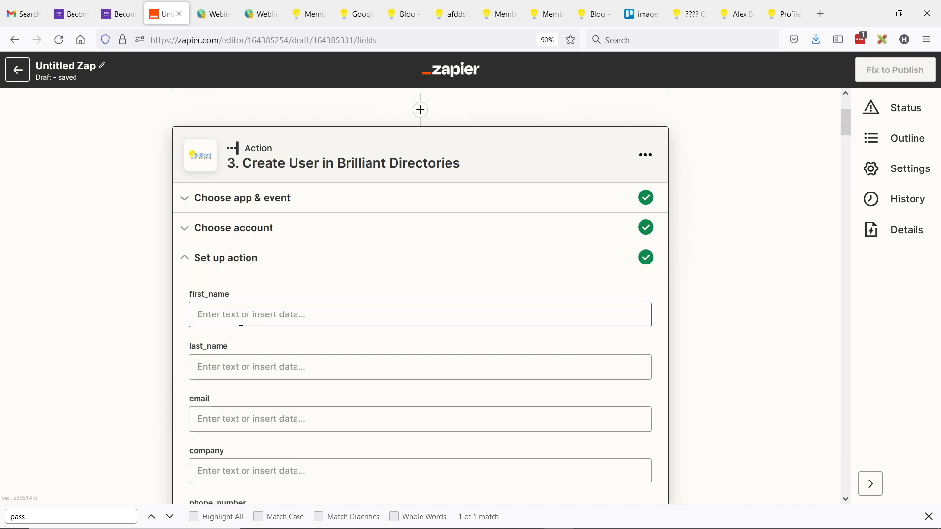
scroll(225, 299, down, 1)
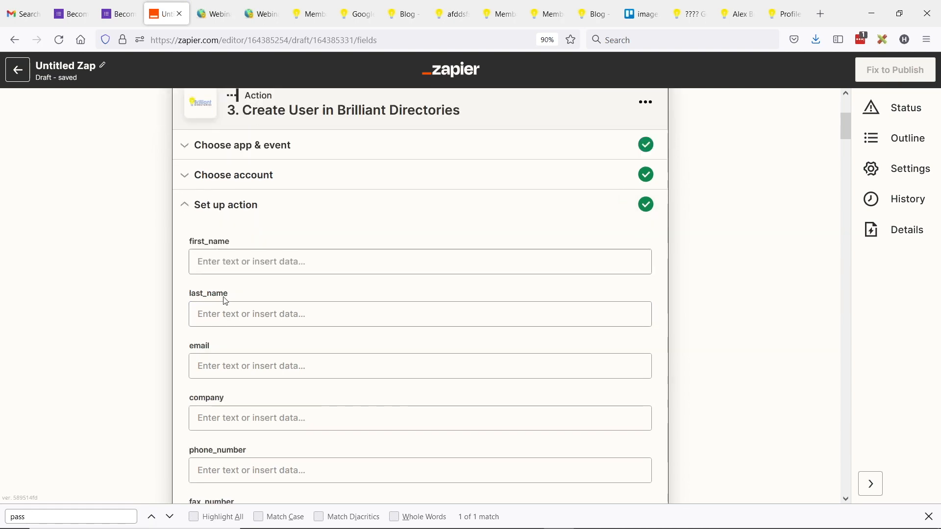
scroll(250, 231, up, 2)
scroll(250, 221, down, 3)
scroll(243, 220, up, 4)
scroll(437, 182, down, 3)
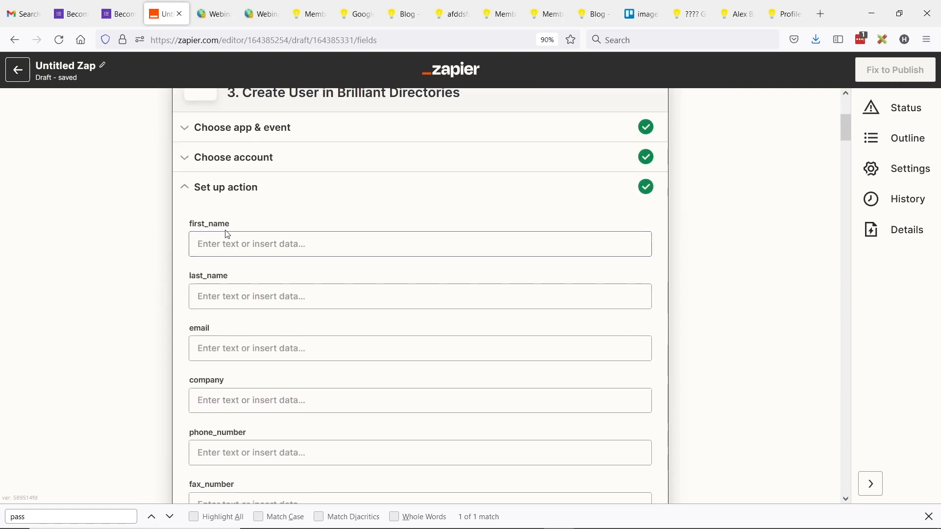
Step: Map the Google Form's First Name answer into the first_name field
click(265, 244)
click(295, 309)
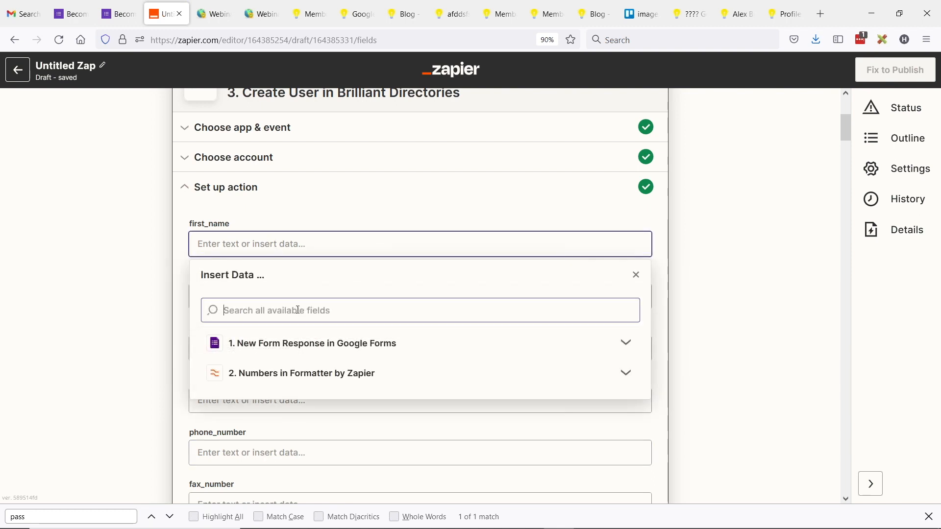
text(name)
click(279, 359)
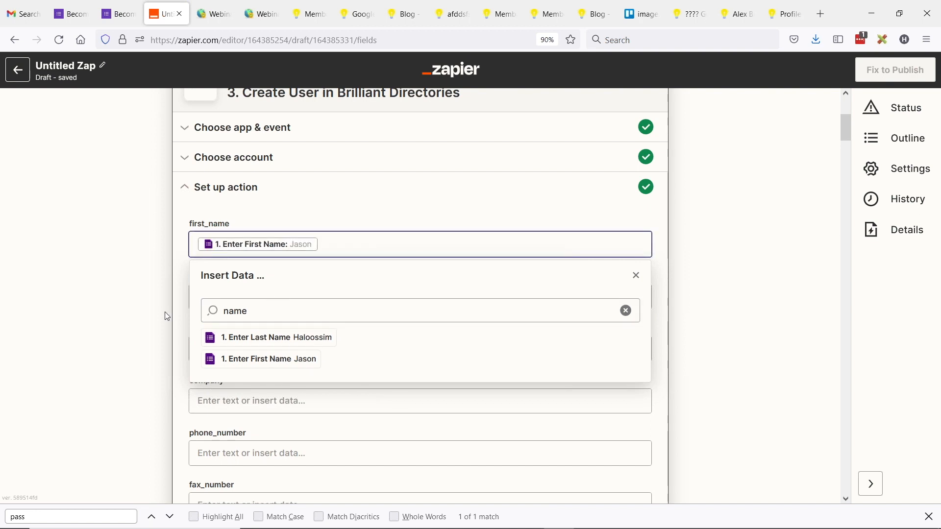
click(147, 310)
Step: Set the active field to 2 and subscription_id to 3
key(ctrl+f)
text(active)
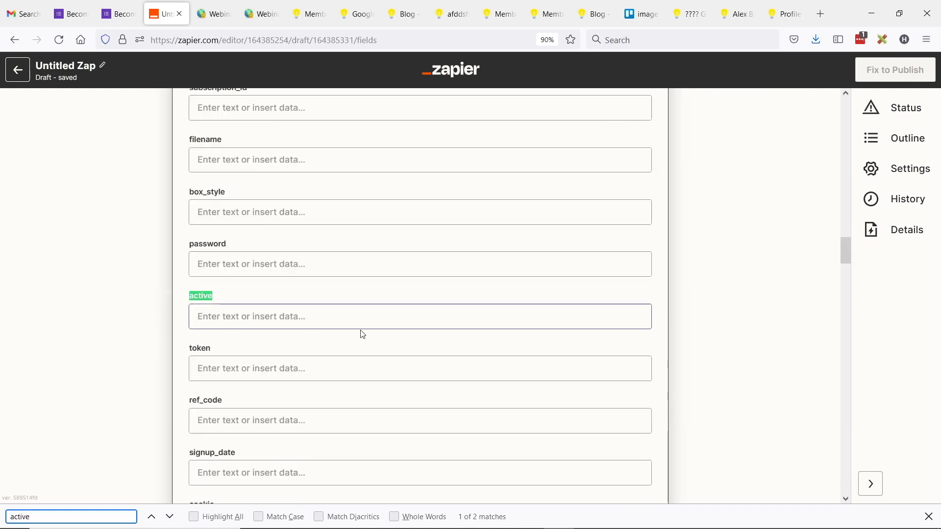
click(252, 316)
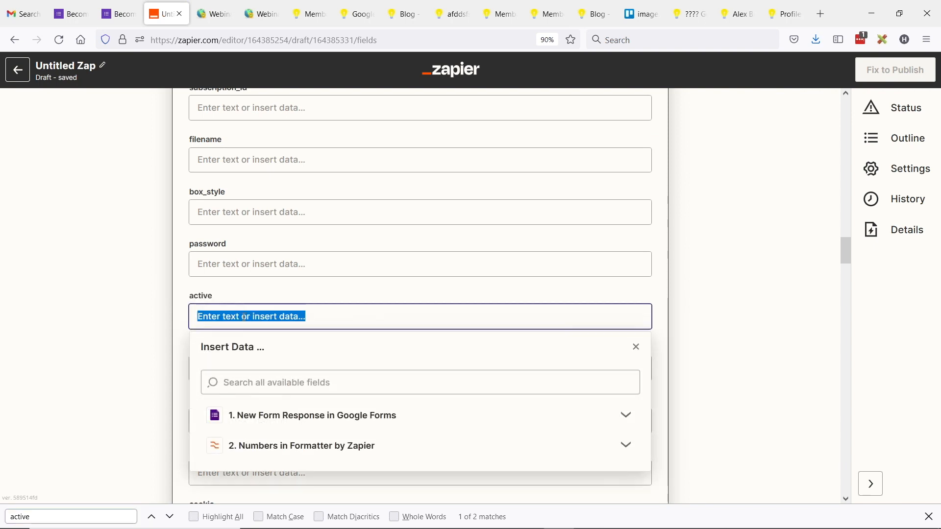
text(2)
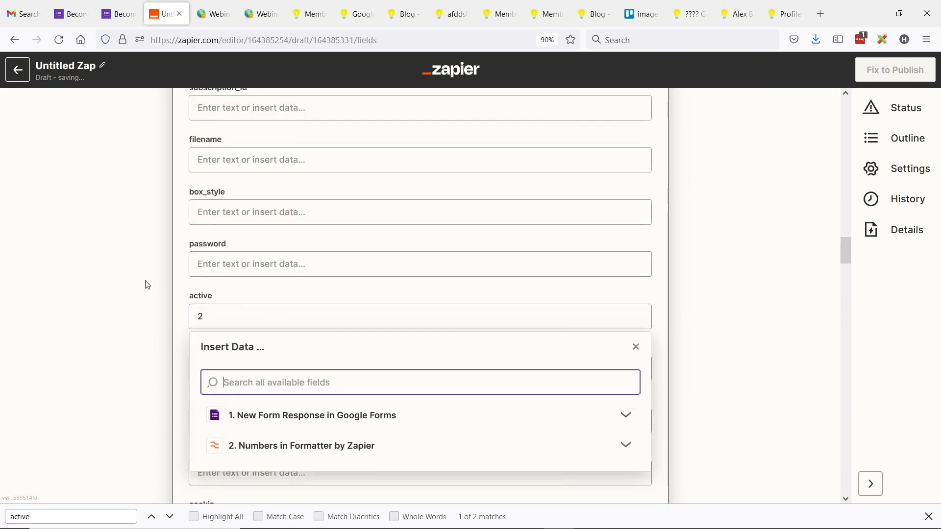
click(147, 301)
key(ctrl+f)
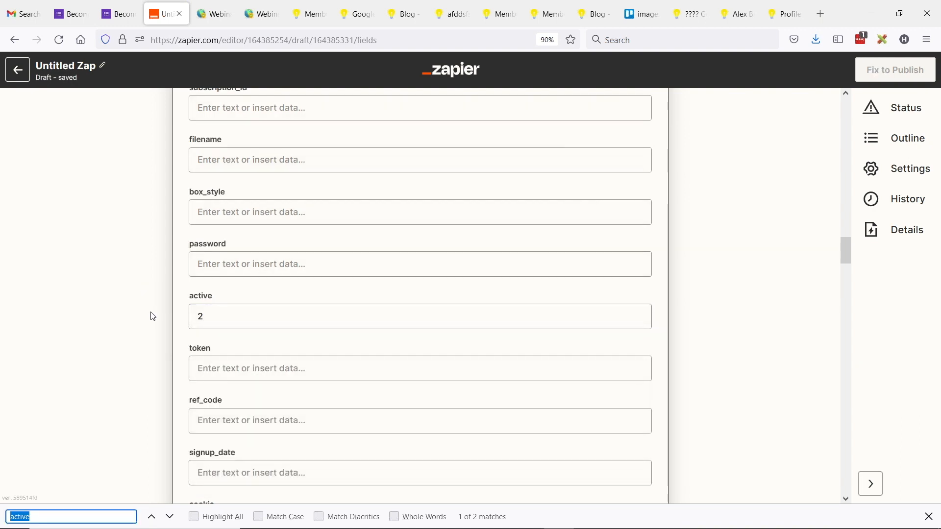
text(subsctr)
key(BackSpace)
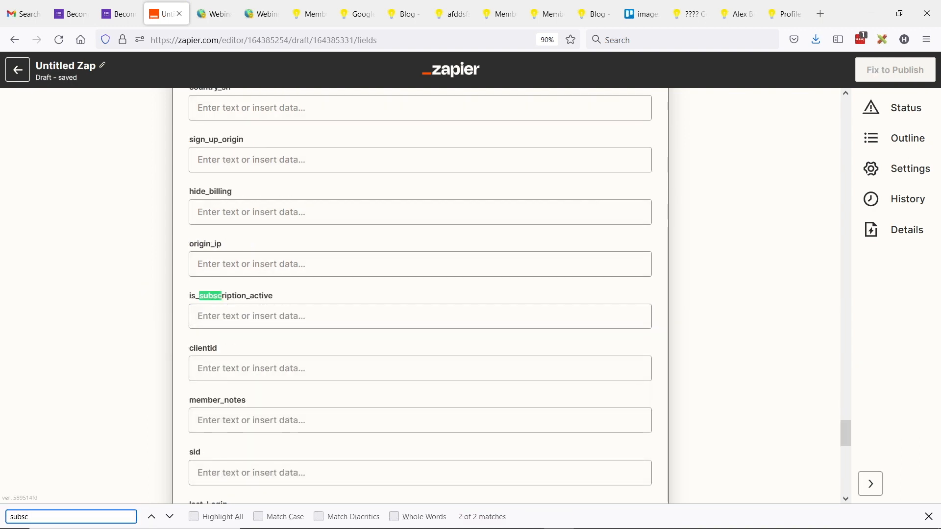
text(rptio)
key(ctrl+a)
text(s)
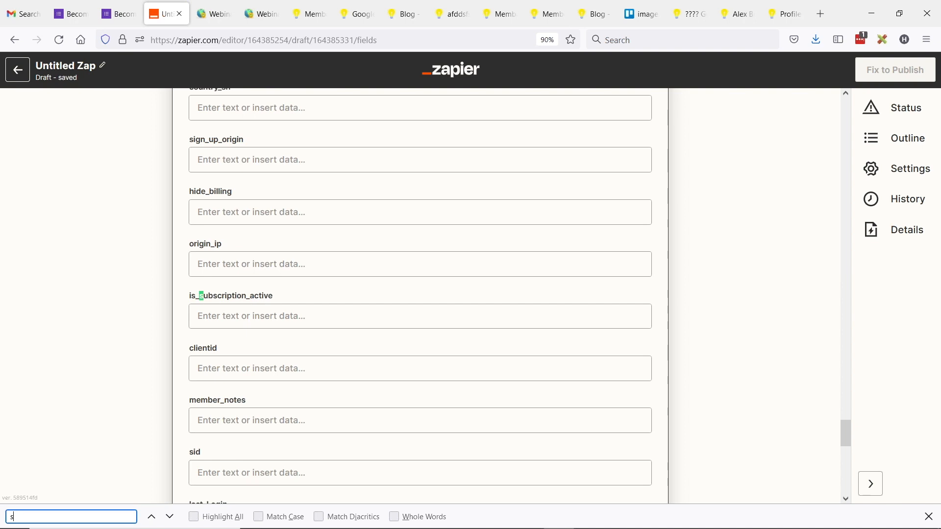
text(ubscri)
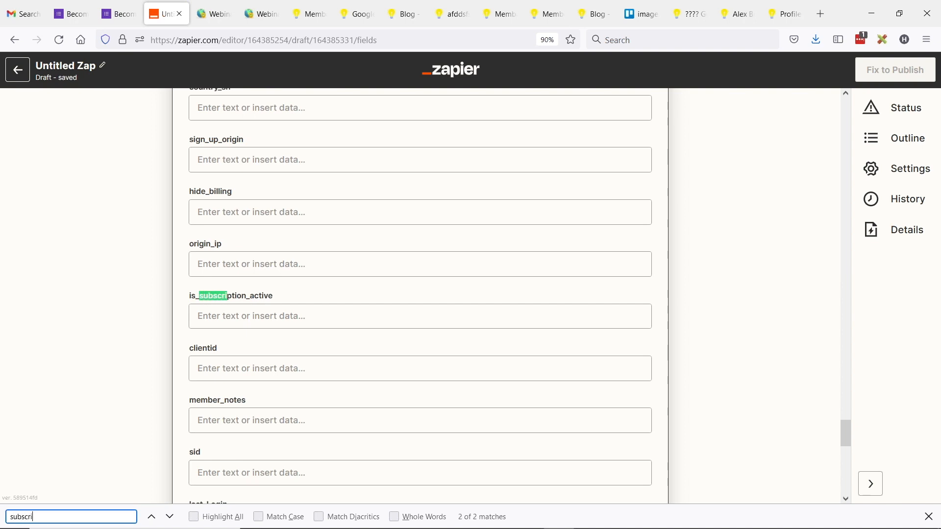
key(Return)
click(255, 317)
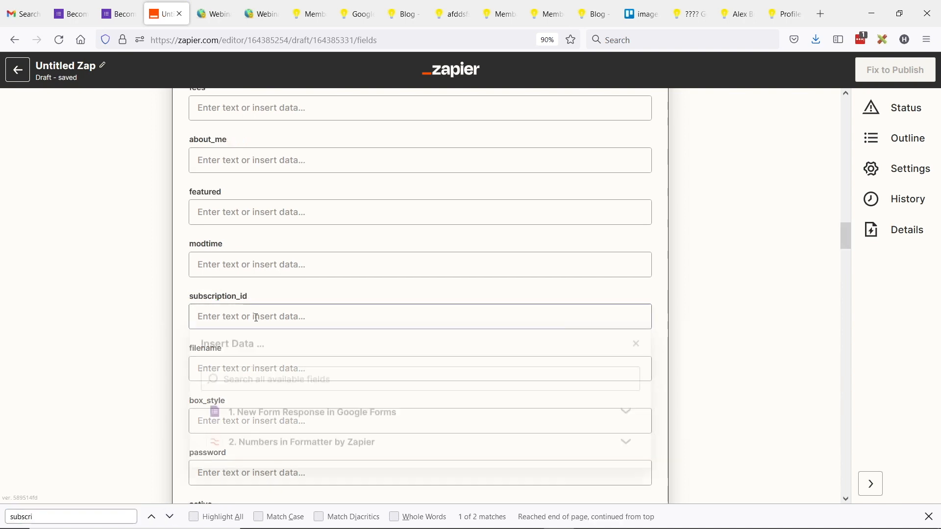
text(3)
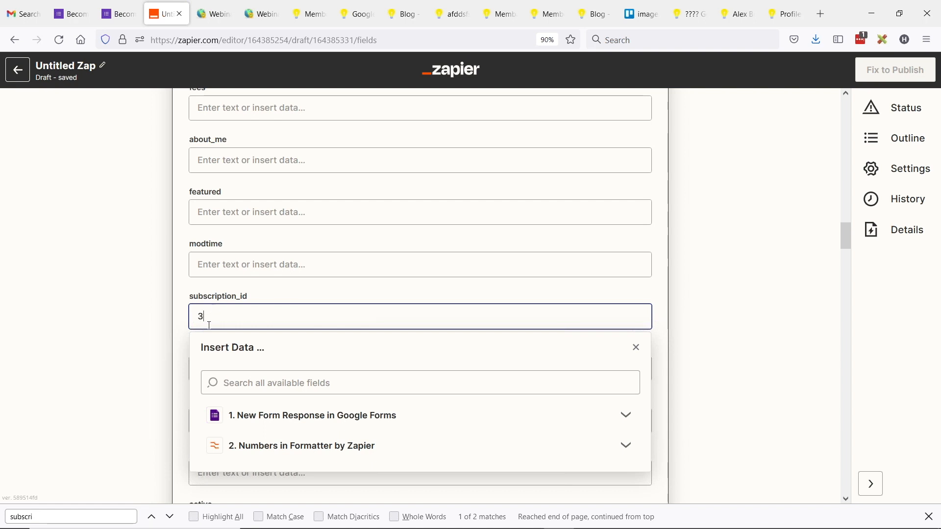
click(152, 293)
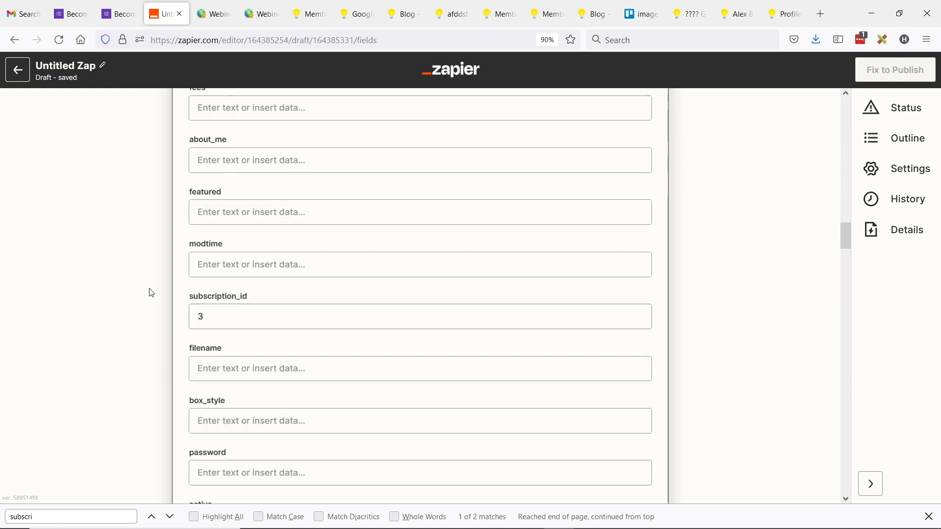
Step: Fill the password field with the Formatter step's generated number output
key(ctrl+f)
text(pass)
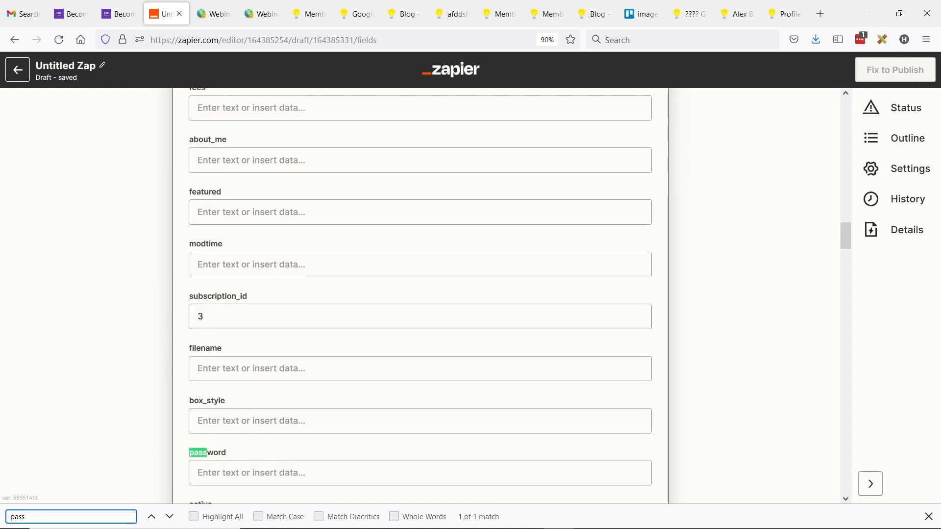
scroll(113, 289, down, 3)
scroll(113, 288, down, 2)
click(246, 271)
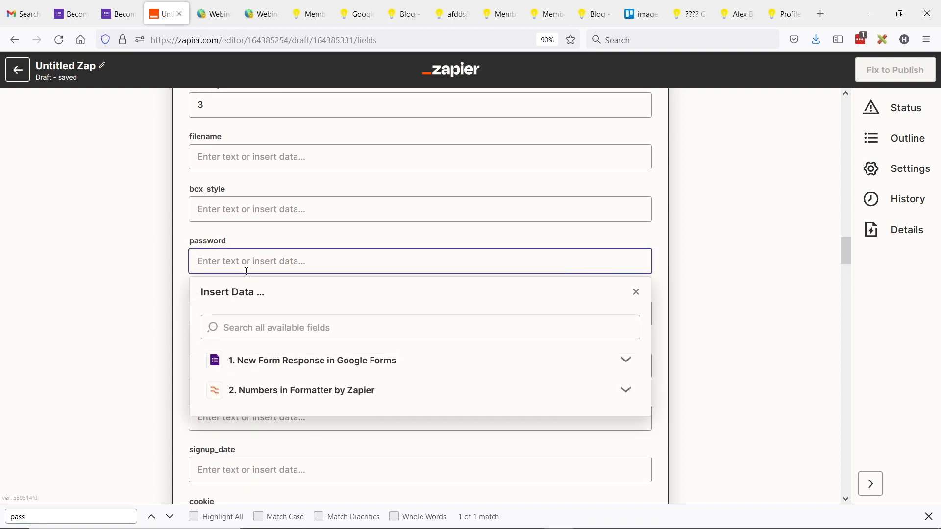
click(319, 390)
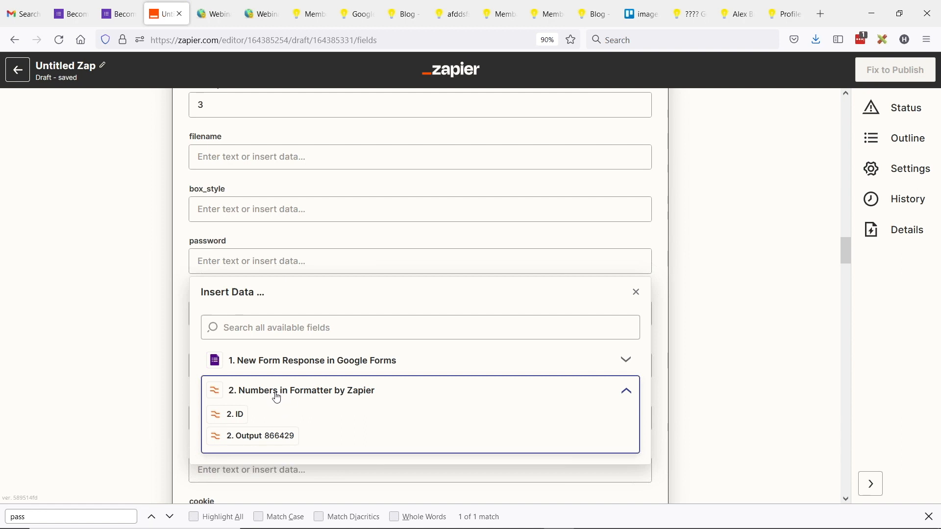
click(273, 437)
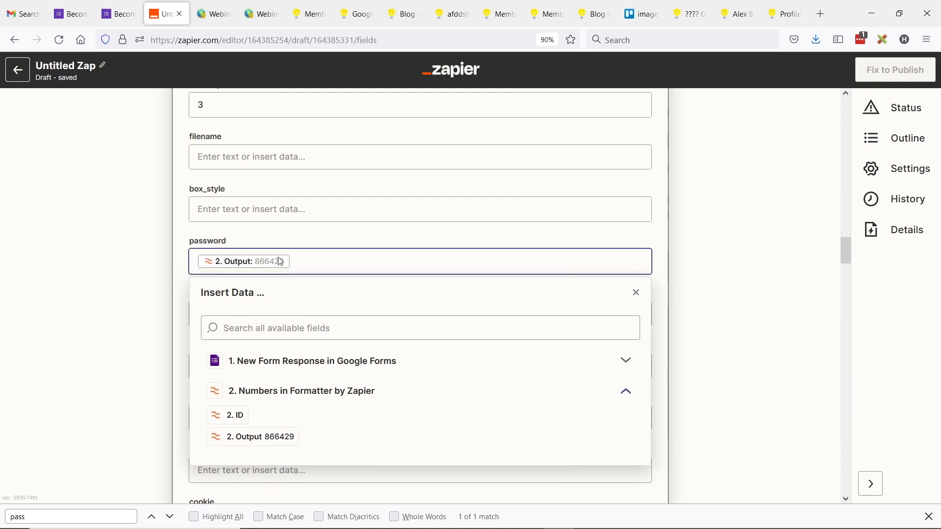
click(115, 271)
Step: Continue the Create User step to its Test action stage
scroll(307, 264, down, 20)
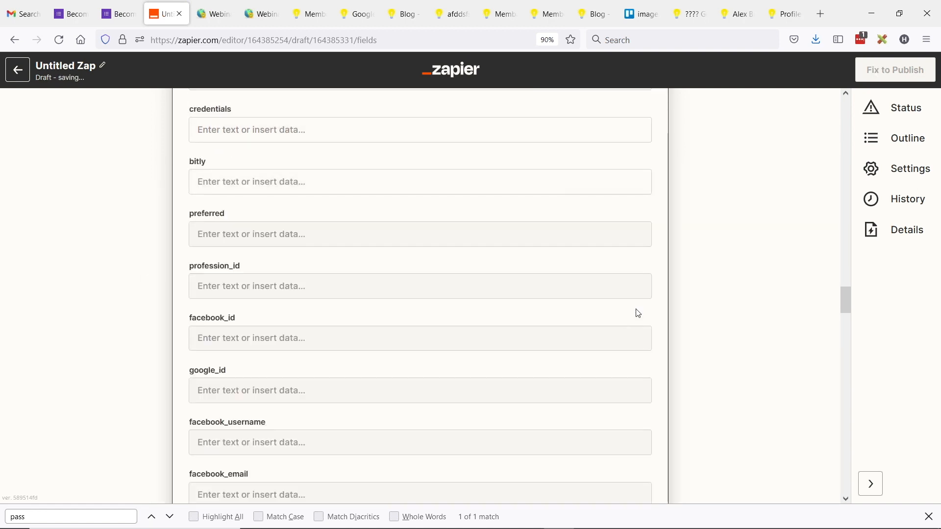
drag(844, 336, 843, 480)
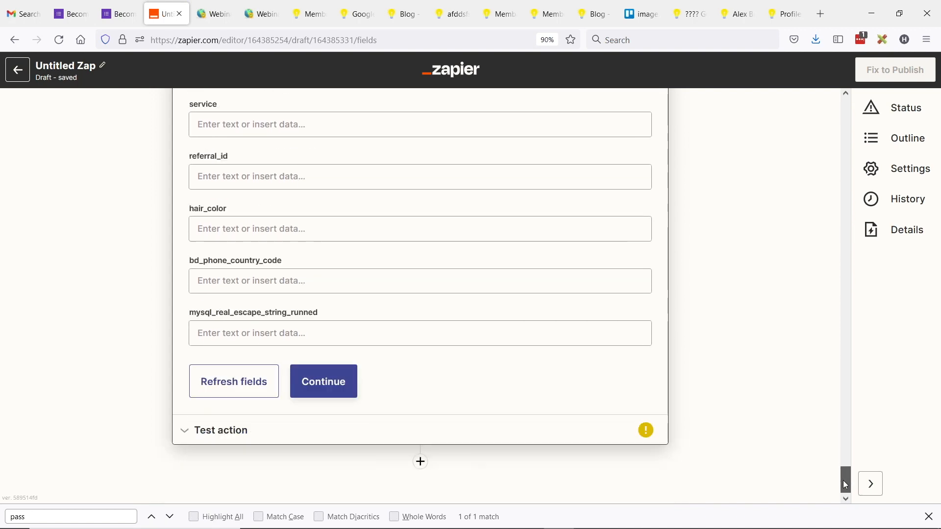
click(340, 378)
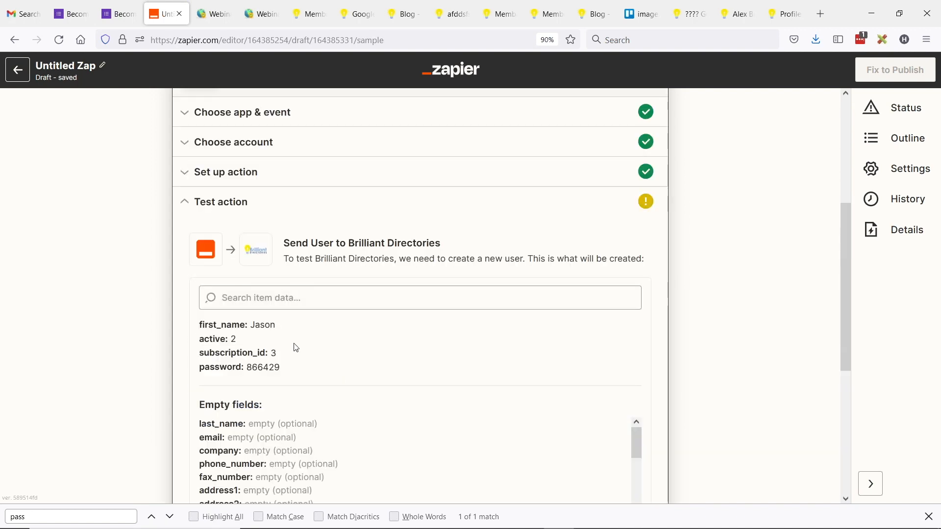
scroll(150, 333, down, 5)
Step: Add a fourth step after Create User and search apps for gmail, mailh, then email
click(420, 451)
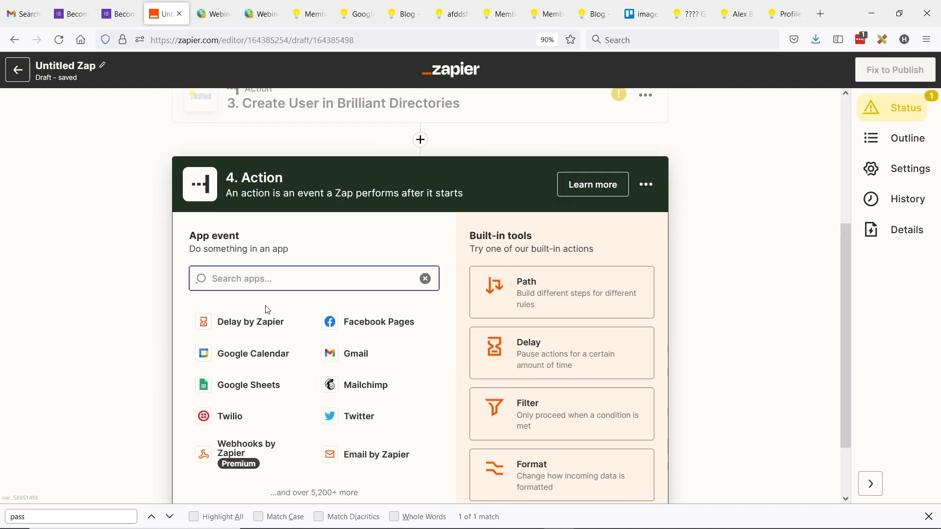
text(gmail)
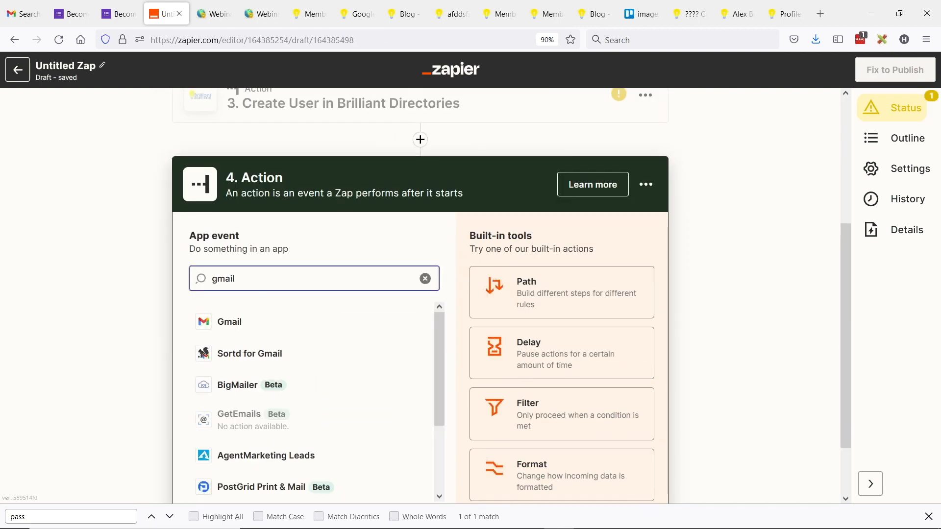
key(ctrl+a)
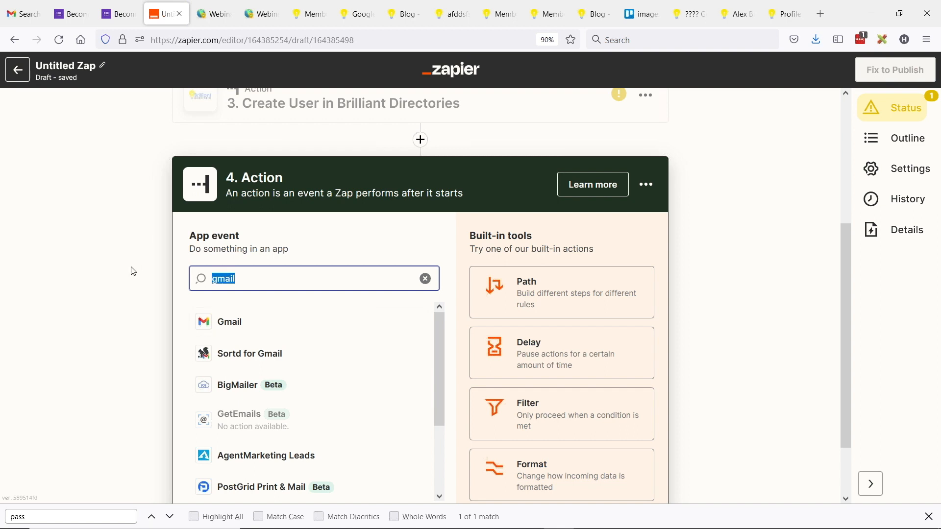
text(mailh)
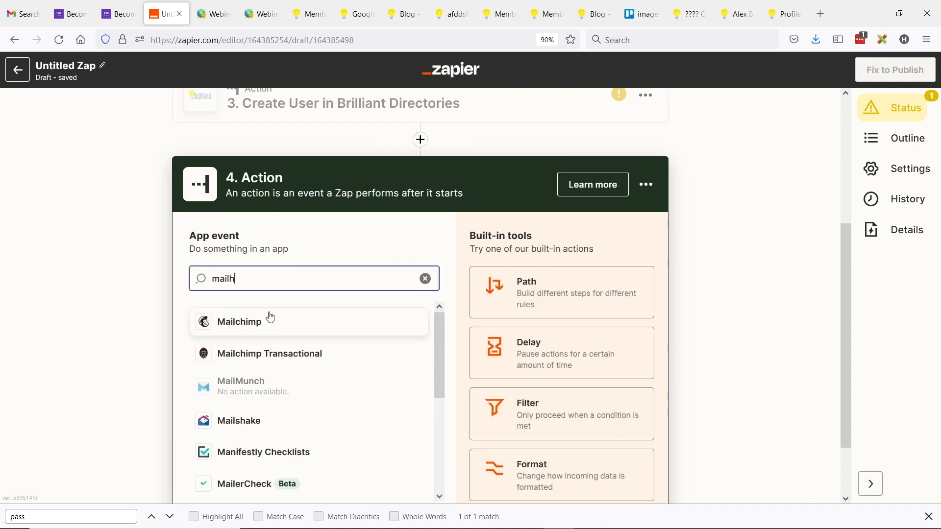
key(ctrl+a)
text(ema)
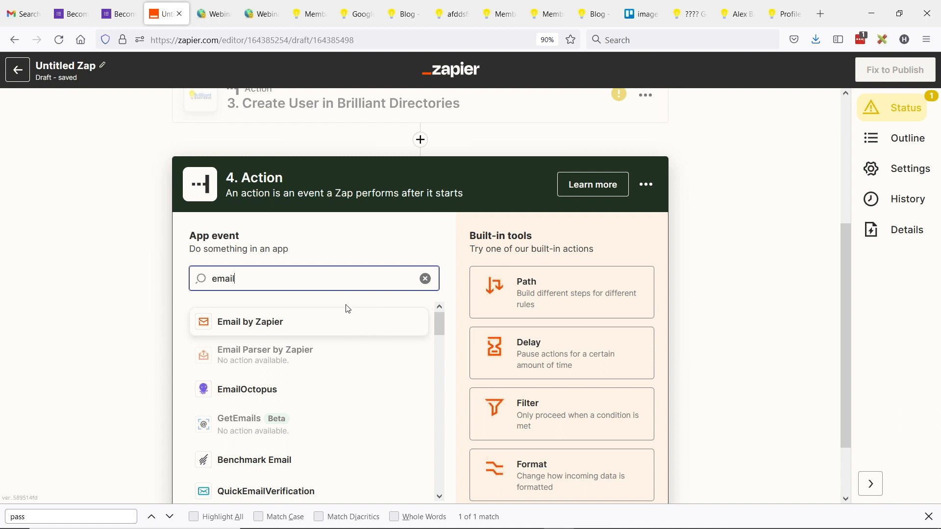
Step: Leave the app search and reload the member sign-up page
scroll(233, 250, up, 4)
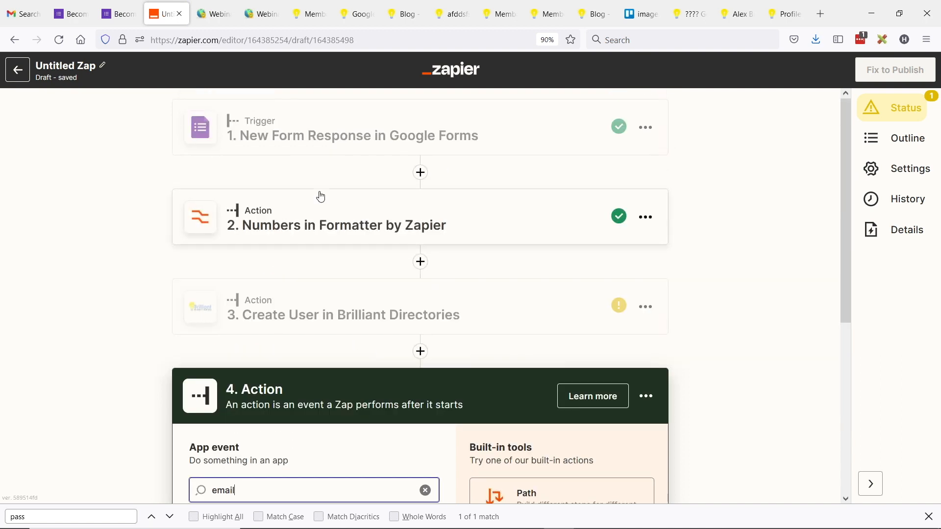
click(102, 221)
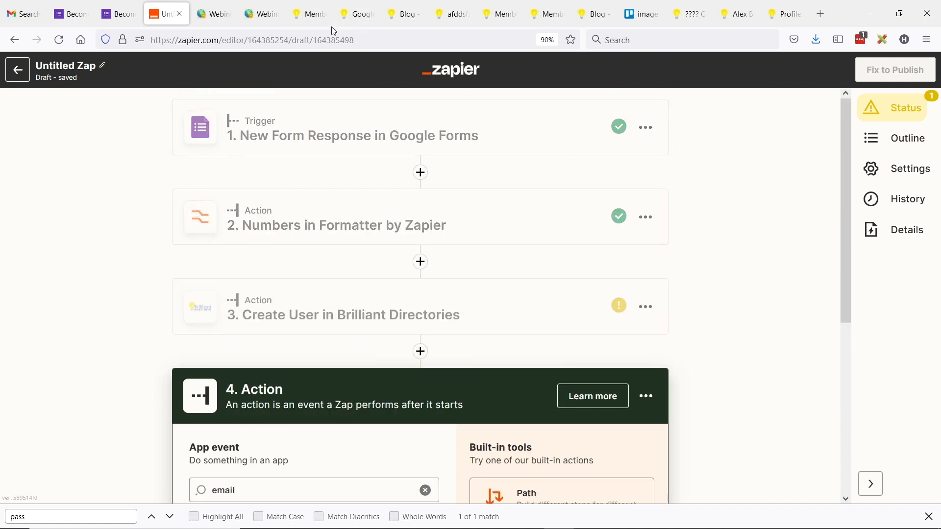
click(355, 14)
click(58, 43)
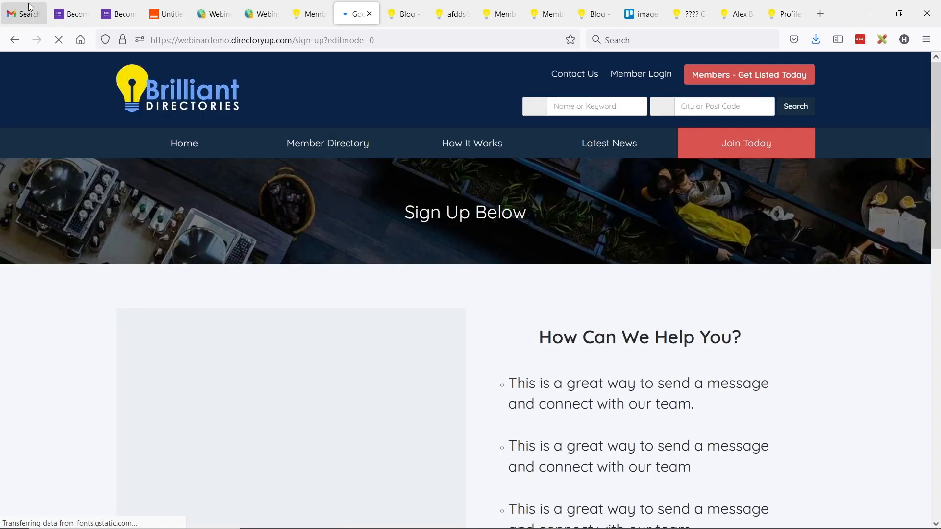
Step: Submit the embedded Become a Member form with a test email, name and phone number
click(22, 14)
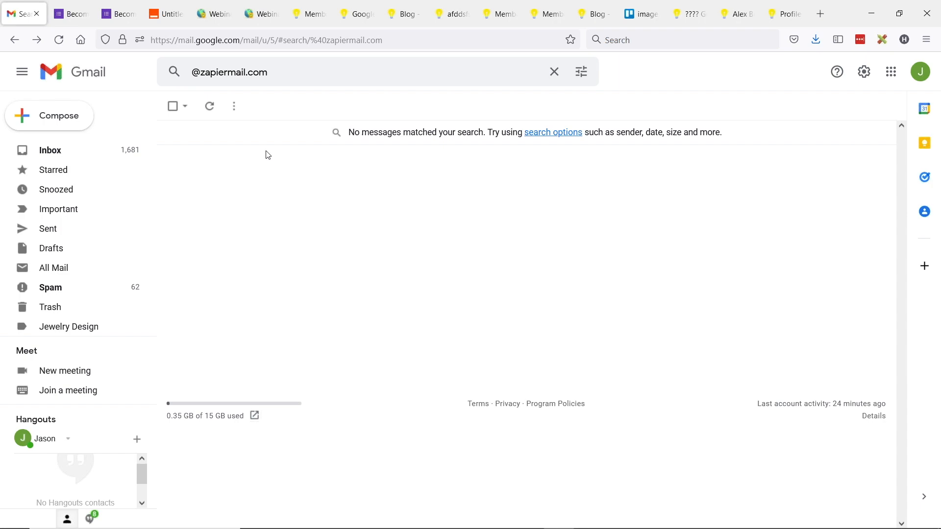
scroll(277, 222, down, 3)
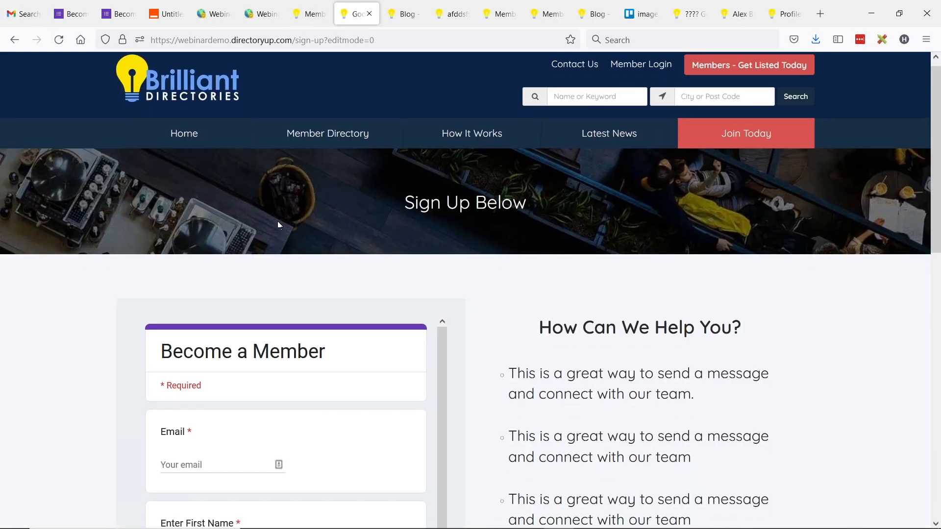
scroll(296, 322, down, 1)
click(184, 306)
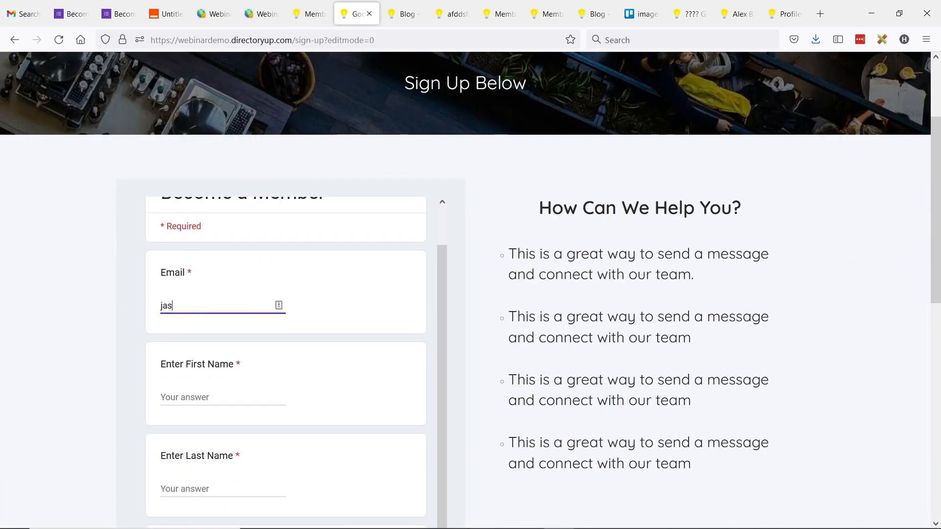
key(Tab)
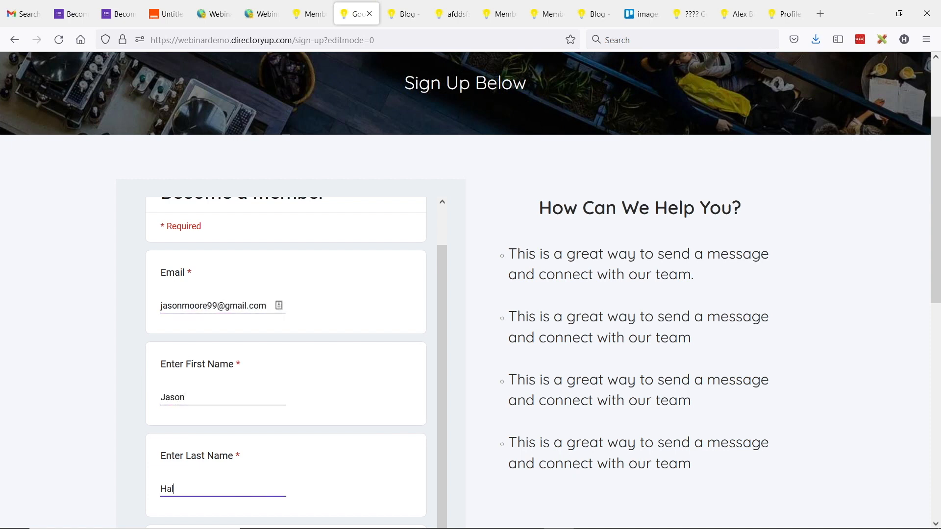
scroll(198, 289, down, 4)
key(Tab)
text(310-)
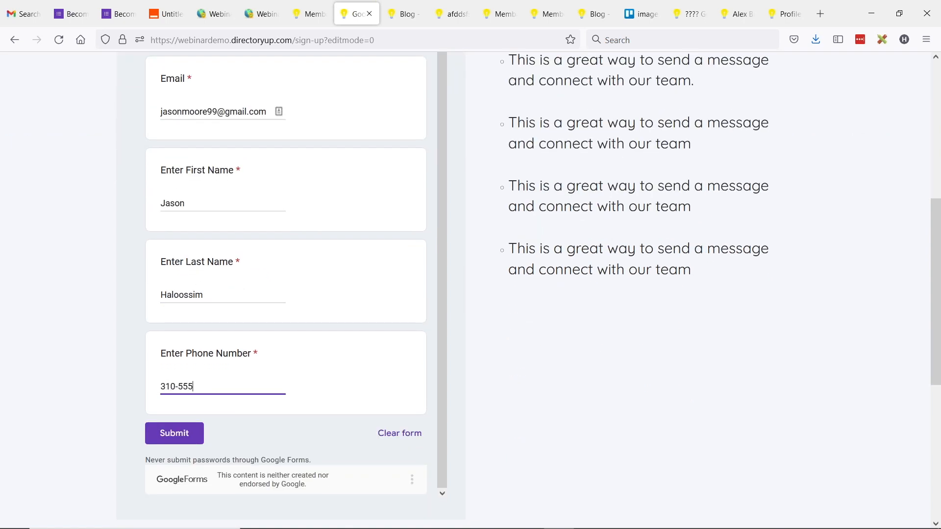
click(167, 431)
scroll(161, 356, up, 6)
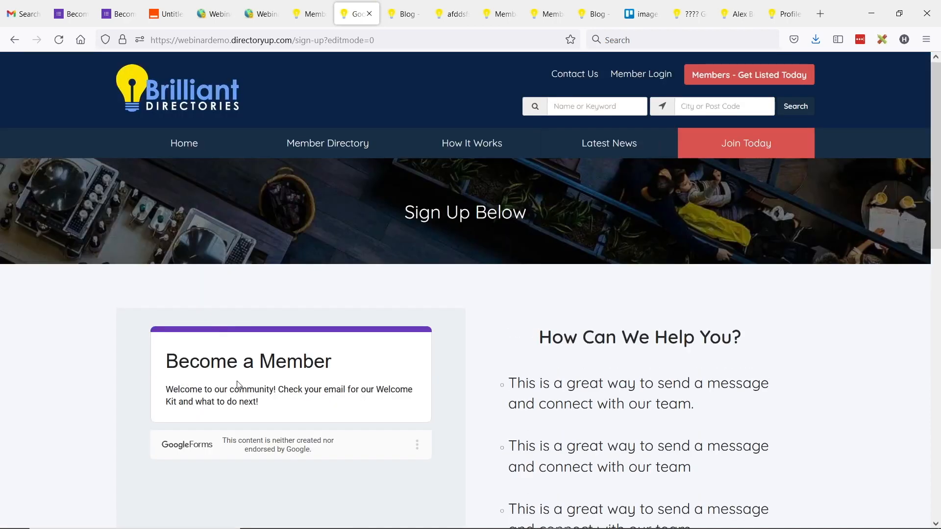
click(215, 14)
Step: Open the admin member list, then discard Zapier's unpublished draft zap
mouse_move(21, 126)
click(162, 124)
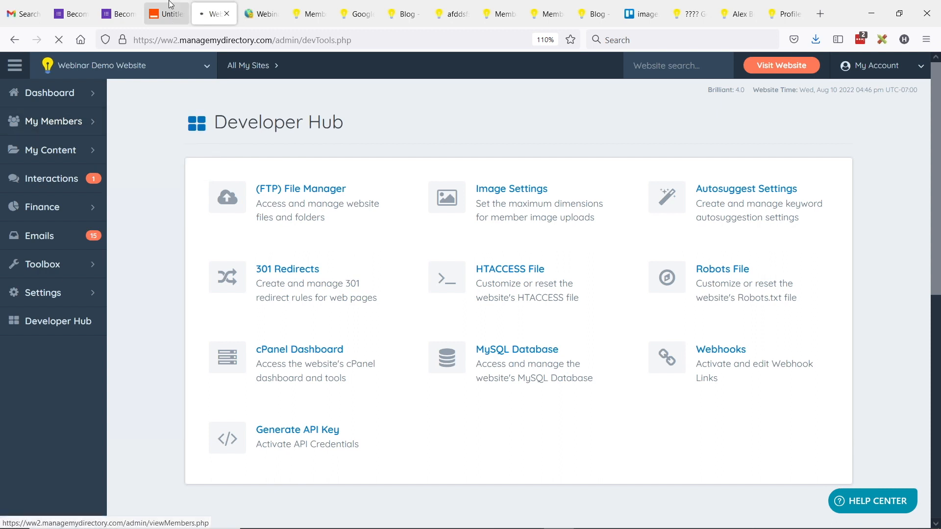
click(166, 13)
click(20, 73)
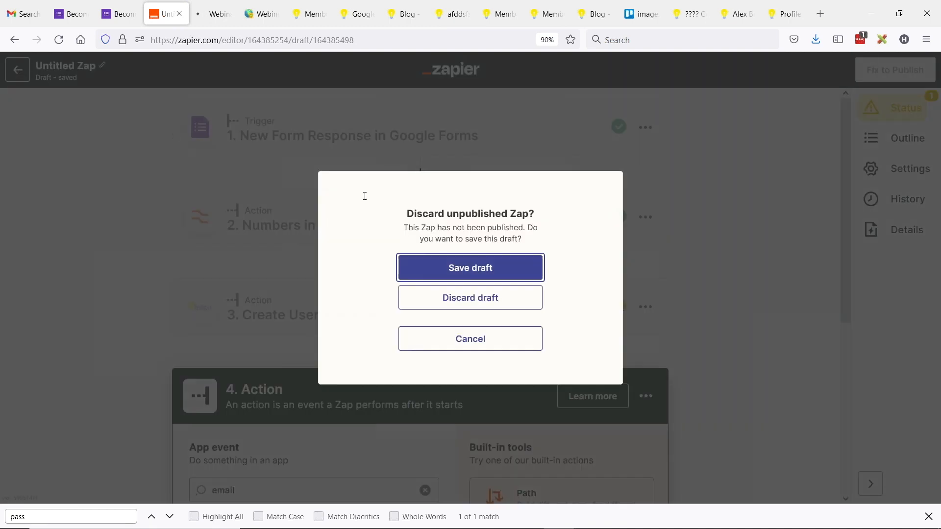
click(493, 305)
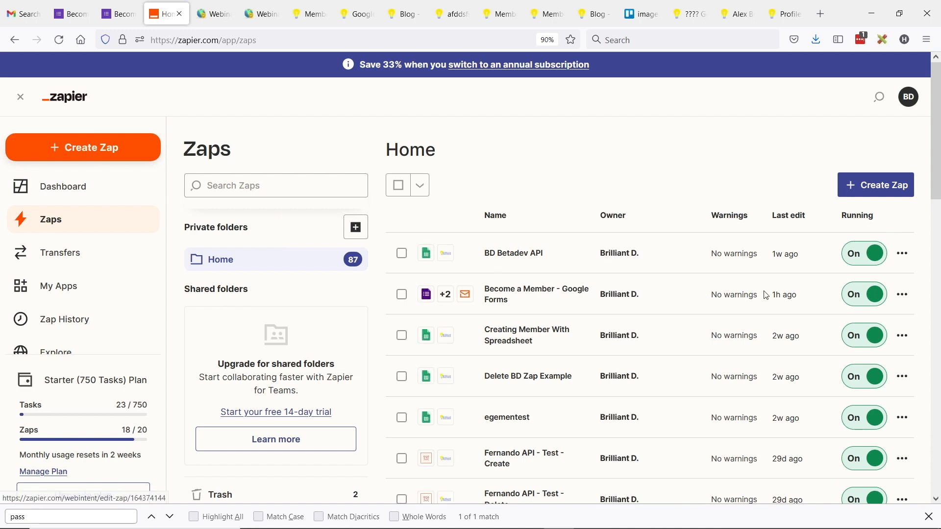
Step: Open the Become a Member - Google Forms zap, checking the member list for new ID 118
click(502, 294)
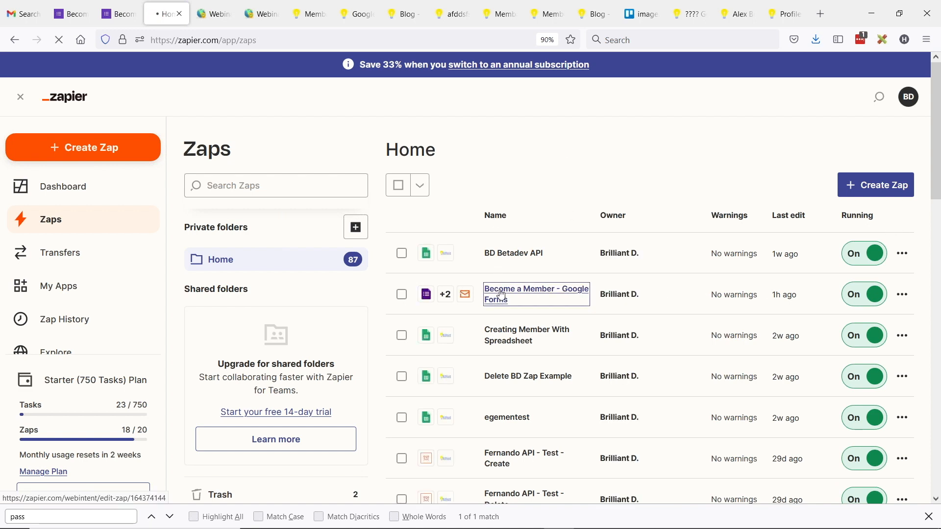
click(225, 19)
double_click(662, 374)
click(59, 41)
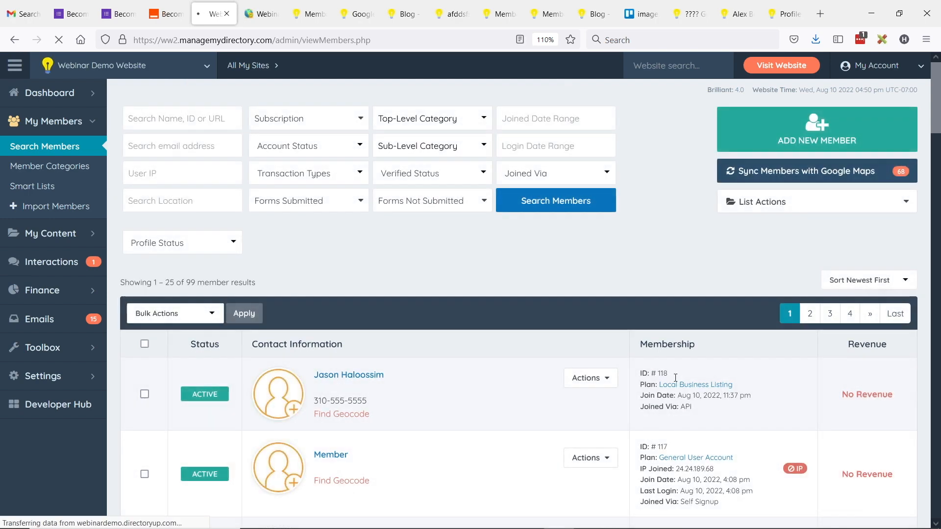
click(167, 14)
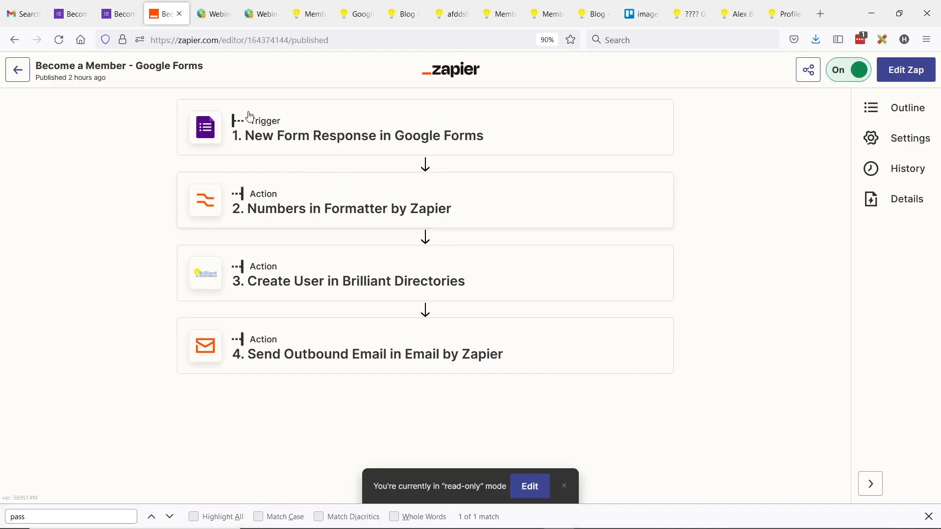
Step: Open the latest Stopped run in the zap's History and select its duplicate-email error
click(904, 171)
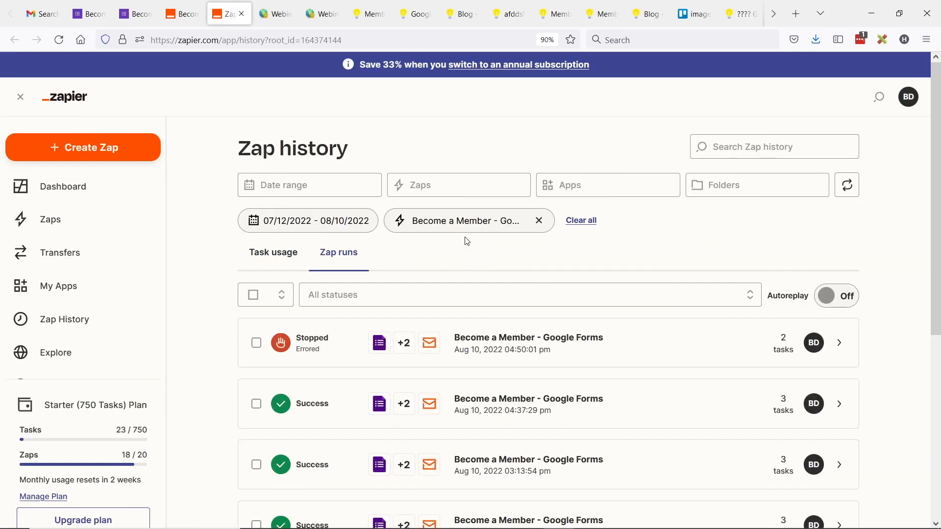
click(314, 342)
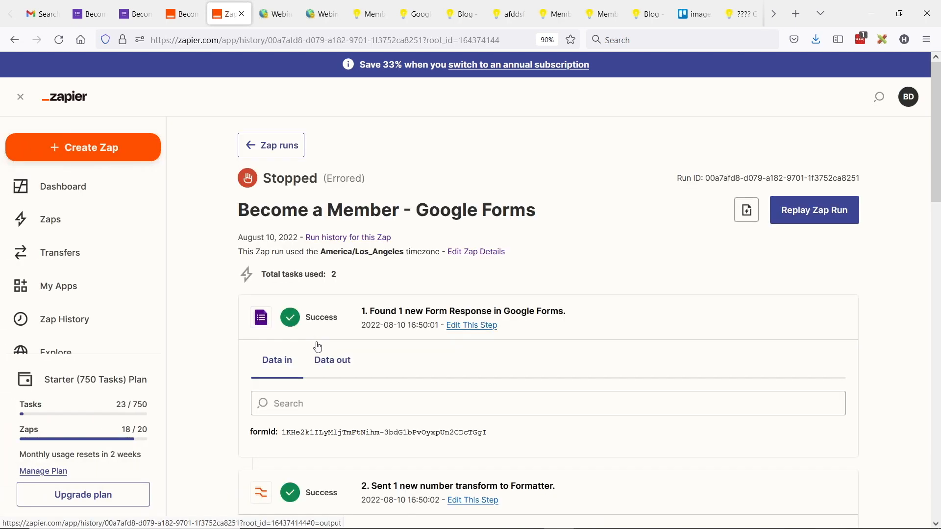
scroll(529, 233, down, 10)
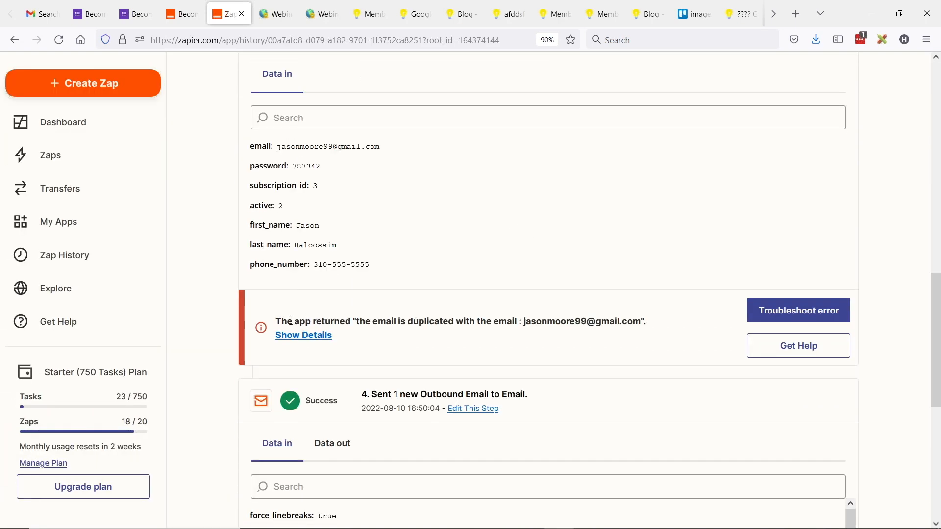
scroll(322, 226, up, 2)
drag(276, 205, 381, 208)
key(ctrl+c)
drag(279, 380, 474, 381)
click(473, 381)
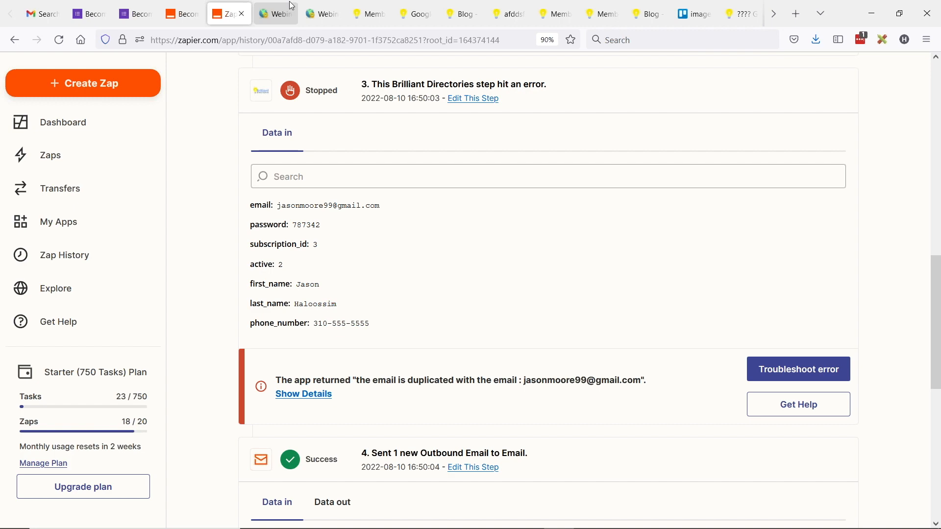
click(275, 14)
Step: Search admin members by the pasted test email, finding existing member ID 42
click(212, 147)
key(ctrl+v)
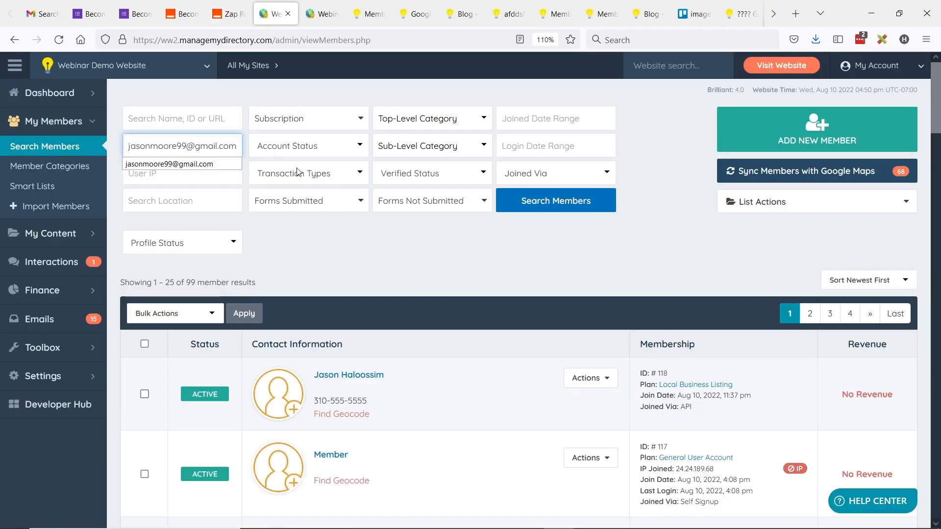
key(Return)
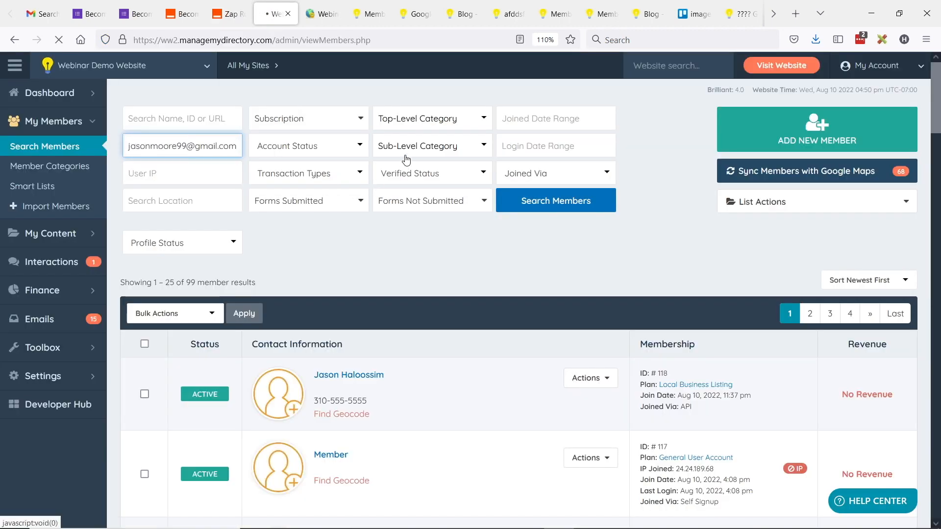
scroll(495, 257, down, 1)
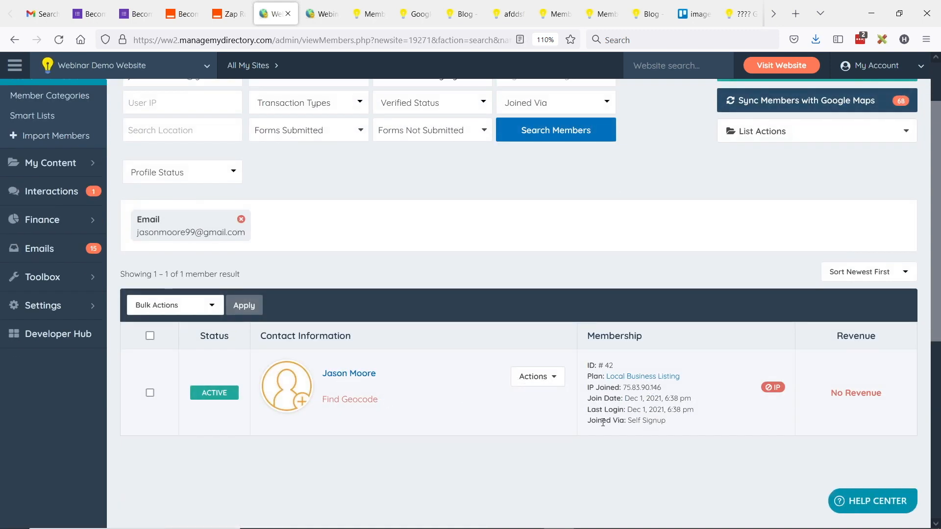
drag(605, 365, 619, 363)
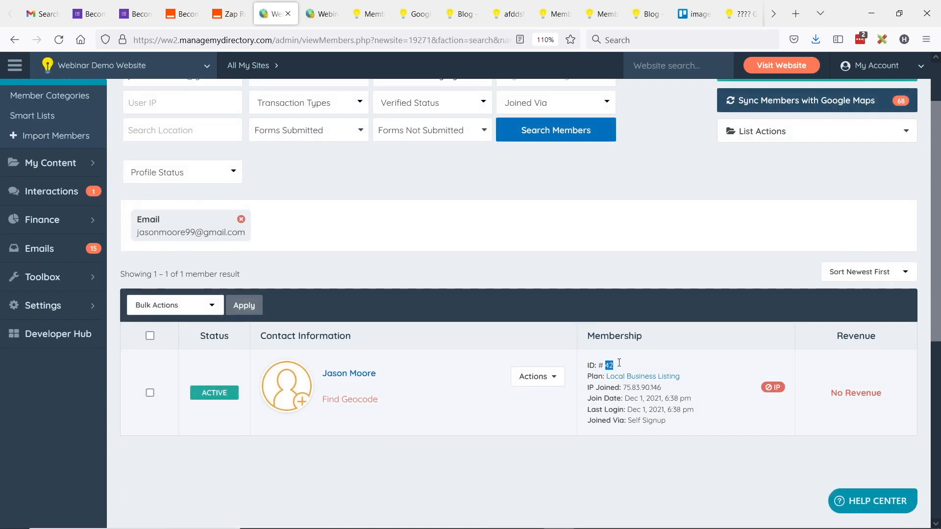
Step: Bulk-delete that member along with its images and files, then return to Zapier
click(150, 336)
click(179, 310)
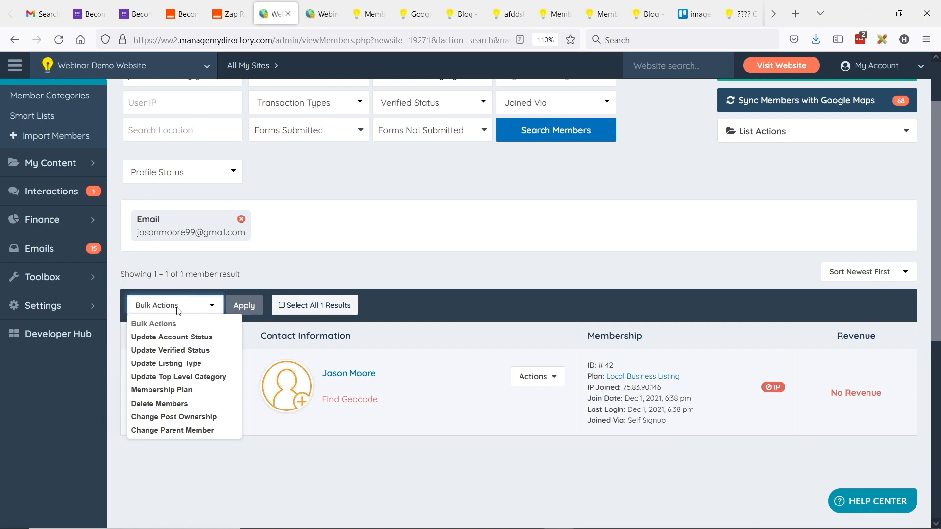
click(169, 403)
click(240, 310)
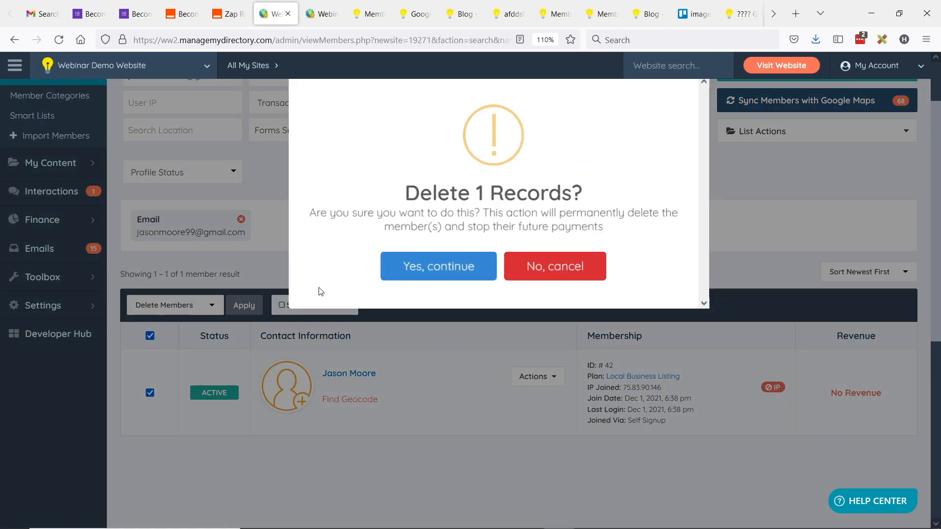
click(424, 263)
click(416, 252)
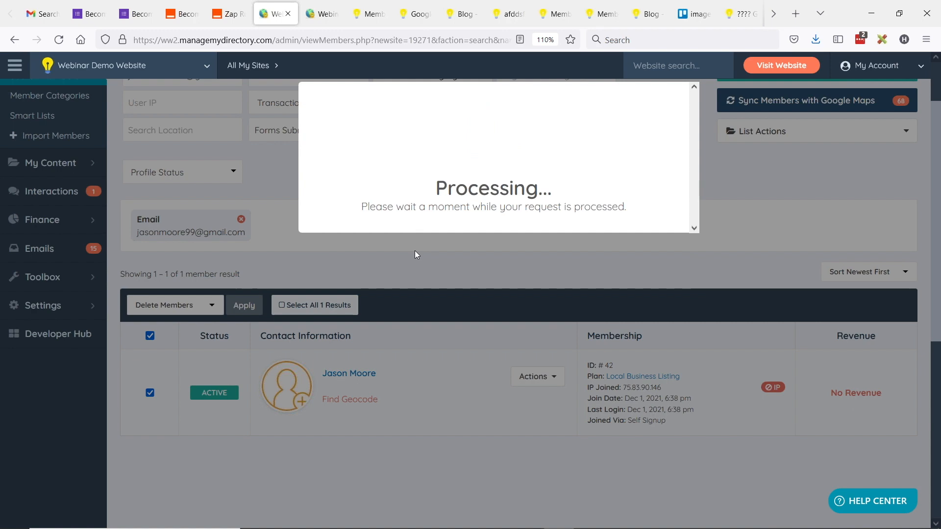
click(227, 4)
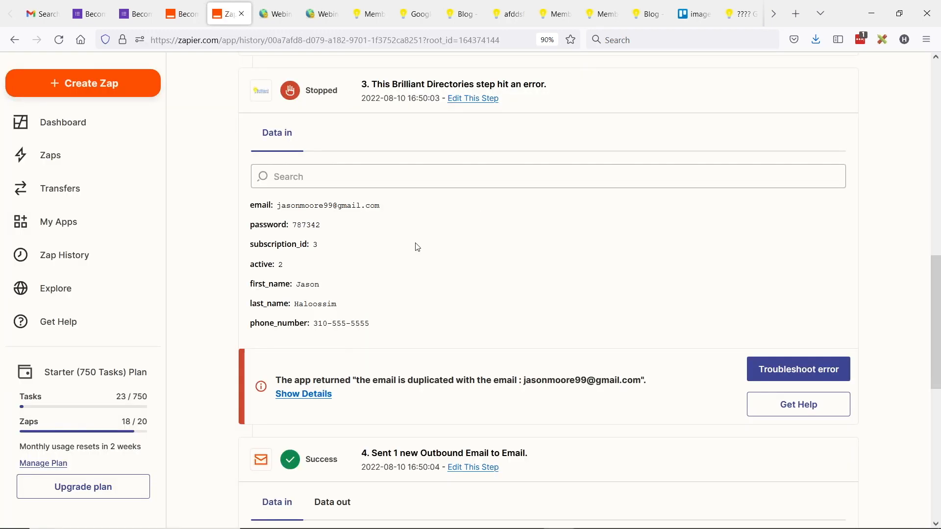
scroll(615, 351, down, 1)
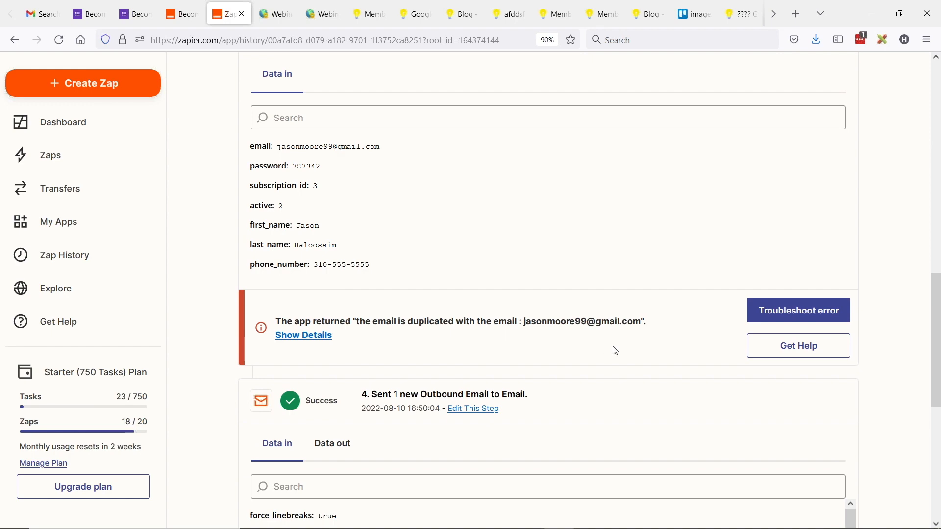
scroll(441, 310, up, 10)
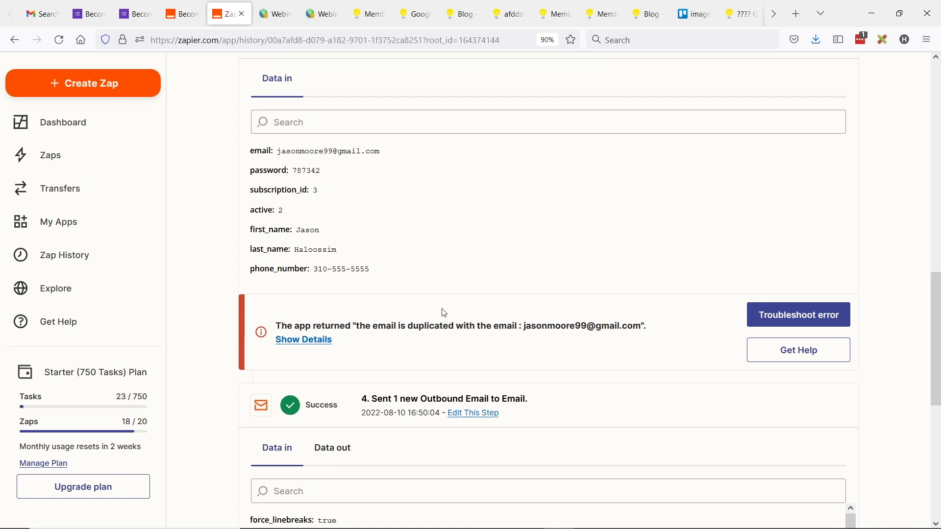
Step: Open the public directory's Sign Up page with the embedded member form
click(275, 10)
click(359, 5)
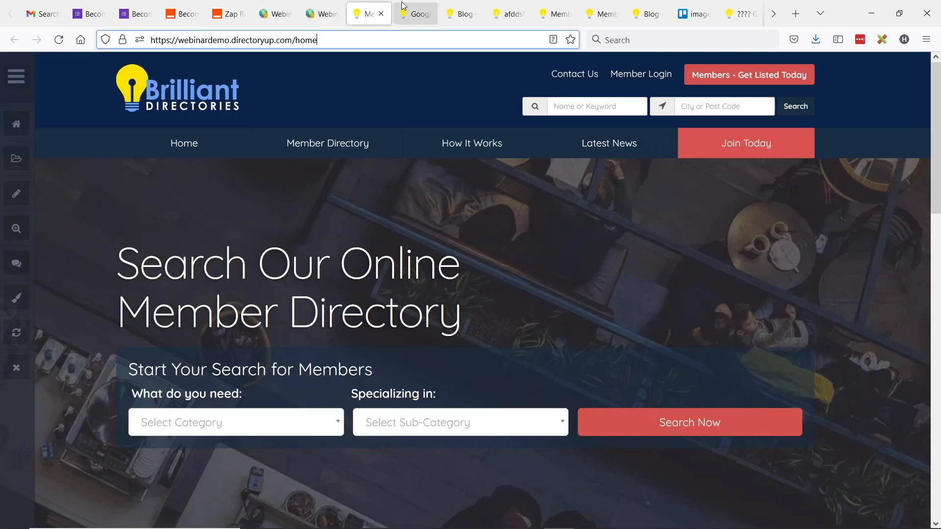
click(413, 14)
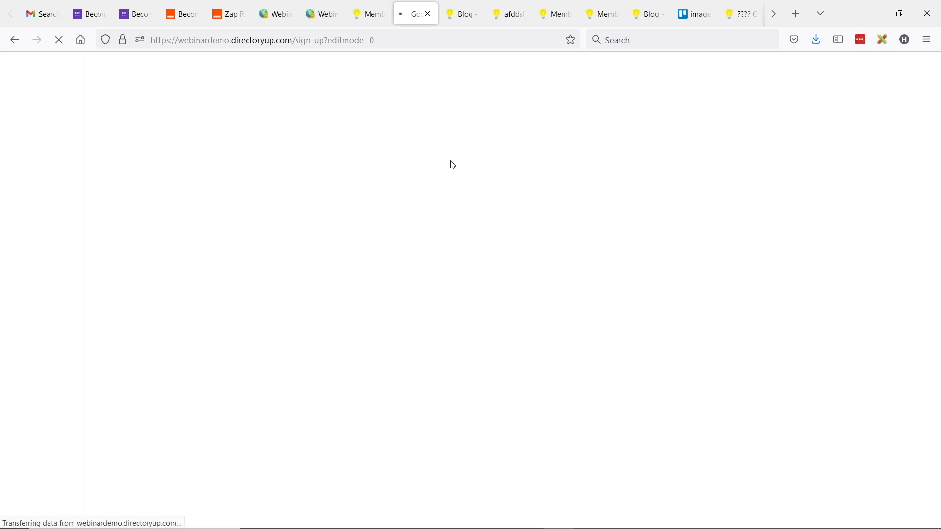
scroll(326, 183, down, 4)
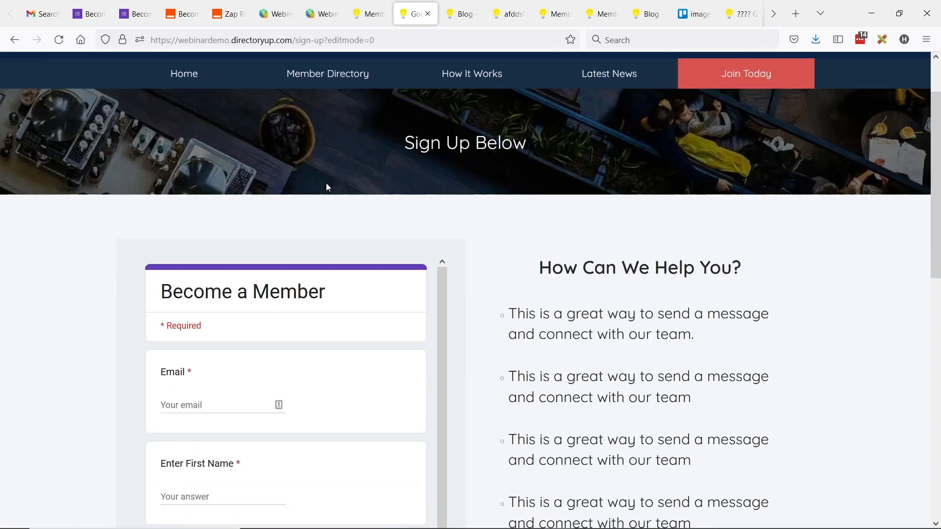
Step: Fill in the test email, first name, last name and phone number, and submit the form
click(212, 280)
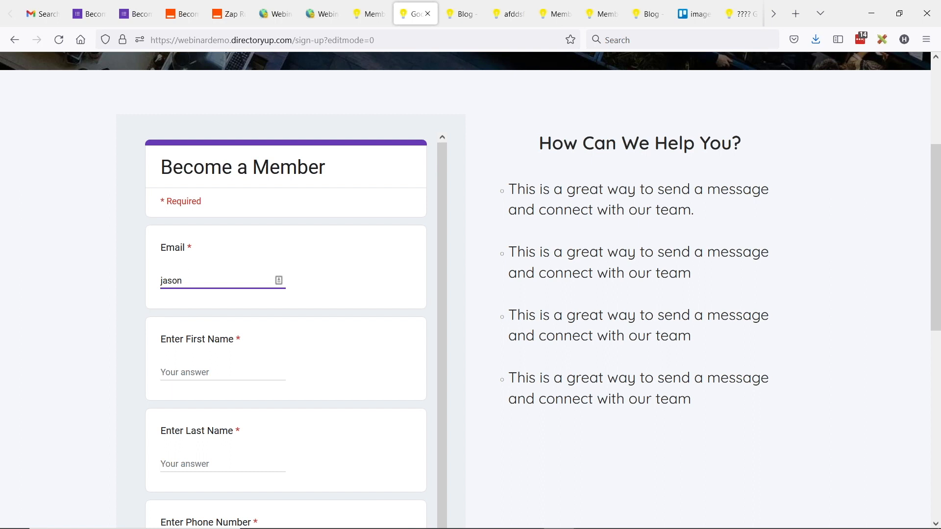
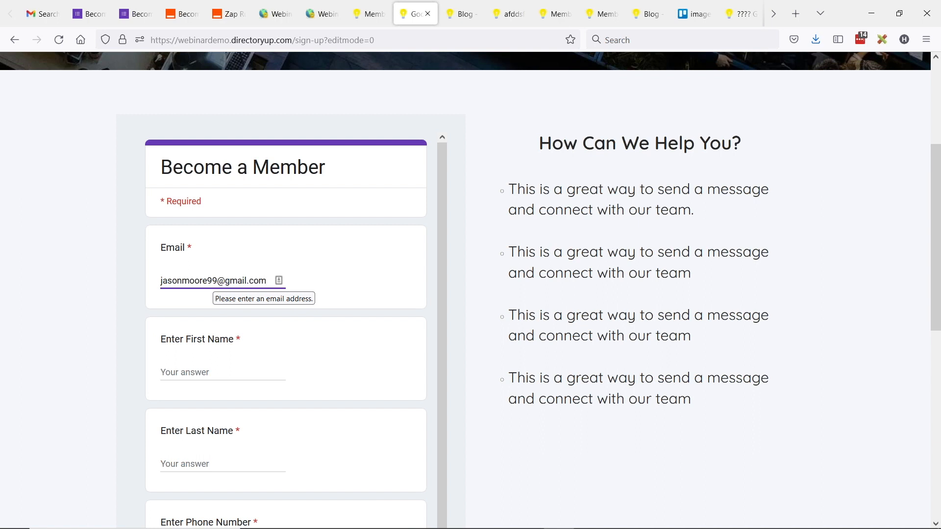
key(Tab)
key(Tab)
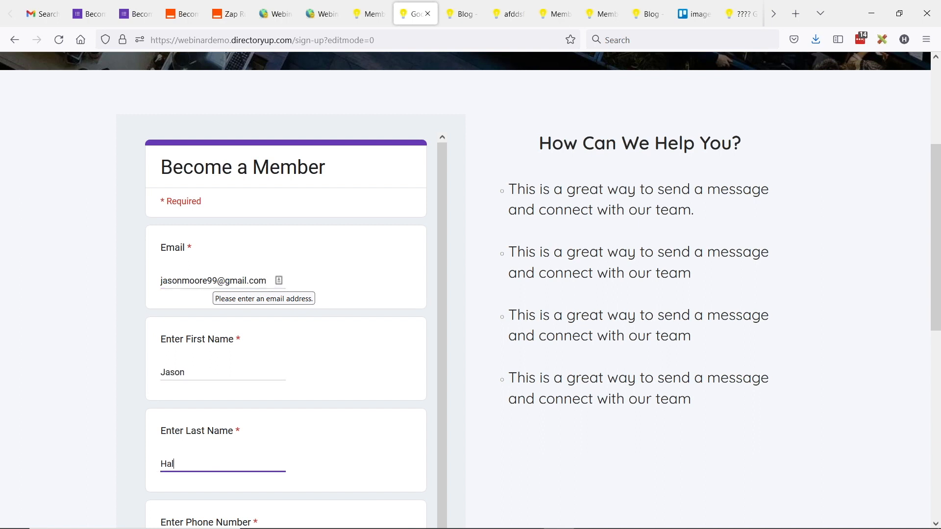
key(Tab)
text(310-555)
scroll(237, 287, down, 3)
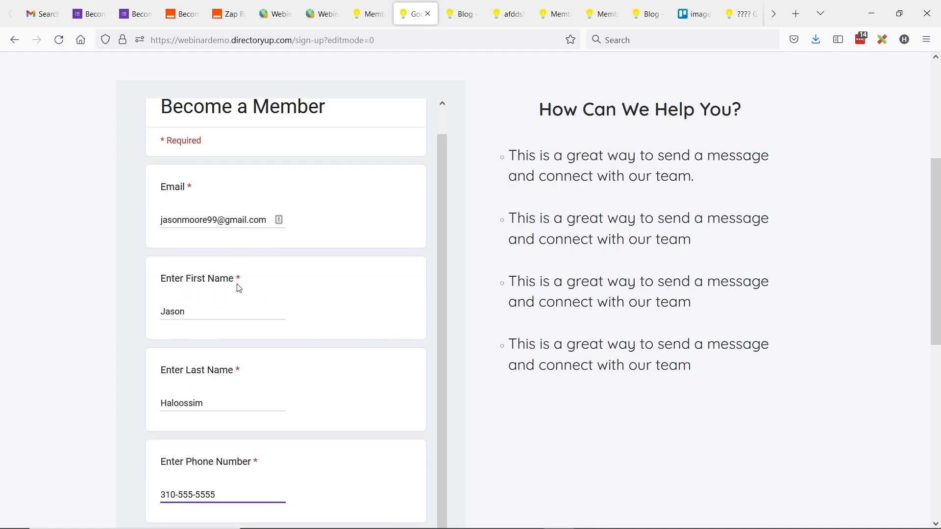
click(172, 464)
scroll(265, 299, up, 1)
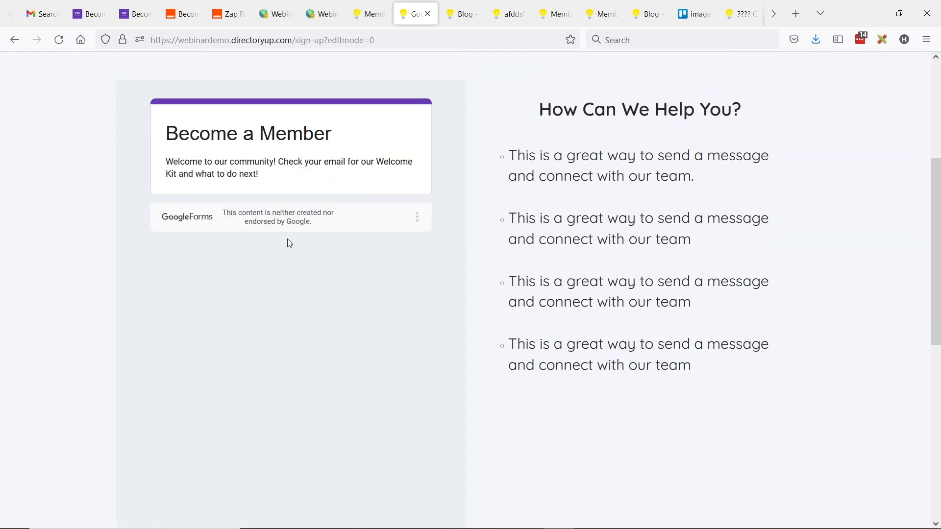
click(230, 15)
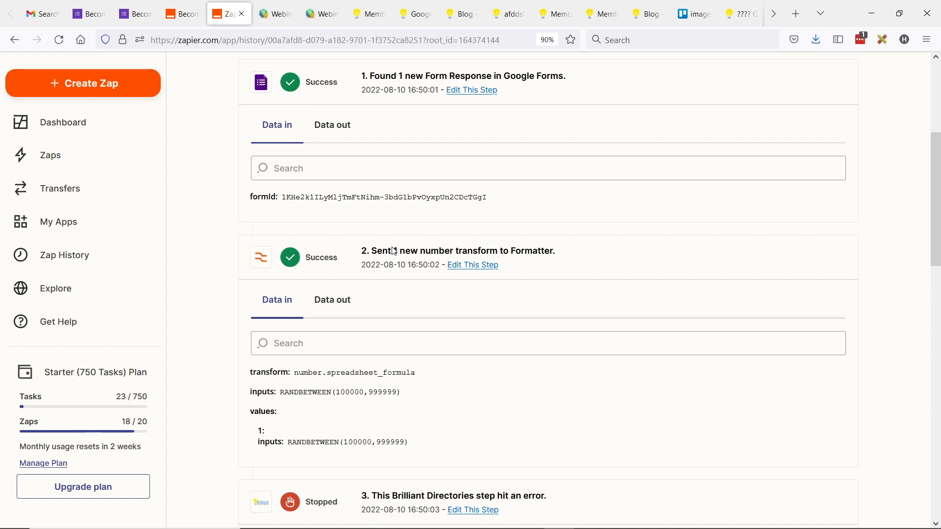
Step: Re-run the admin email search to confirm new member ID 119, then return to Zapier's history
click(275, 14)
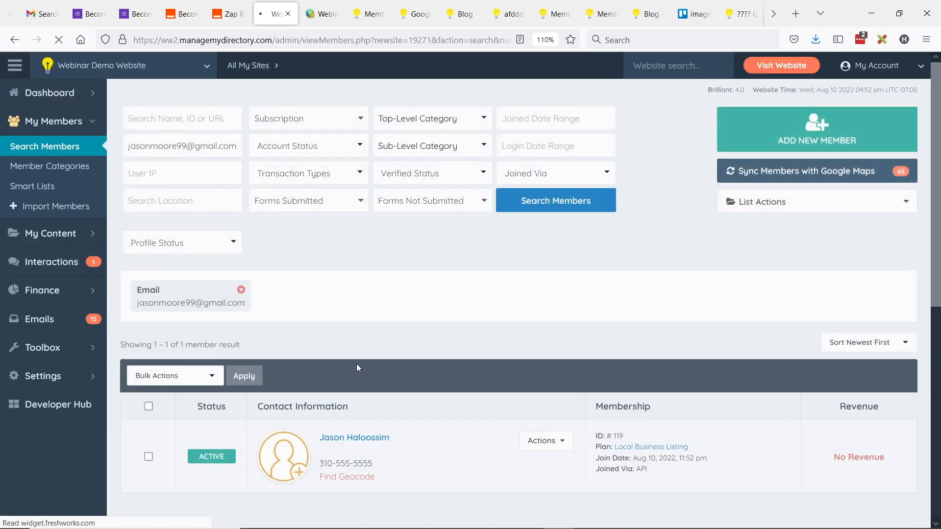
double_click(618, 436)
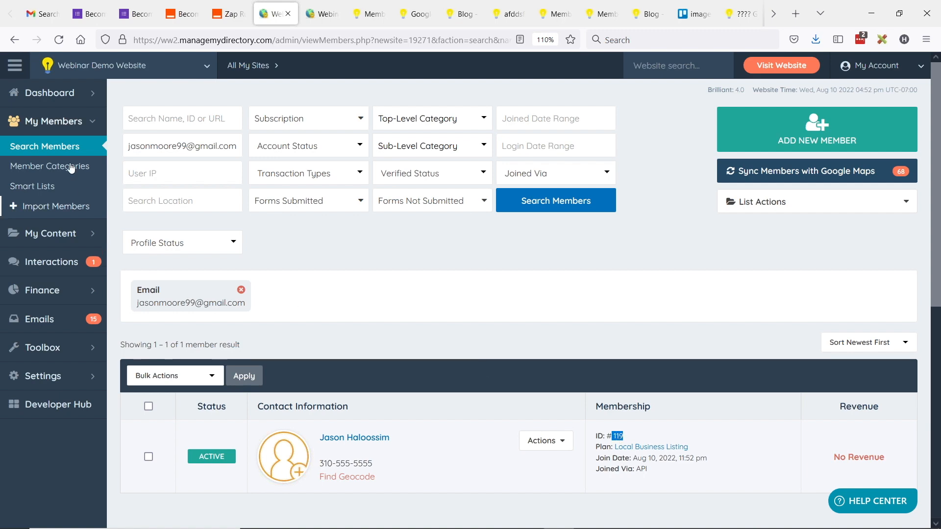
drag(136, 146, 237, 146)
click(74, 147)
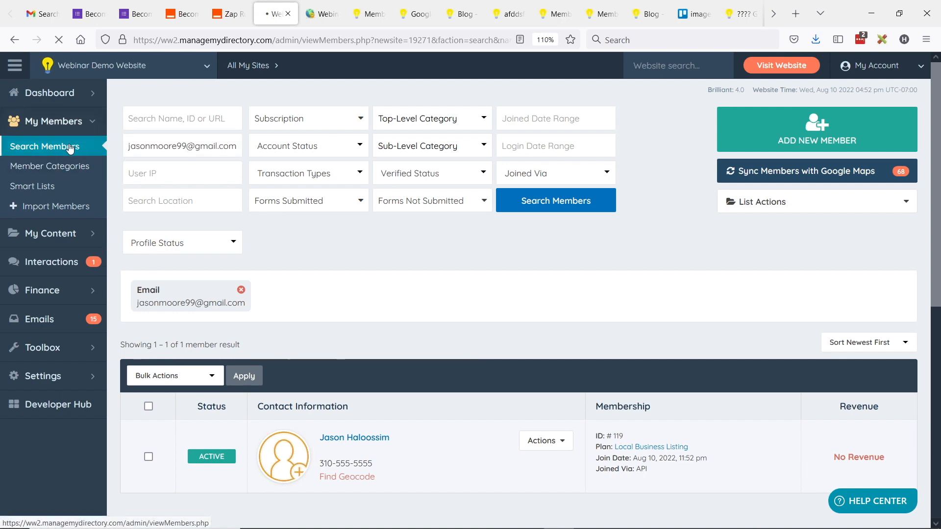
click(228, 13)
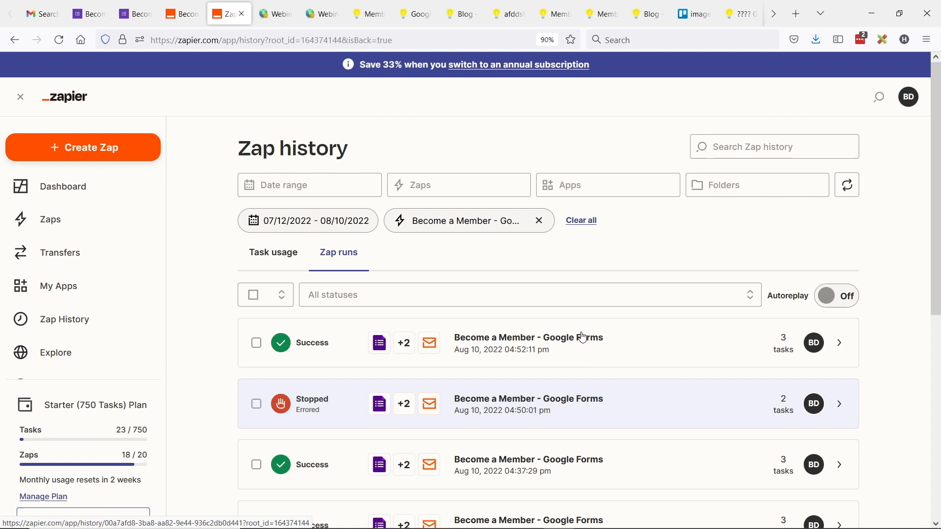
Step: Review the newest successful Become a Member run's step 4 outbound welcome email title, then go to Gmail
click(644, 342)
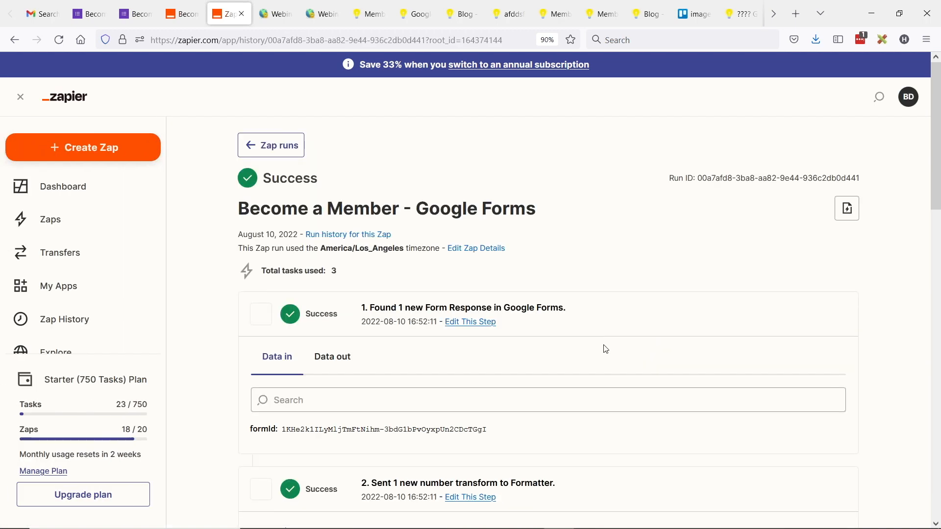
scroll(489, 252, down, 4)
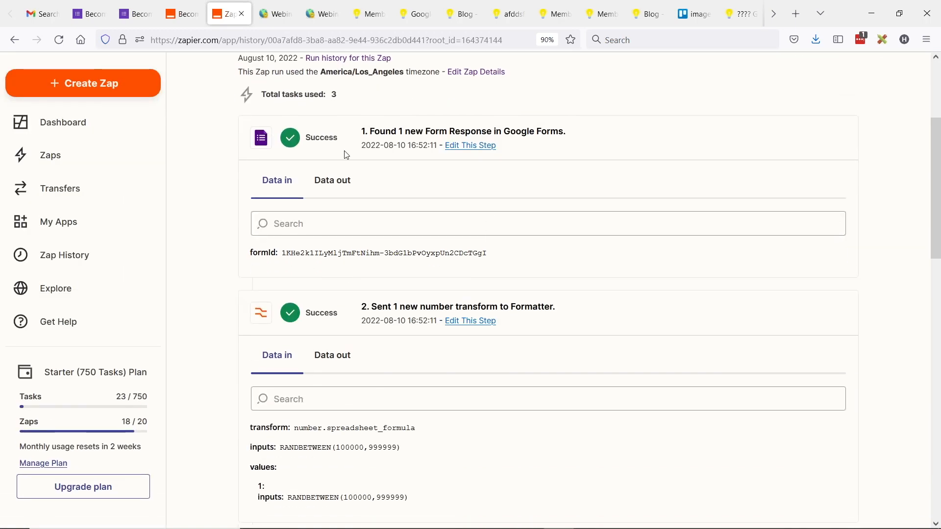
scroll(305, 266, up, 4)
scroll(422, 253, down, 6)
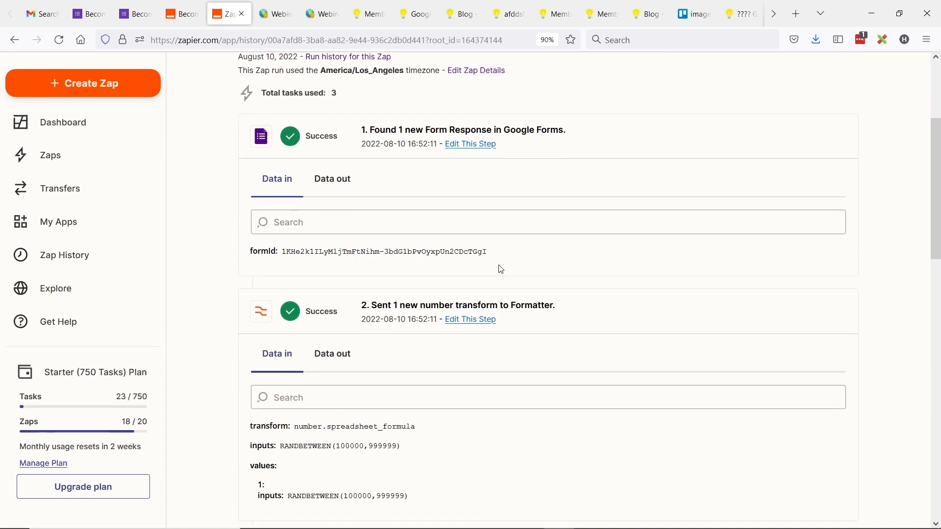
scroll(524, 300, down, 12)
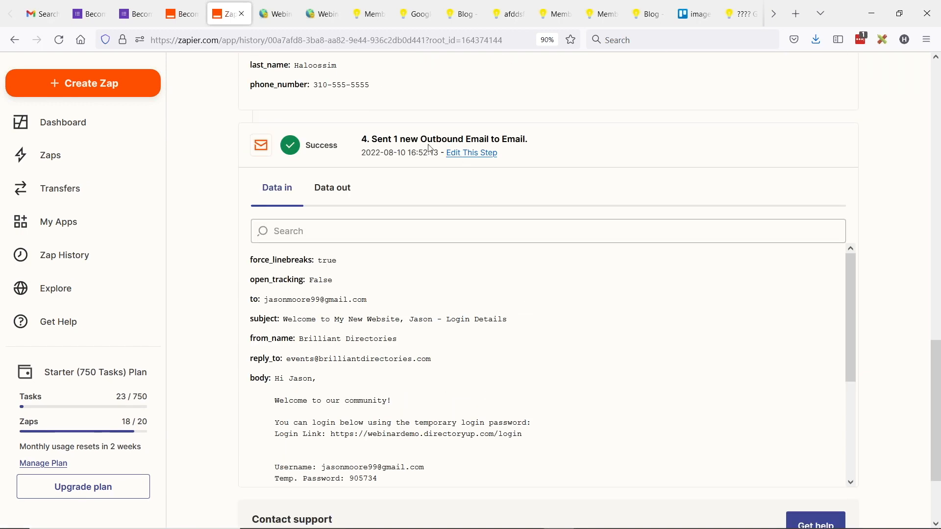
drag(384, 136, 482, 131)
key(ctrl+1)
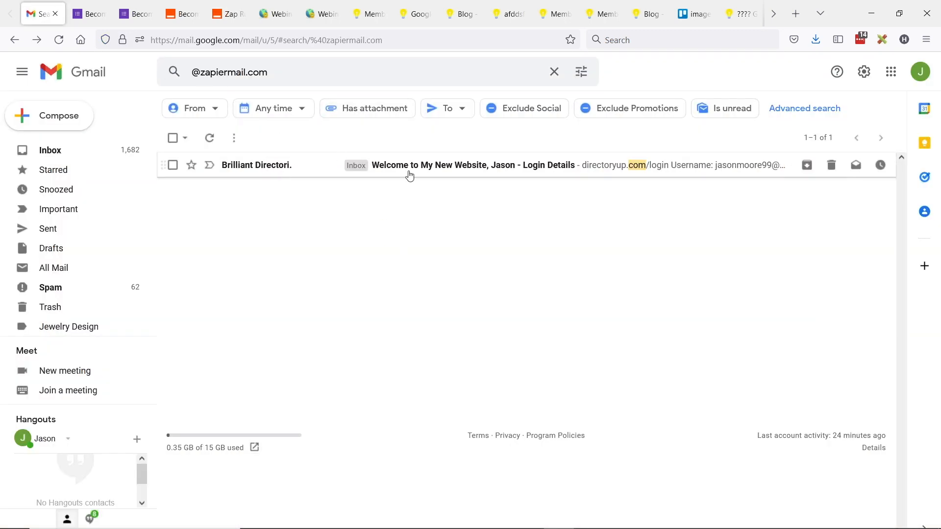
Step: Check the Login Details welcome emails' temporary password text, including the newly arrived message, then return to the slides
click(284, 165)
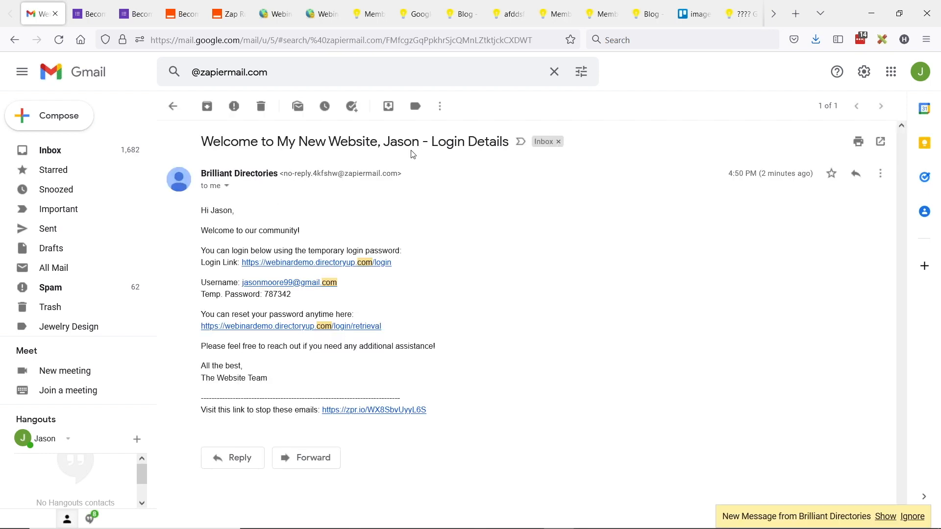
drag(214, 251, 388, 250)
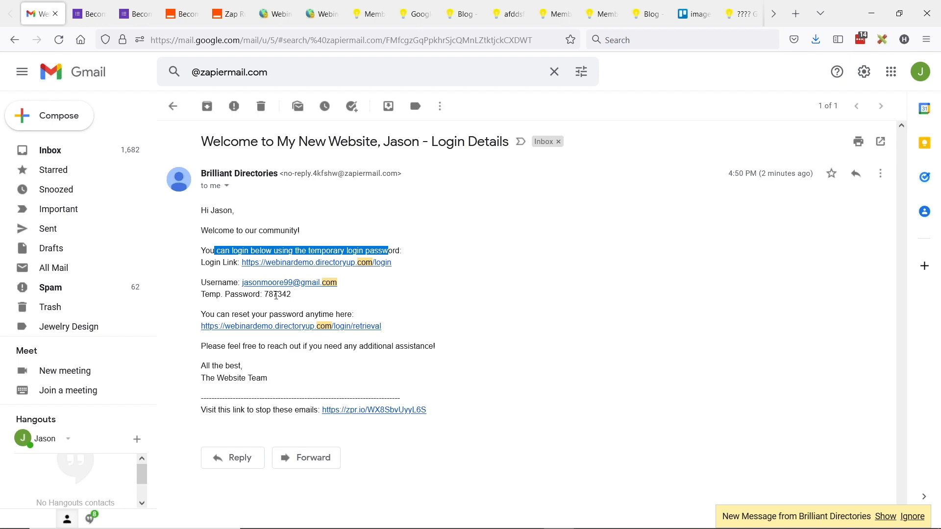
click(885, 517)
click(211, 428)
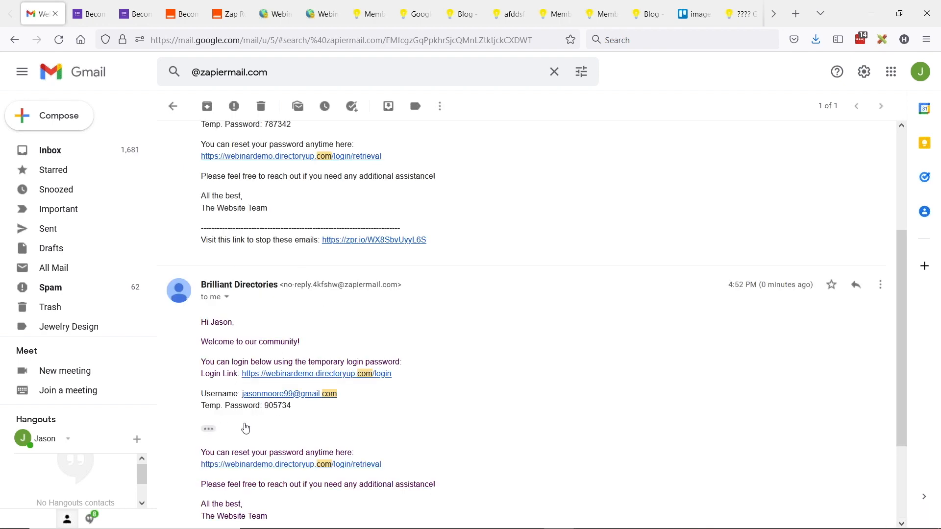
scroll(298, 347, down, 3)
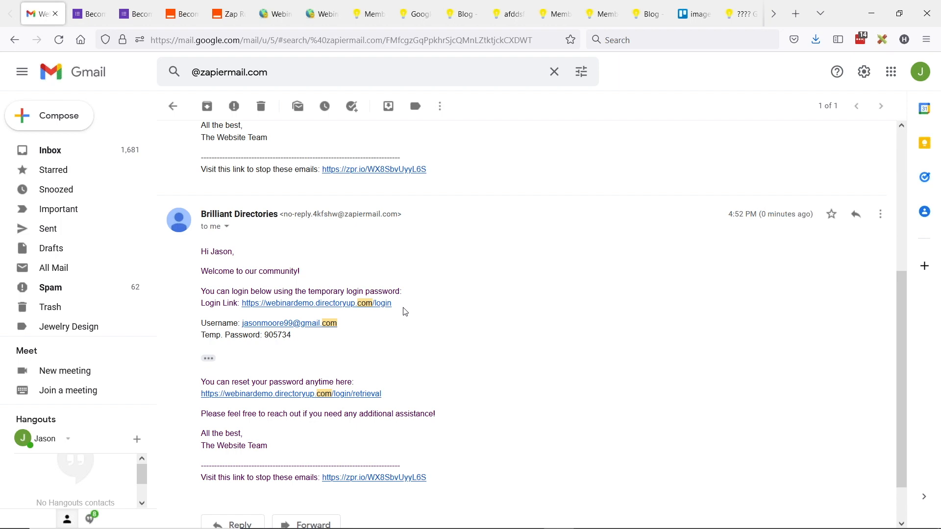
key(alt+Tab)
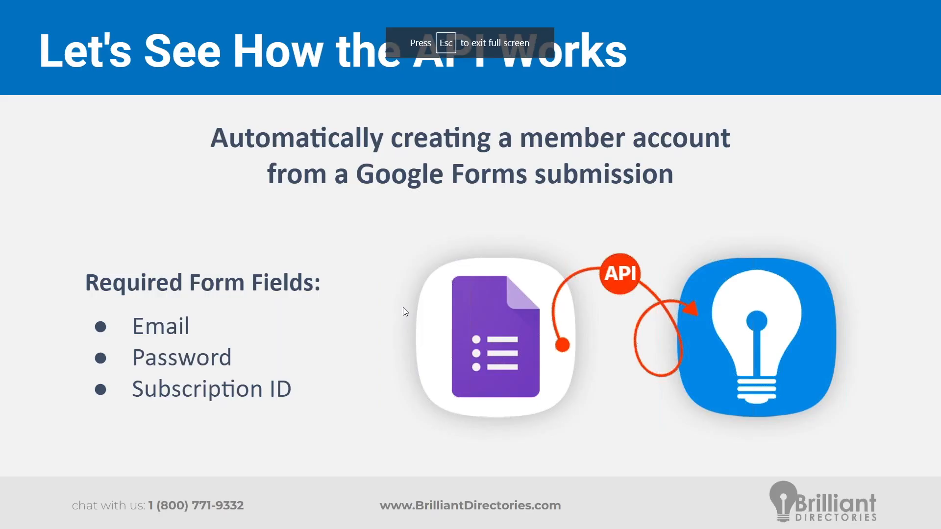